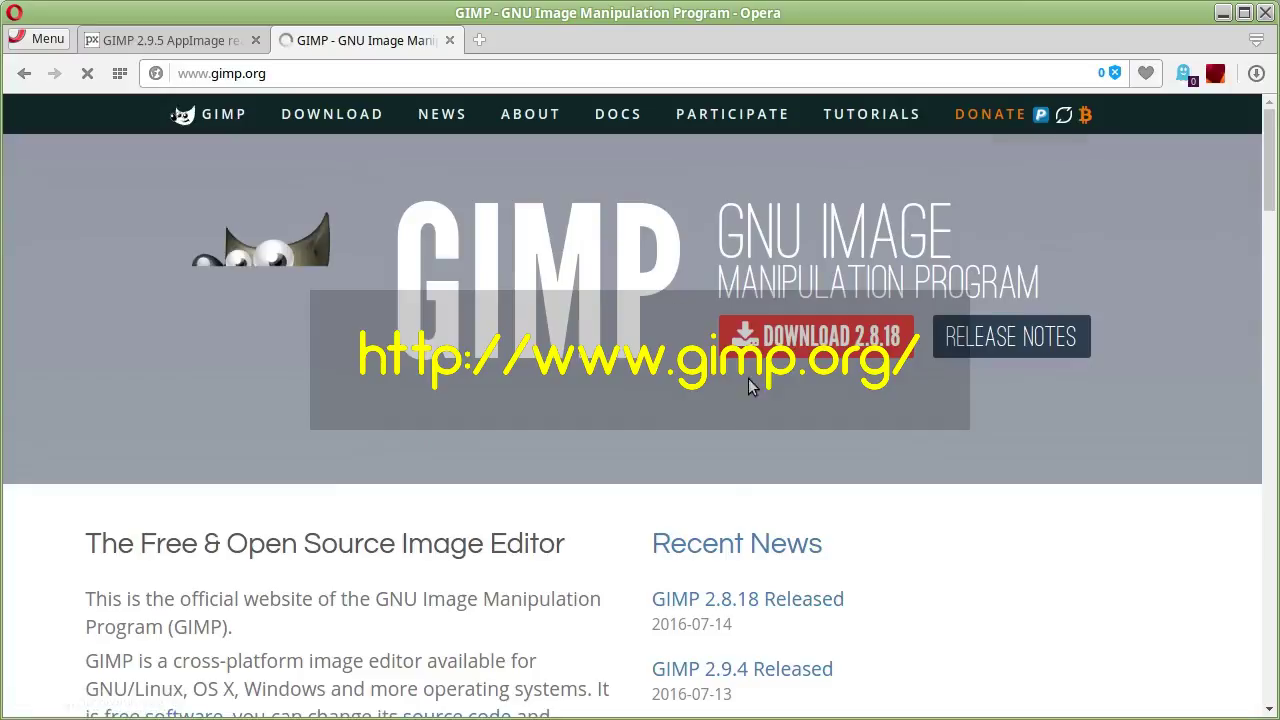
- Scroll down the gimp.org page and switch to the GIMP 2.9.5 AppImage forum thread tab
scroll(689, 390, down, 3)
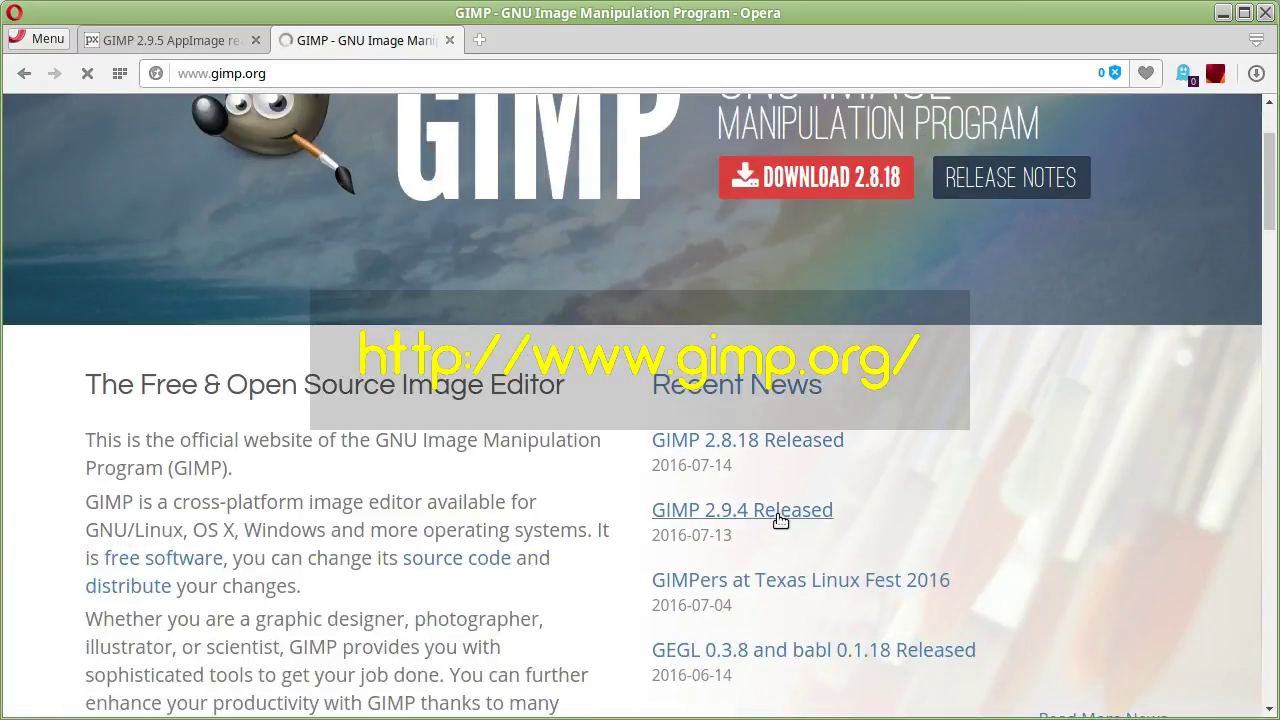
click(167, 39)
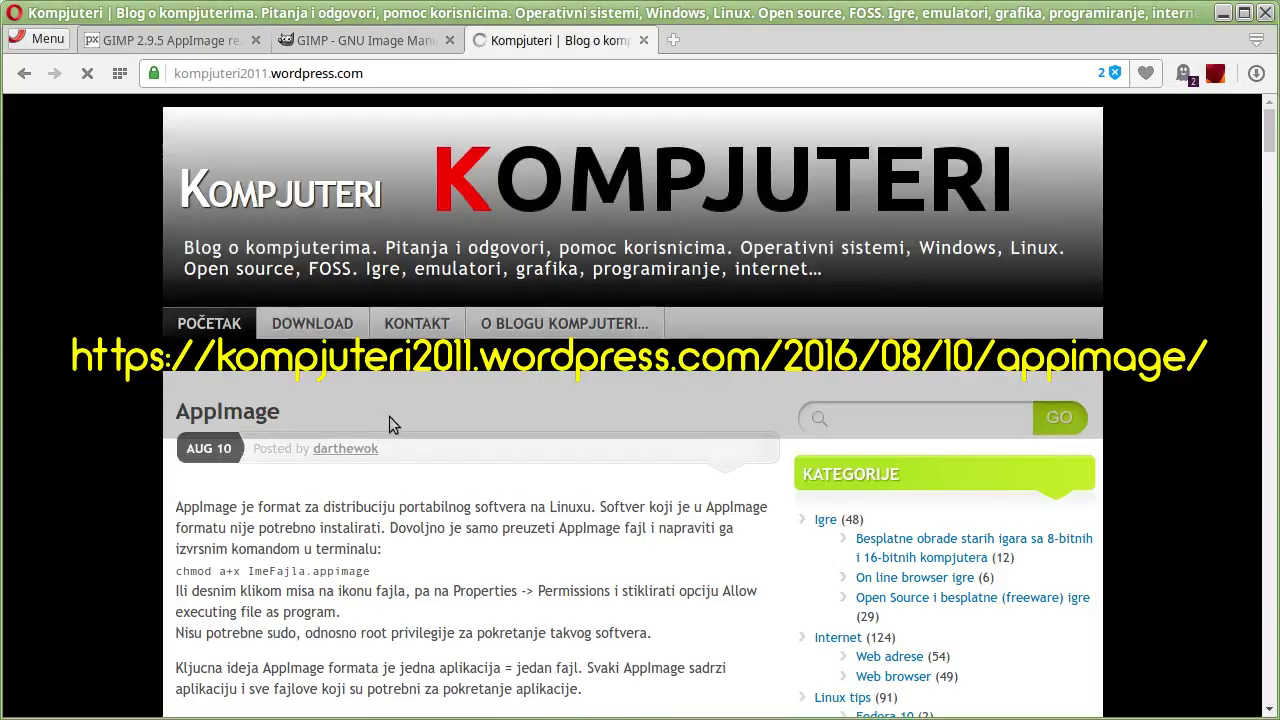
- Go back to the GIMP 2.9.5 AppImage thread and select its Dropbox download link
scroll(389, 416, down, 3)
scroll(393, 410, down, 3)
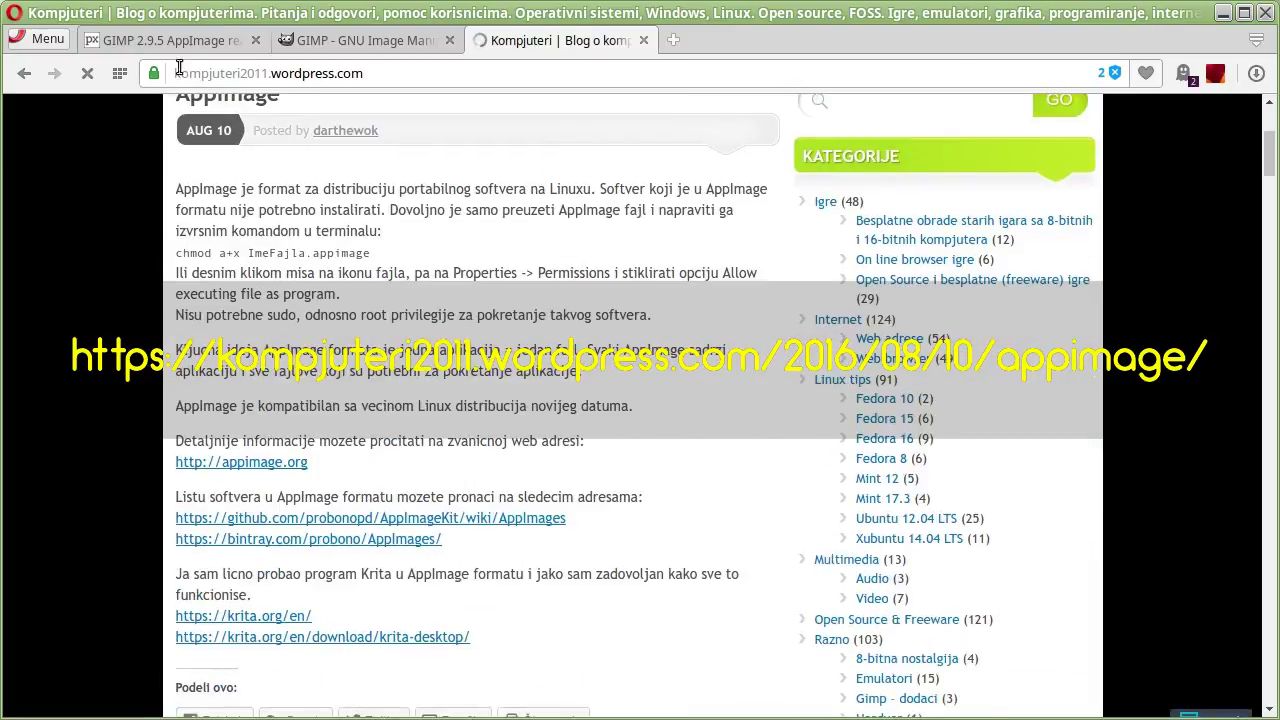
click(160, 38)
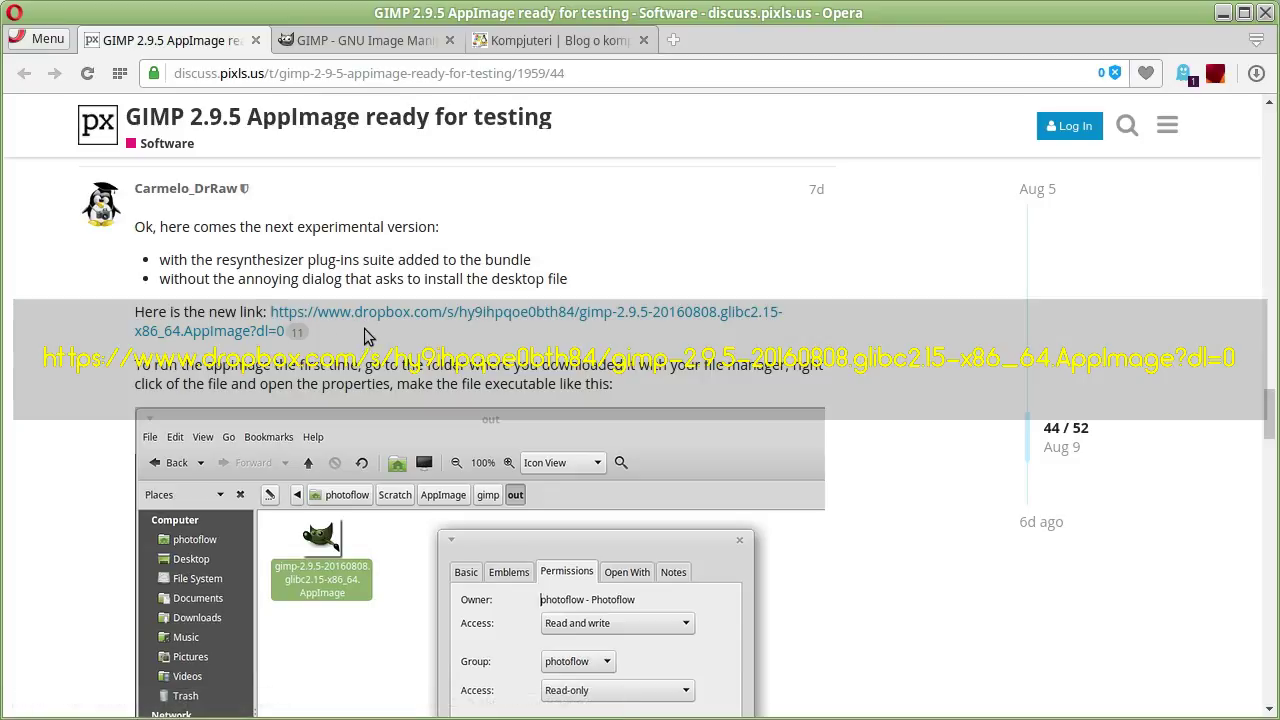
drag(370, 338, 266, 315)
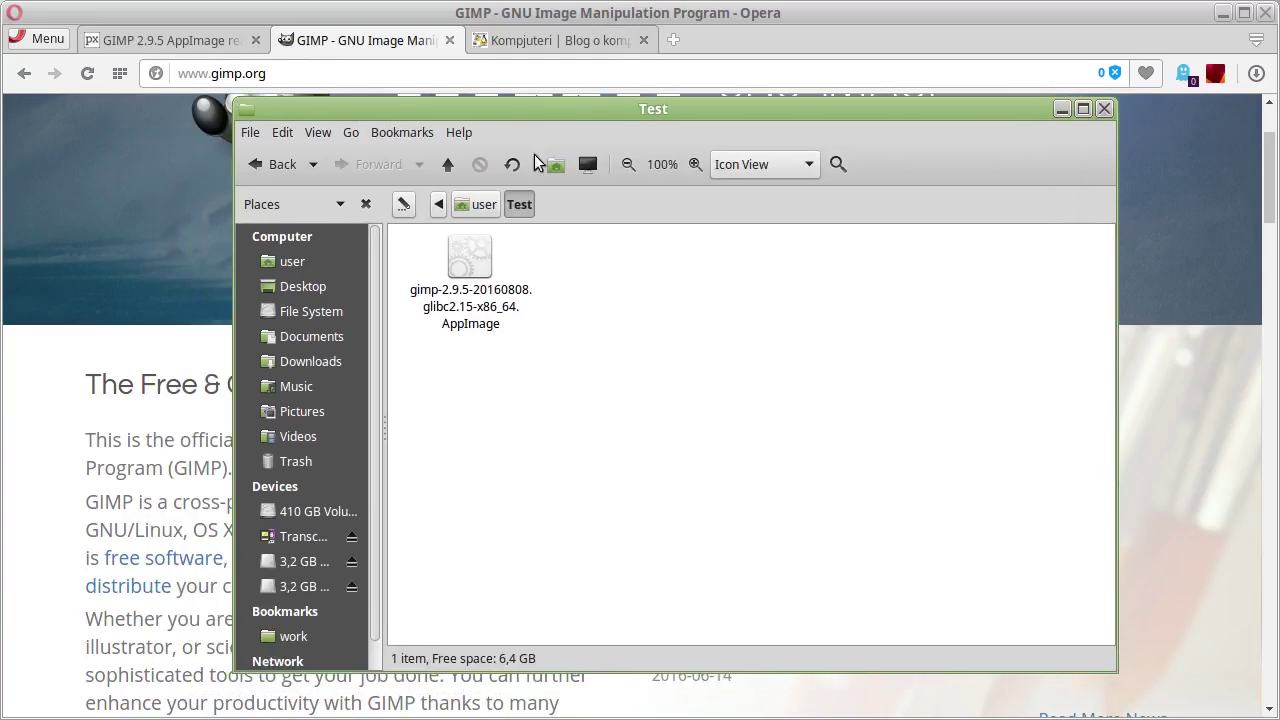
- Enable 'Allow executing file as program' in the gimp-2.9.5-20160808 AppImage's Permissions
right_click(469, 261)
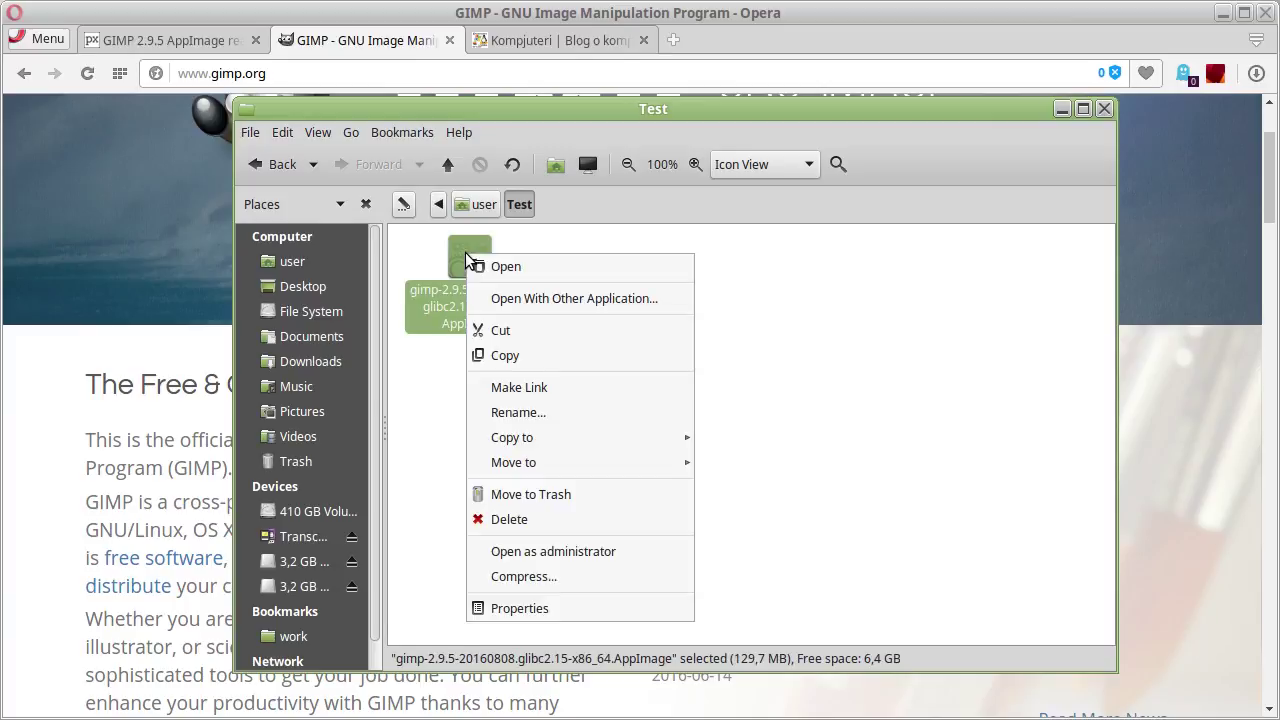
click(598, 608)
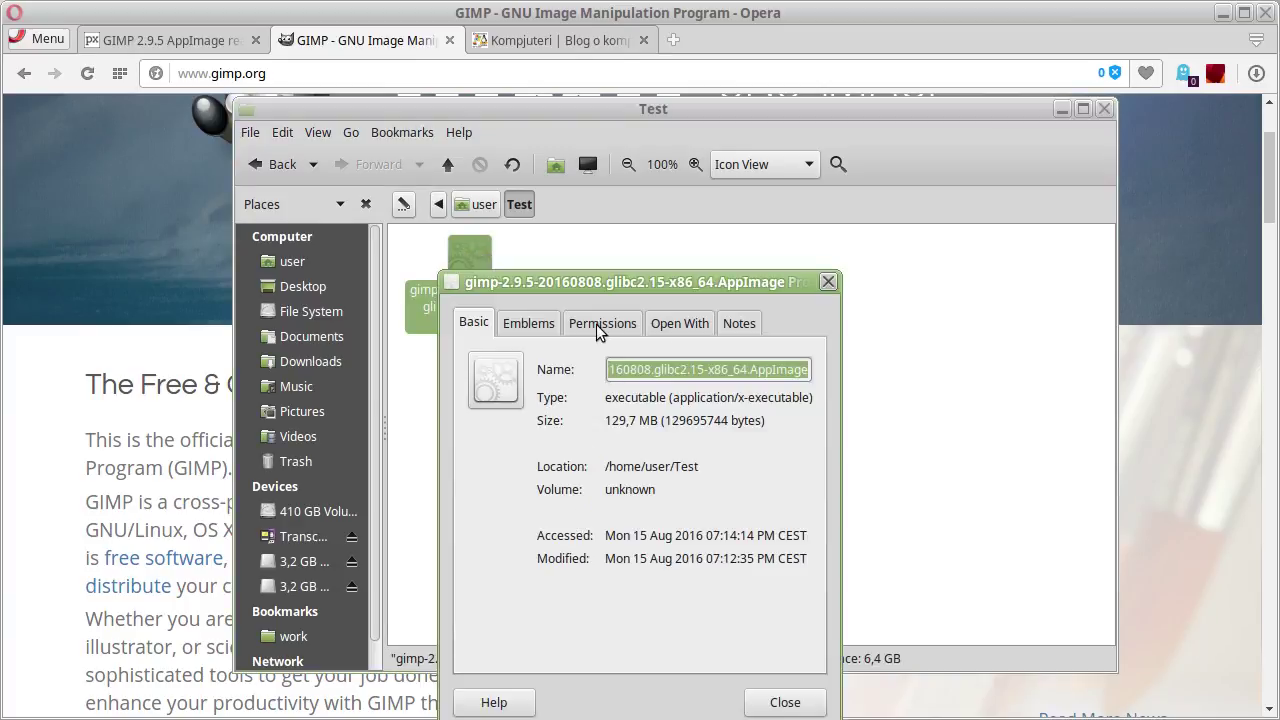
click(596, 324)
click(579, 591)
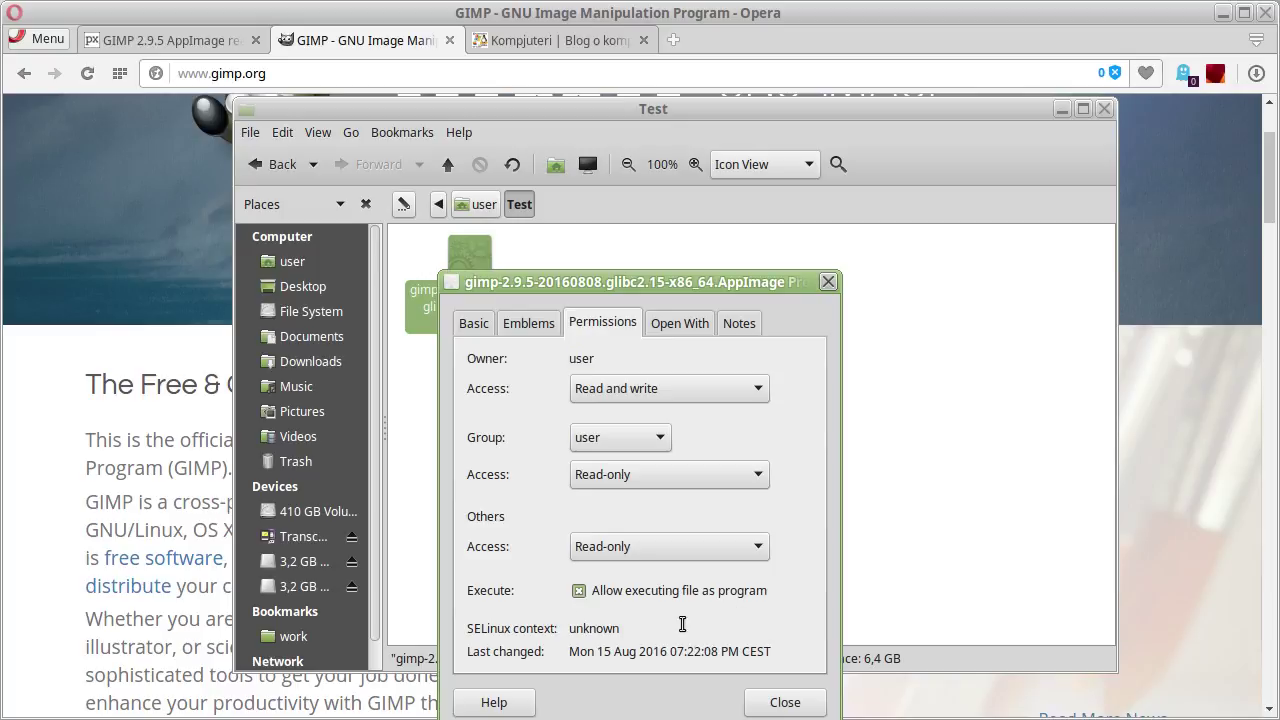
click(782, 703)
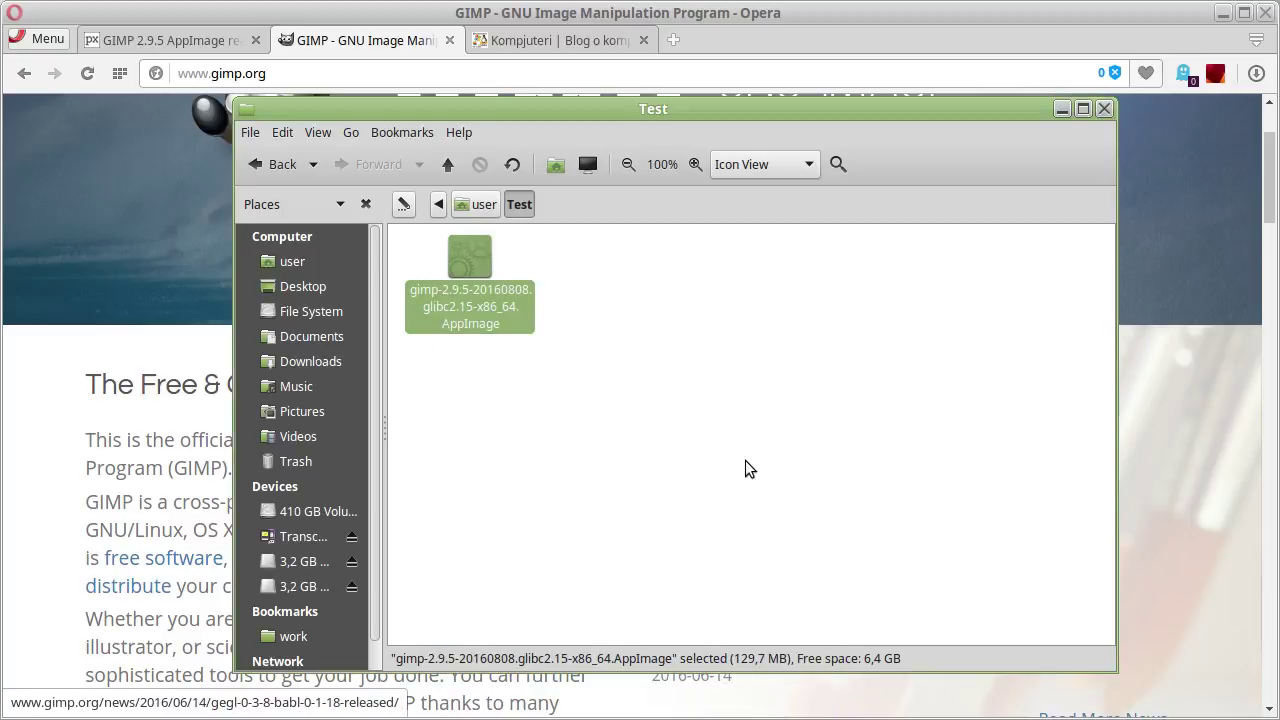
click(513, 250)
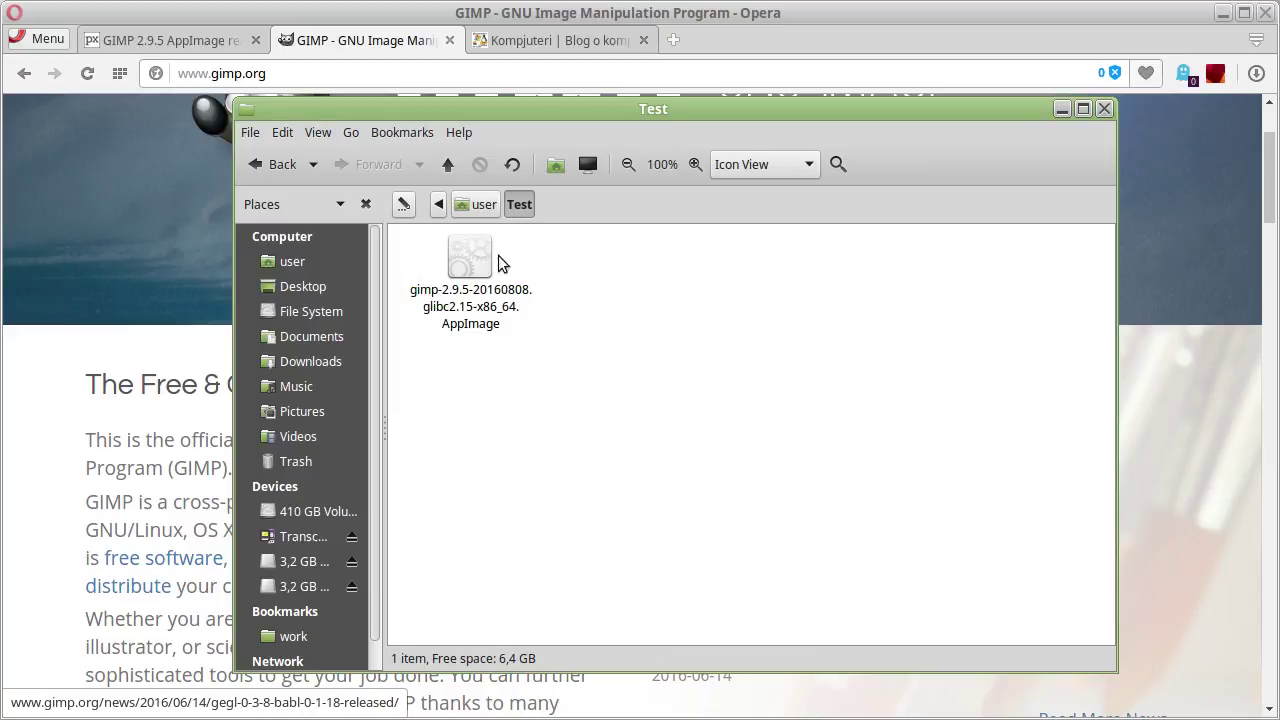
click(479, 262)
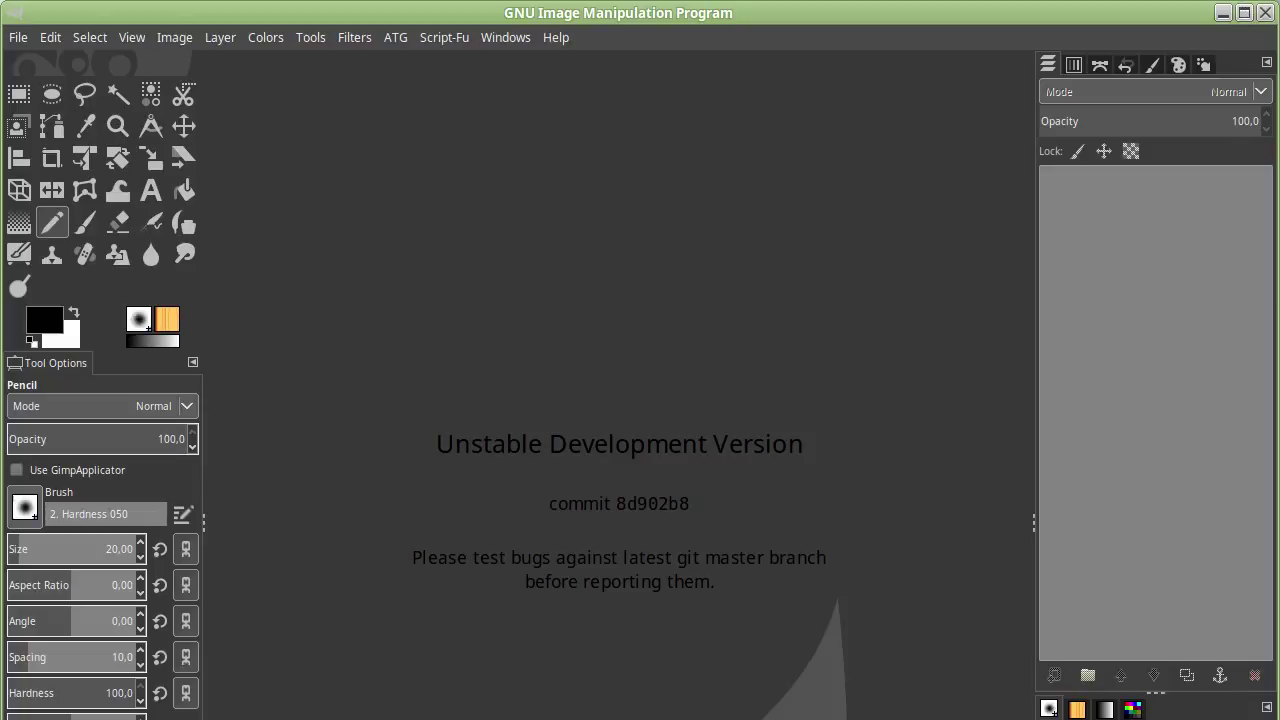
- Resize the GIMP 2.9.5 window from its bottom-right corner to fit the screen
drag(1270, 719, 1265, 710)
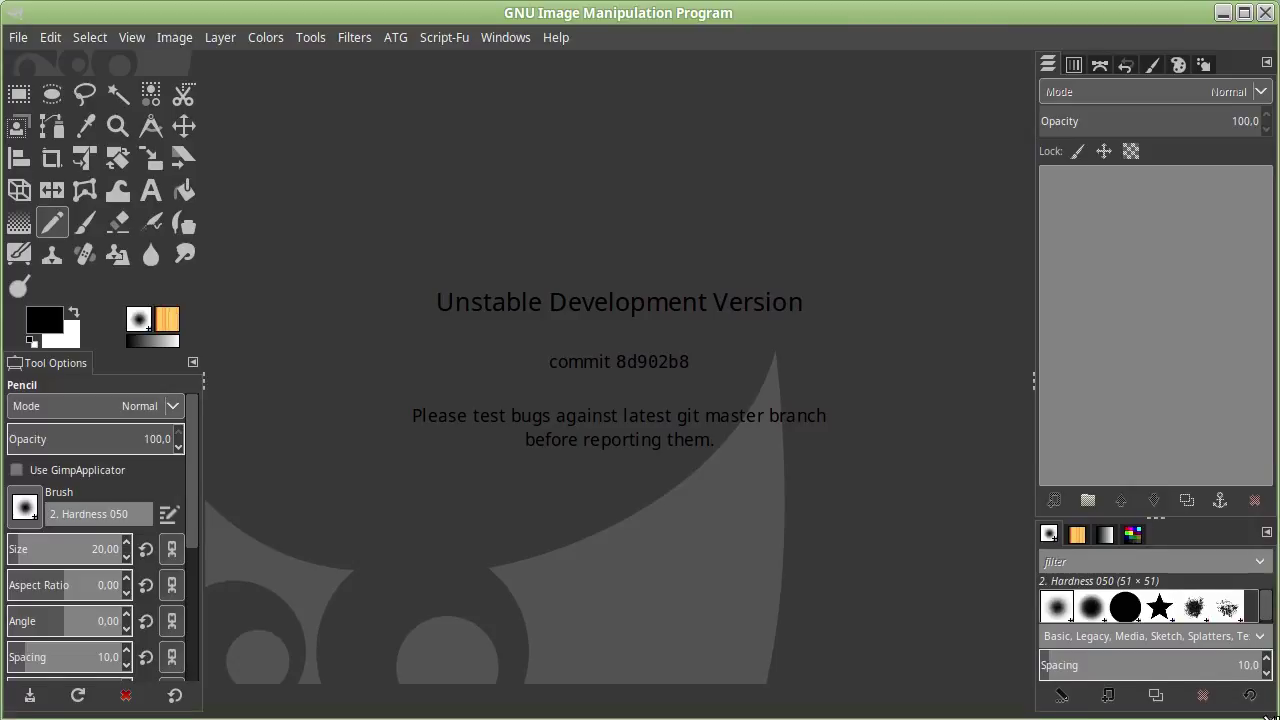
drag(1265, 710, 1270, 705)
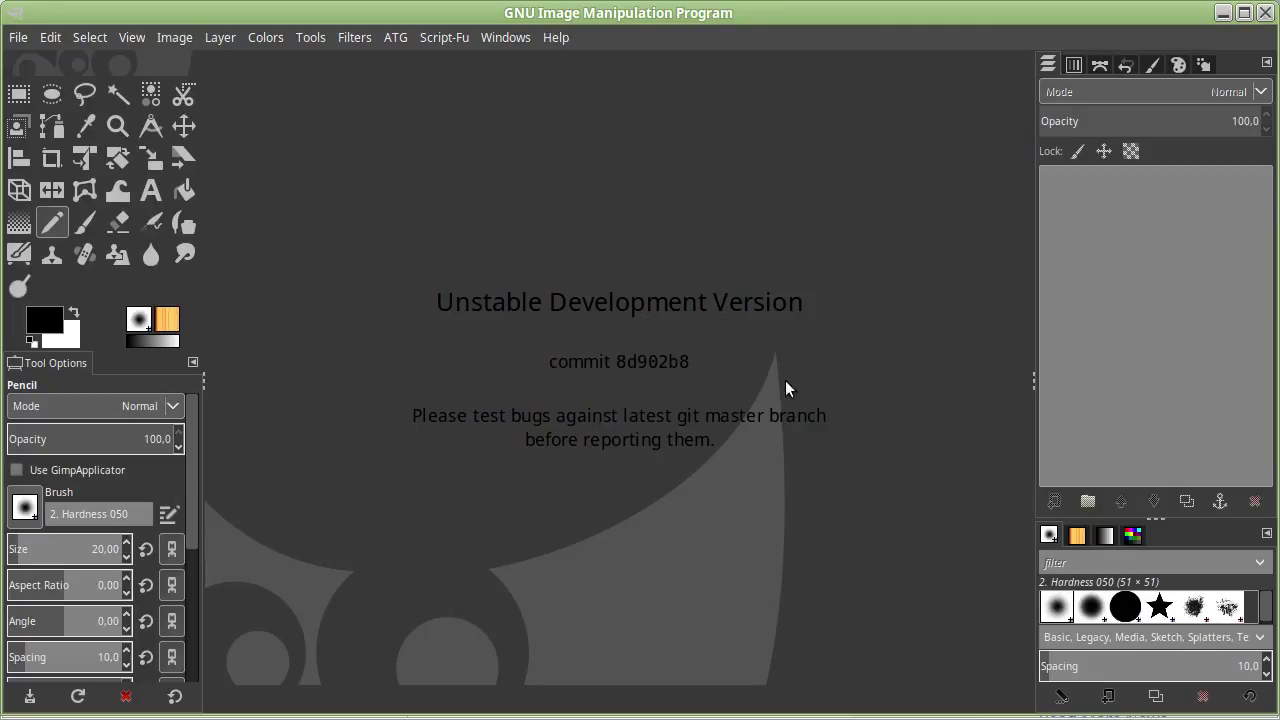
click(557, 40)
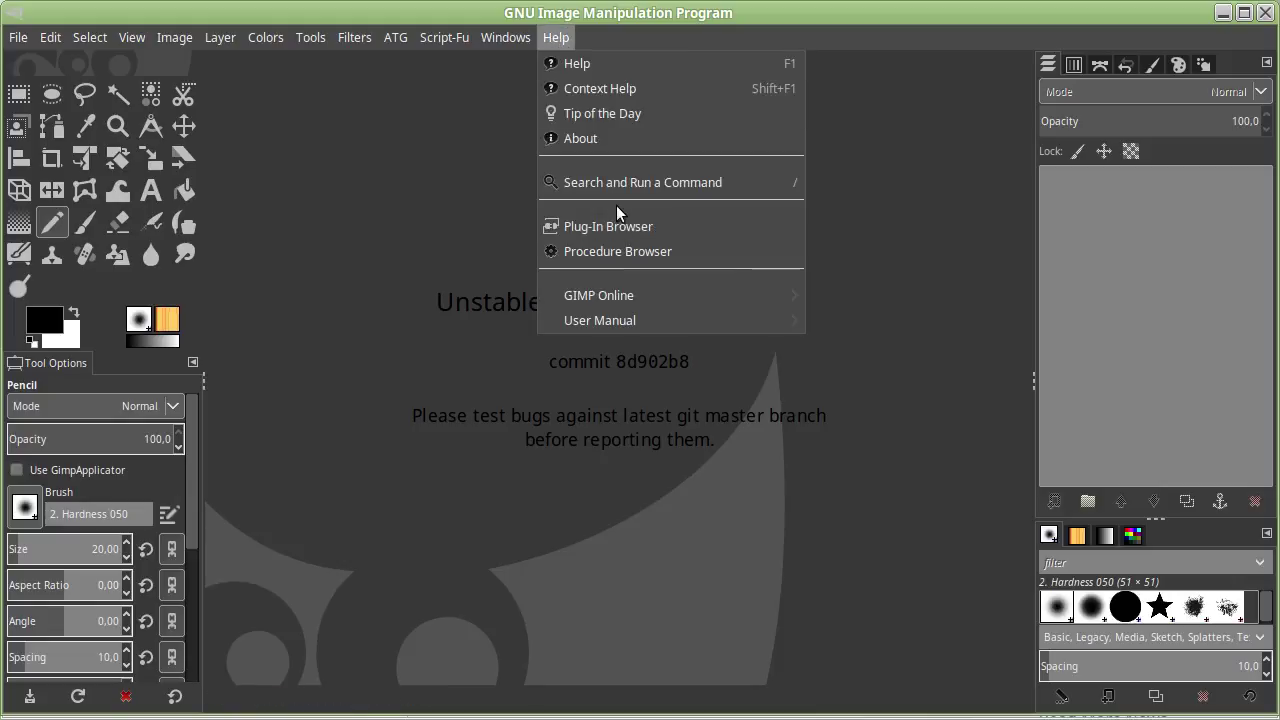
click(612, 138)
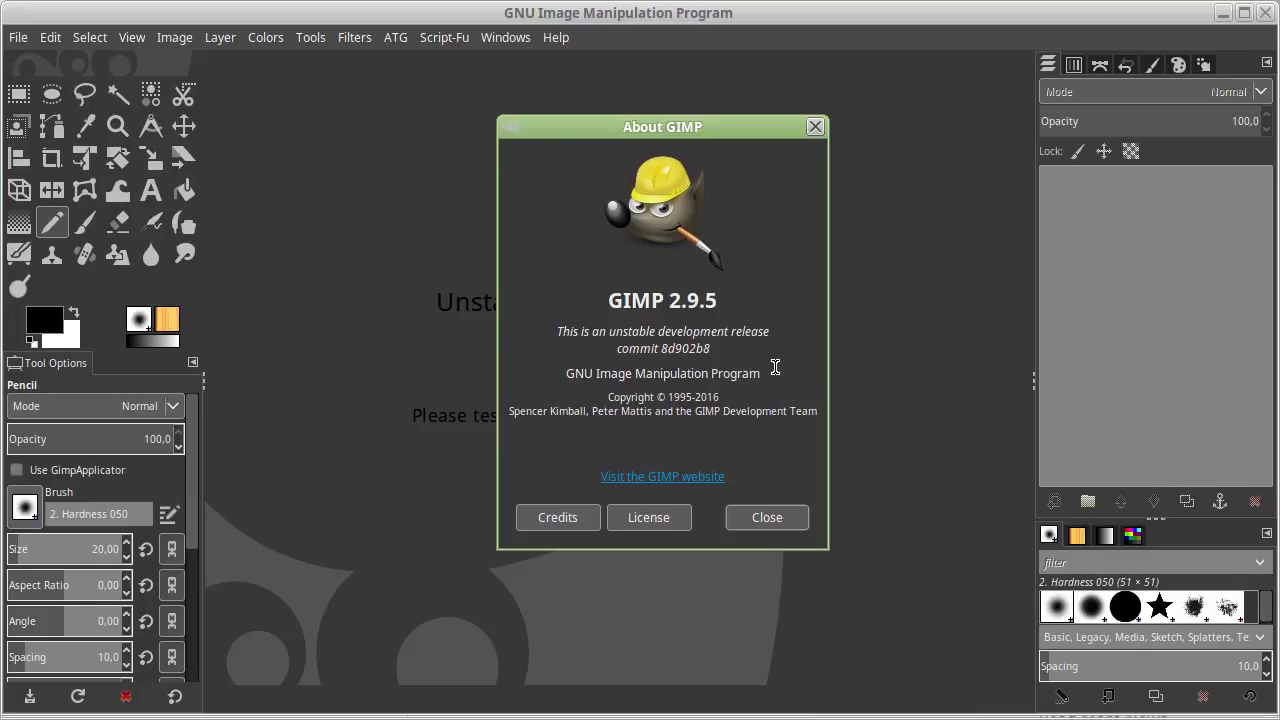
click(768, 517)
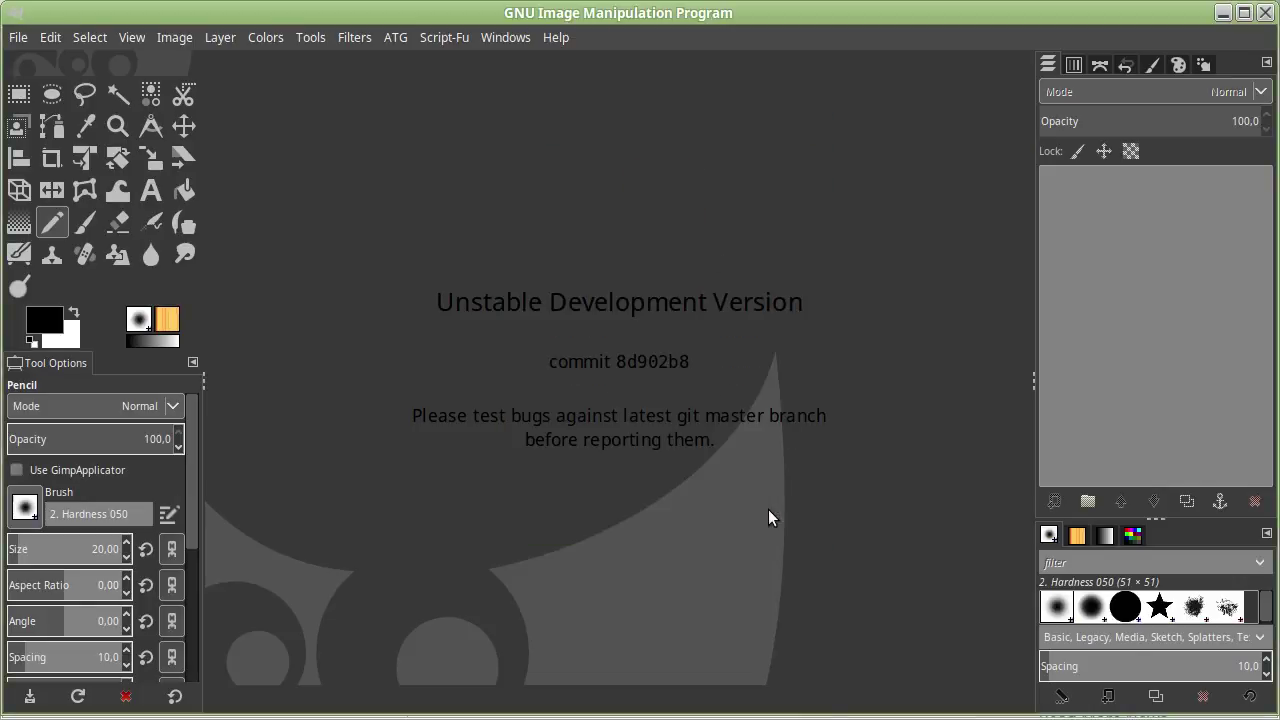
- Drag DSCN2541.JPG from the Test folder onto GIMP's empty canvas to open it
key(alt+Tab)
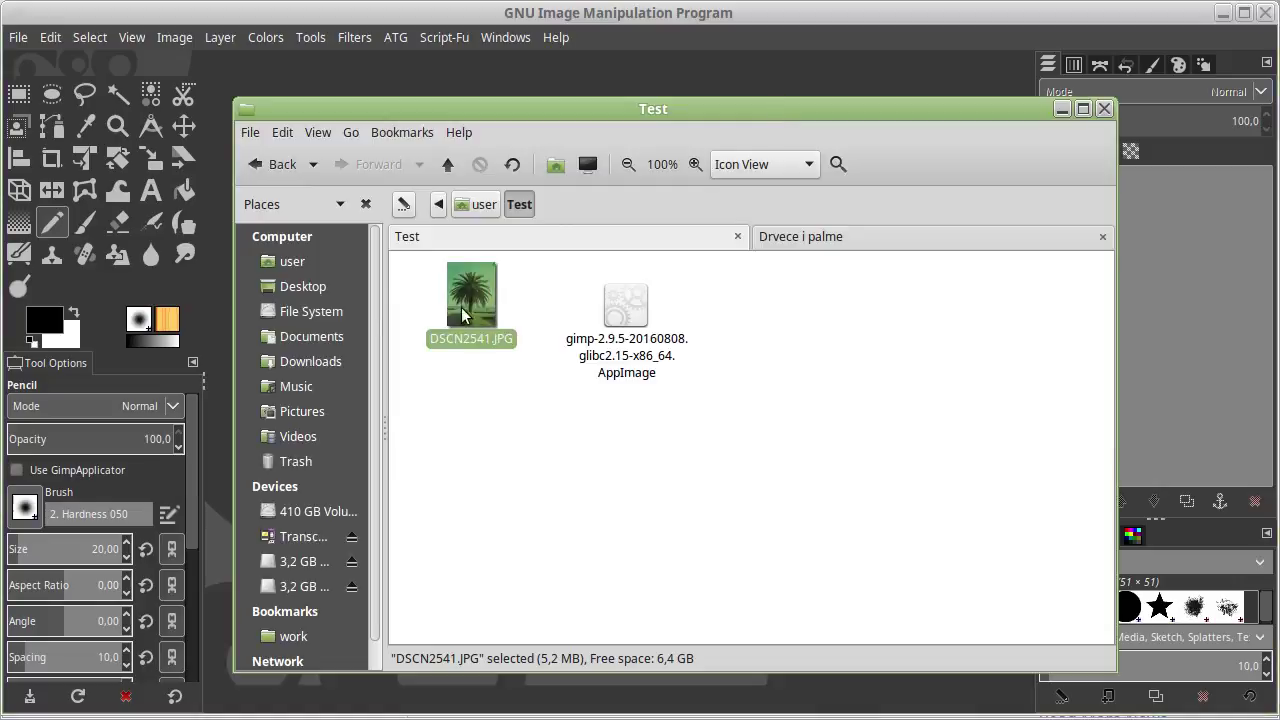
click(504, 388)
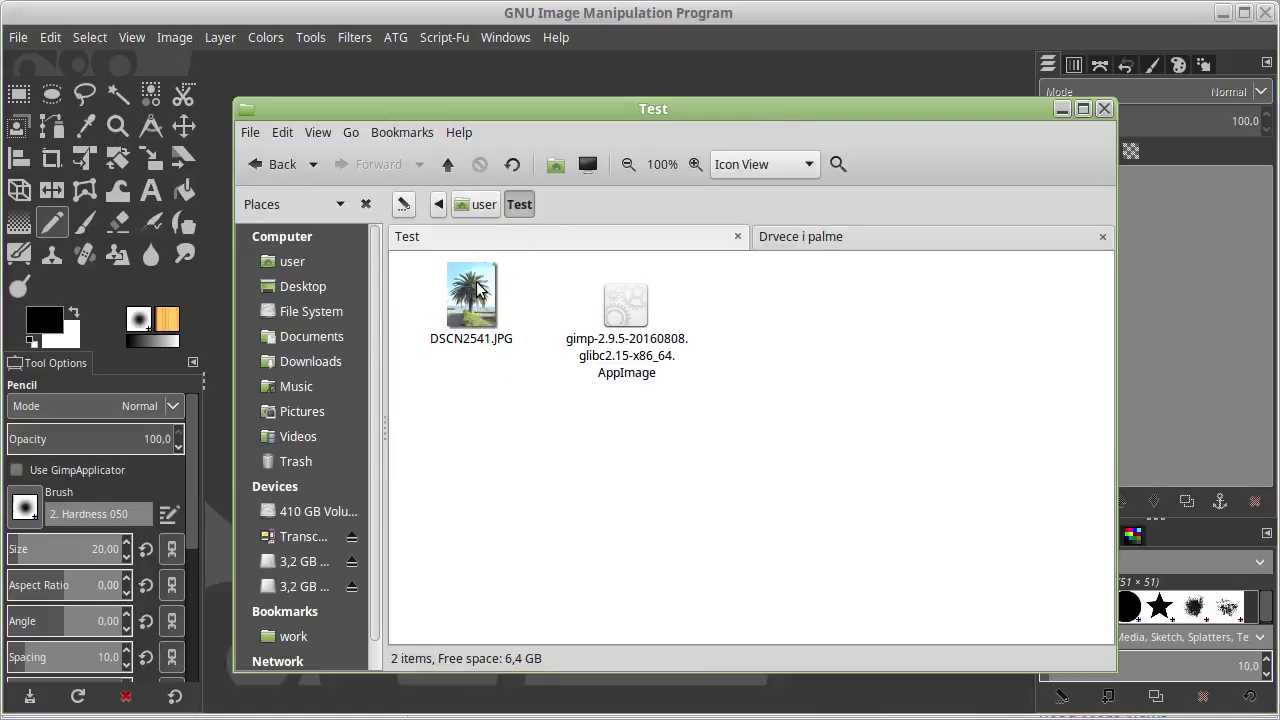
drag(575, 113, 928, 379)
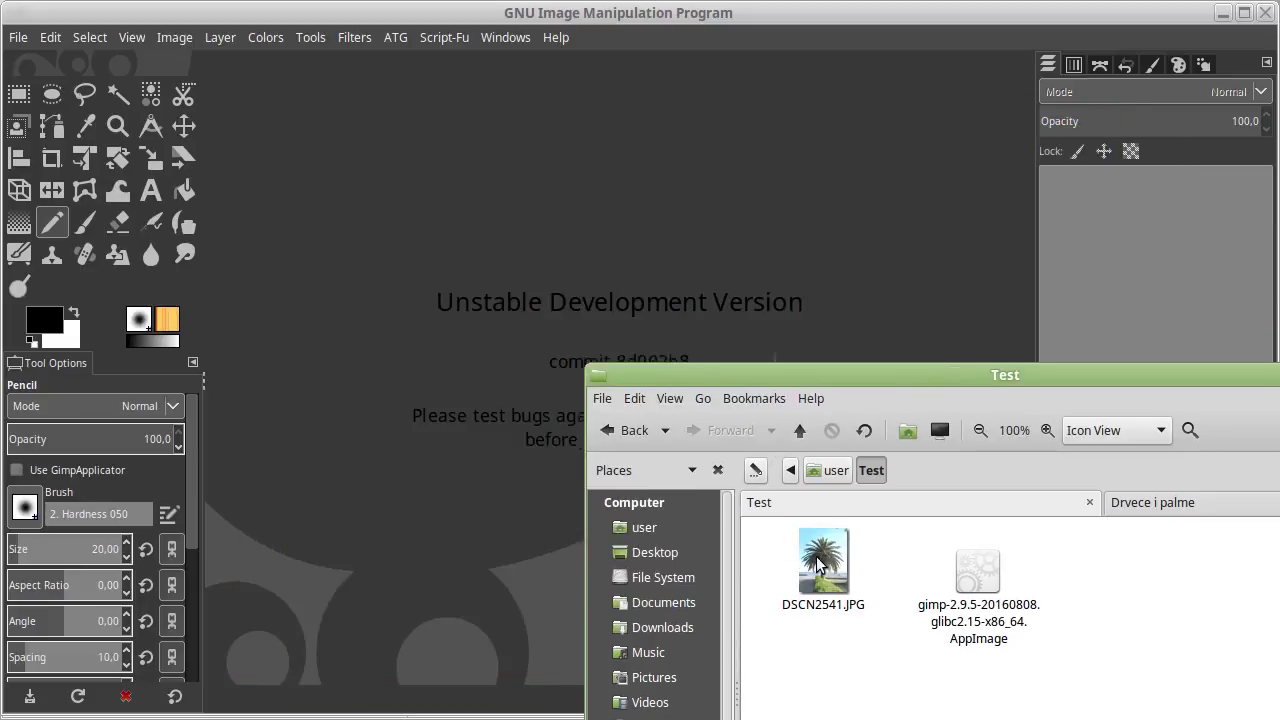
drag(823, 565, 395, 204)
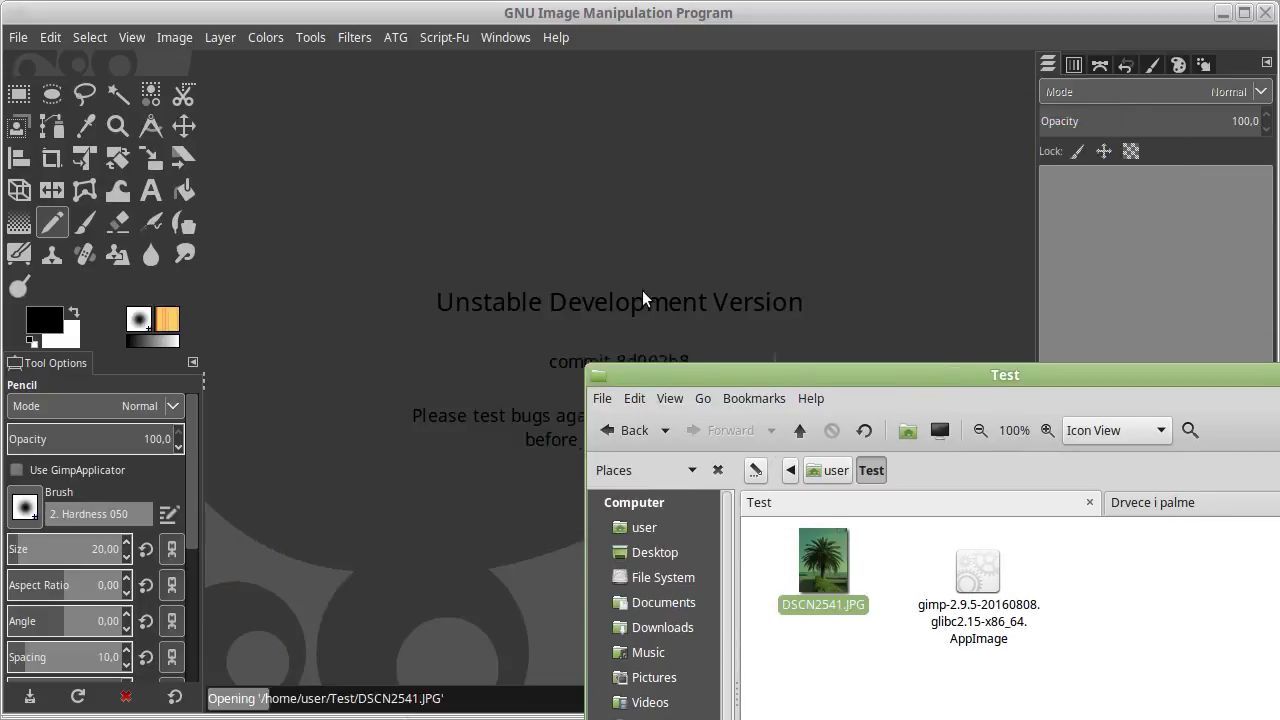
scroll(900, 266, up, 3)
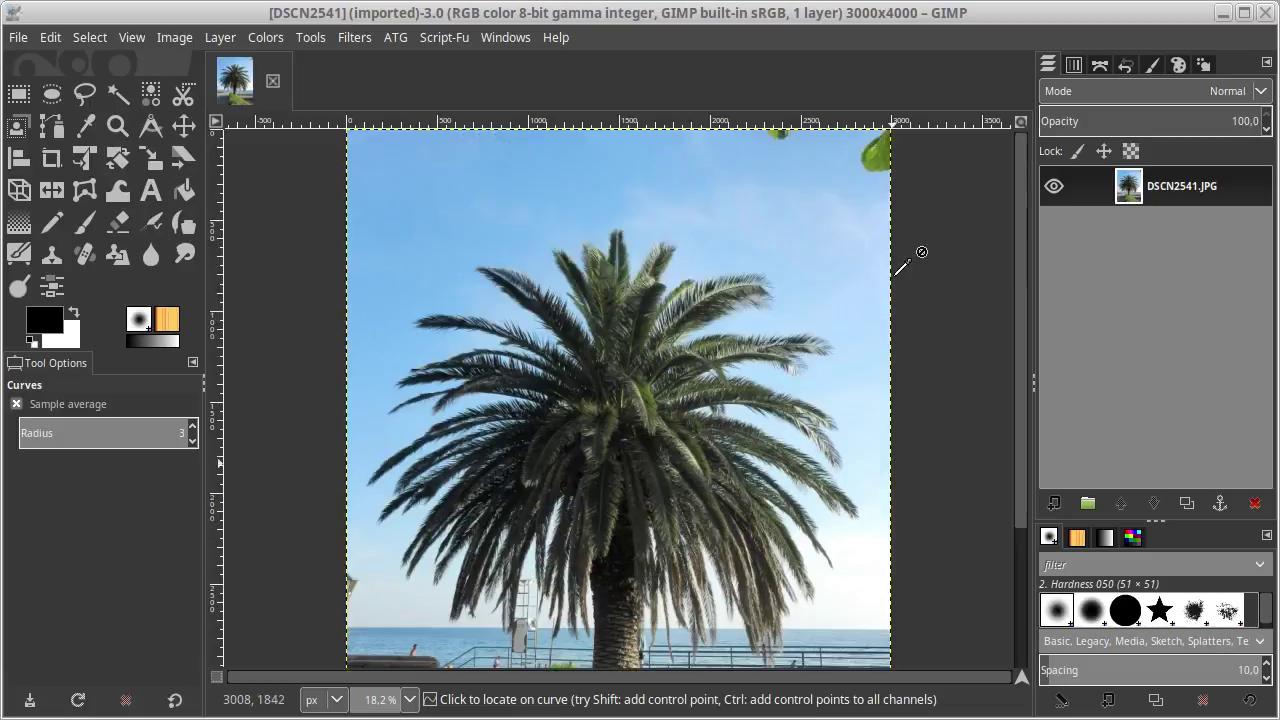
scroll(927, 271, down, 3)
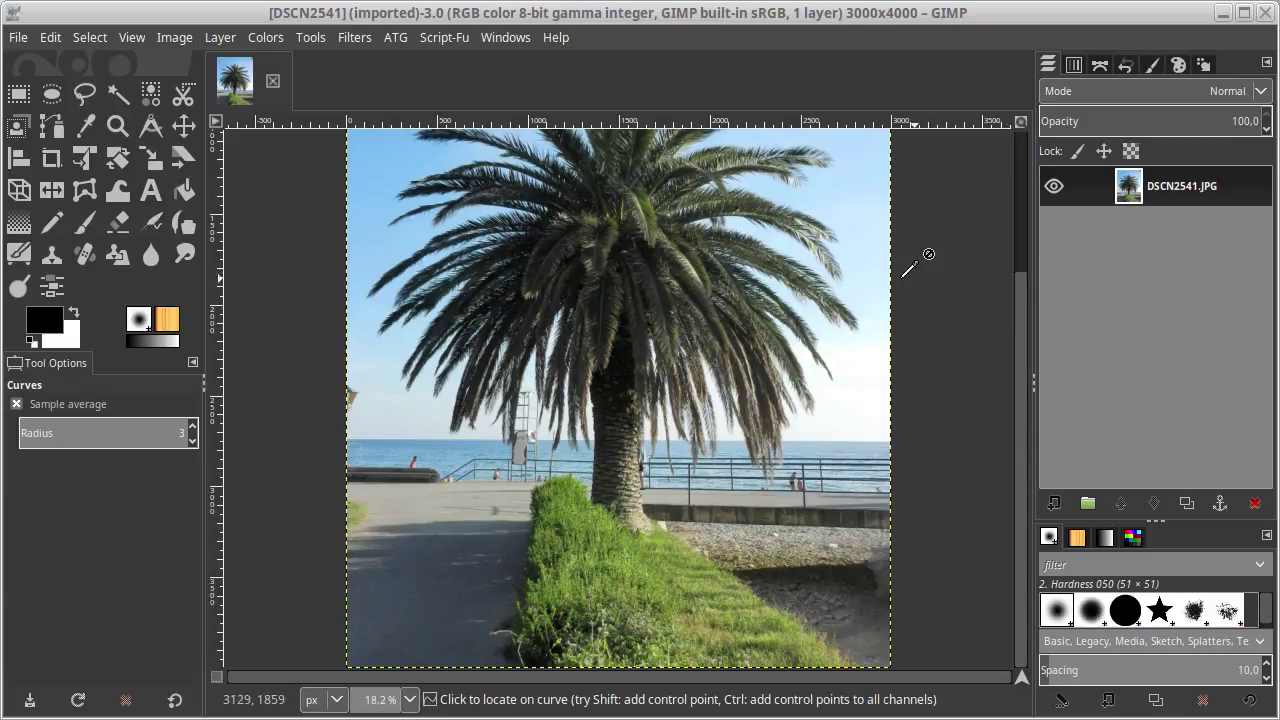
scroll(900, 265, up, 5)
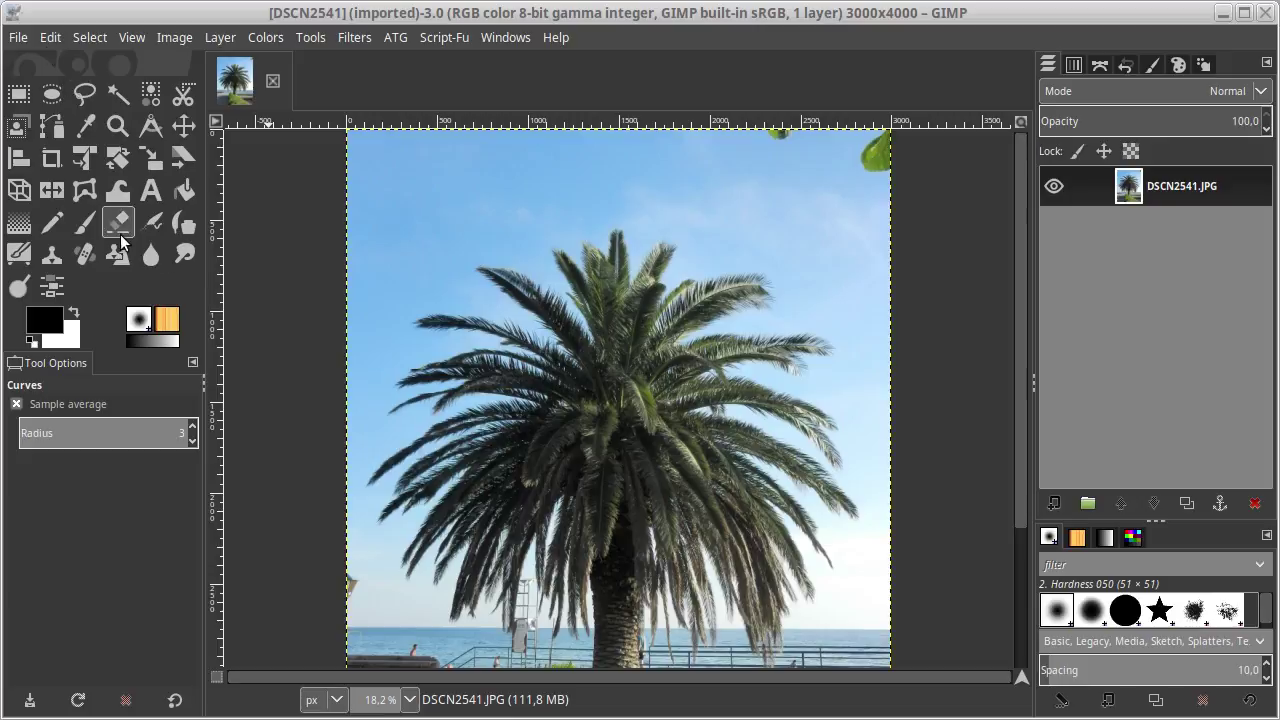
- Switch GIMP's icon theme to Legacy in Preferences
click(48, 36)
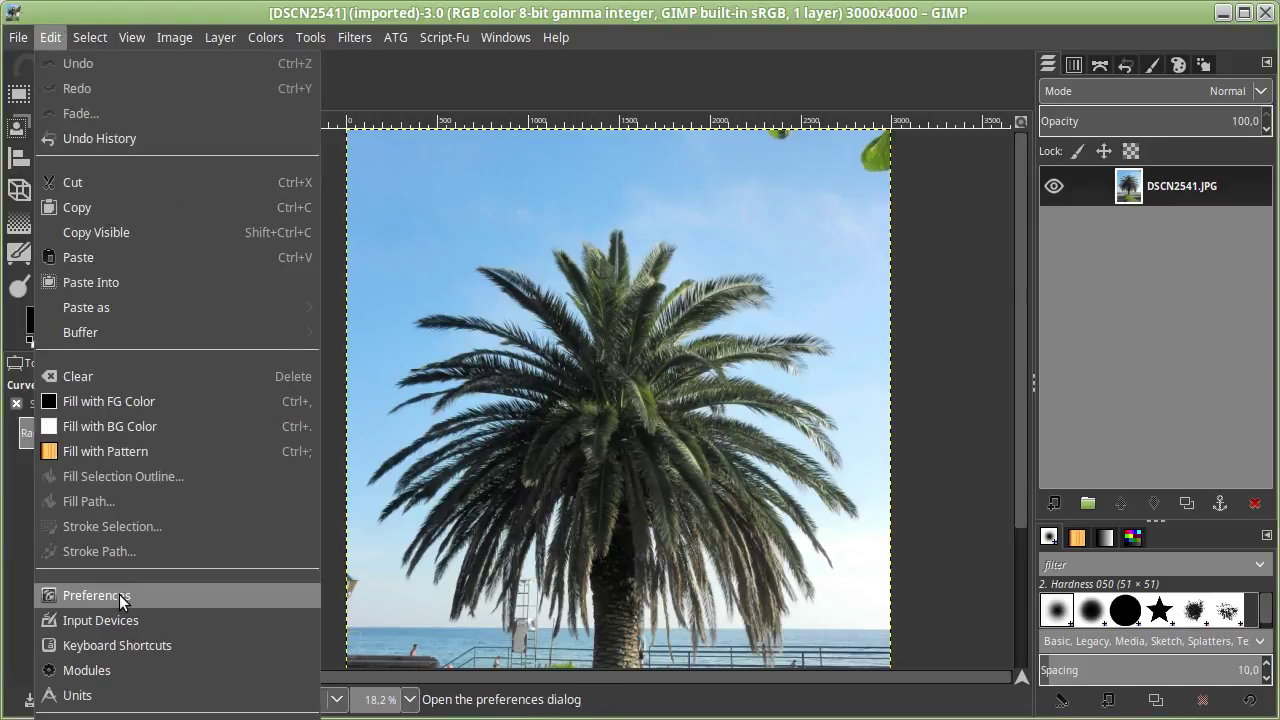
key(Return)
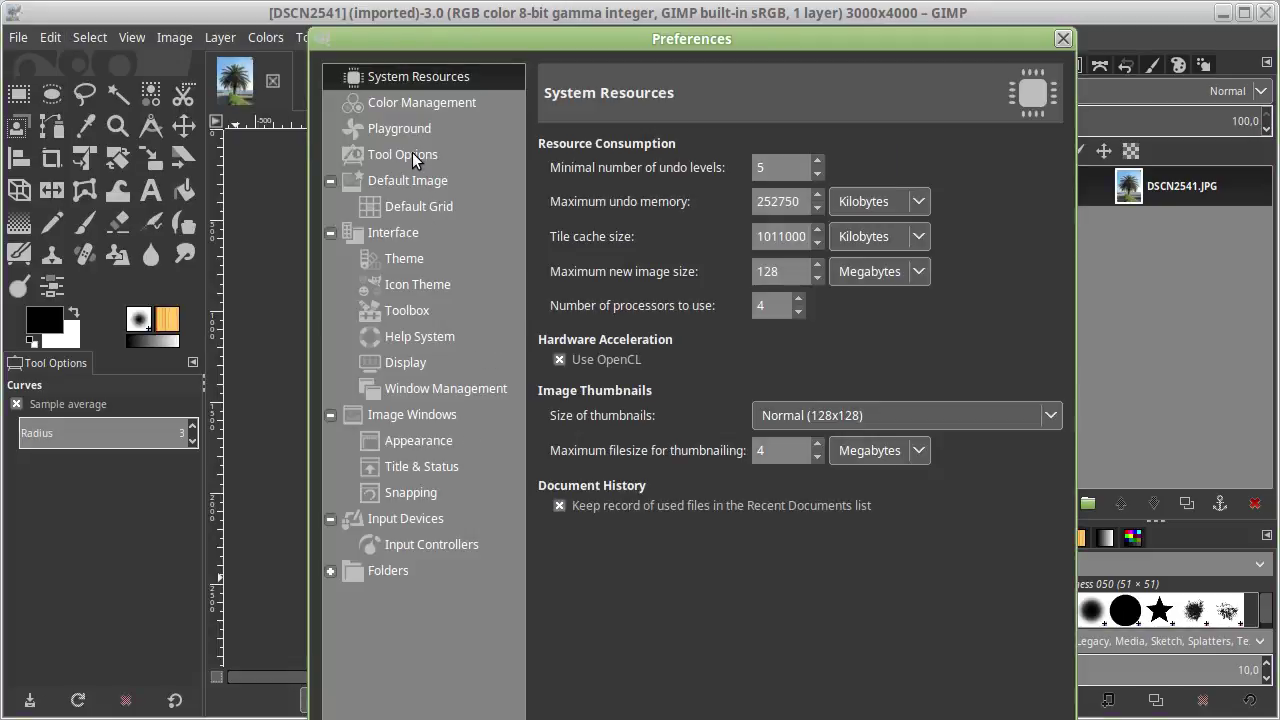
click(413, 262)
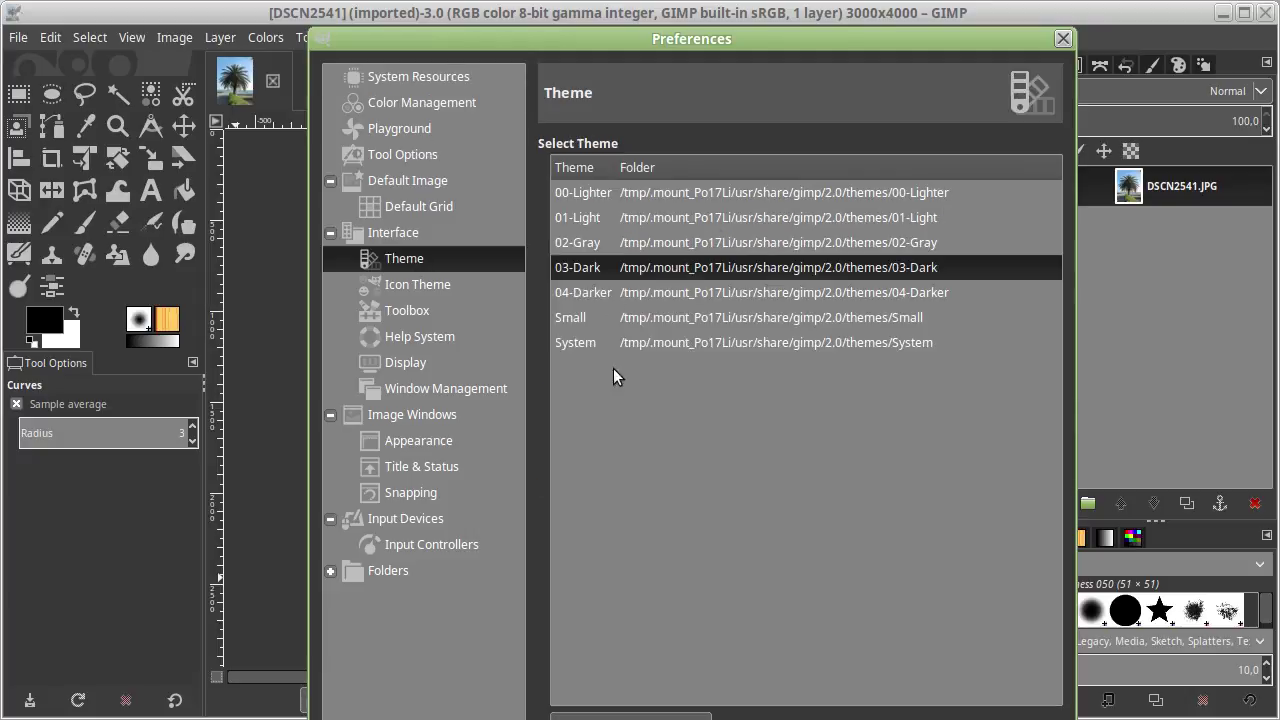
click(424, 288)
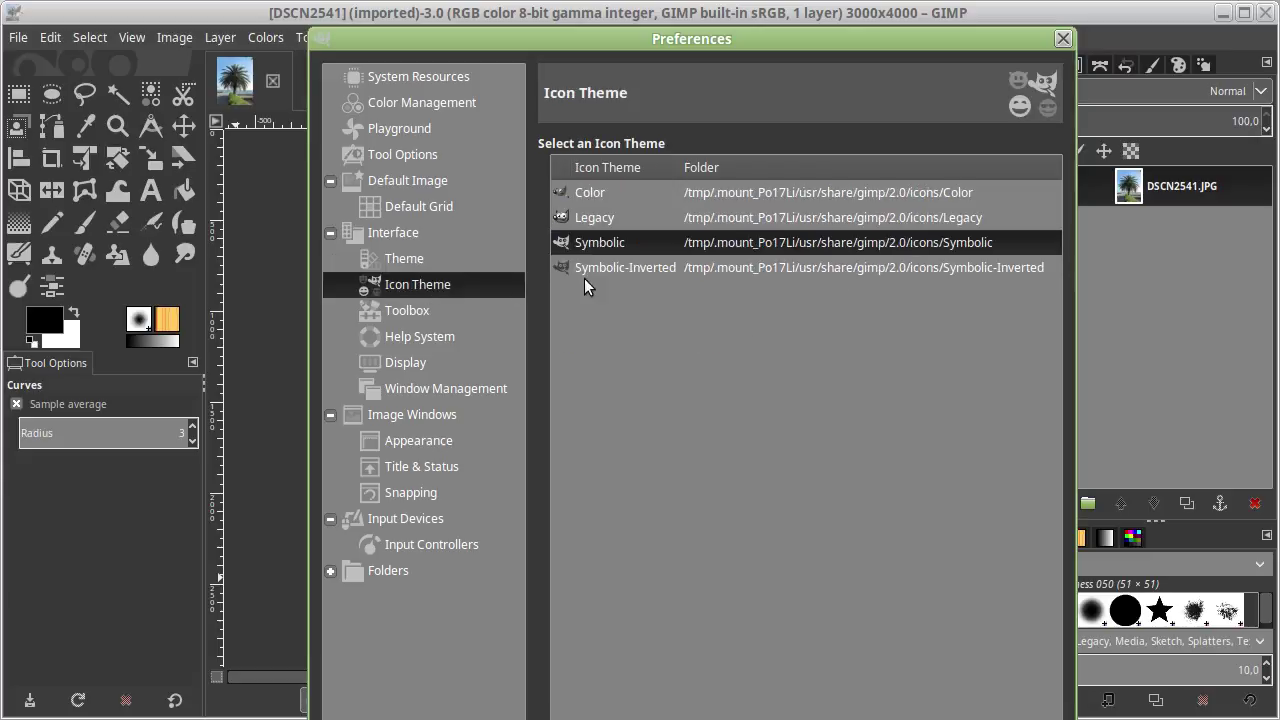
click(603, 216)
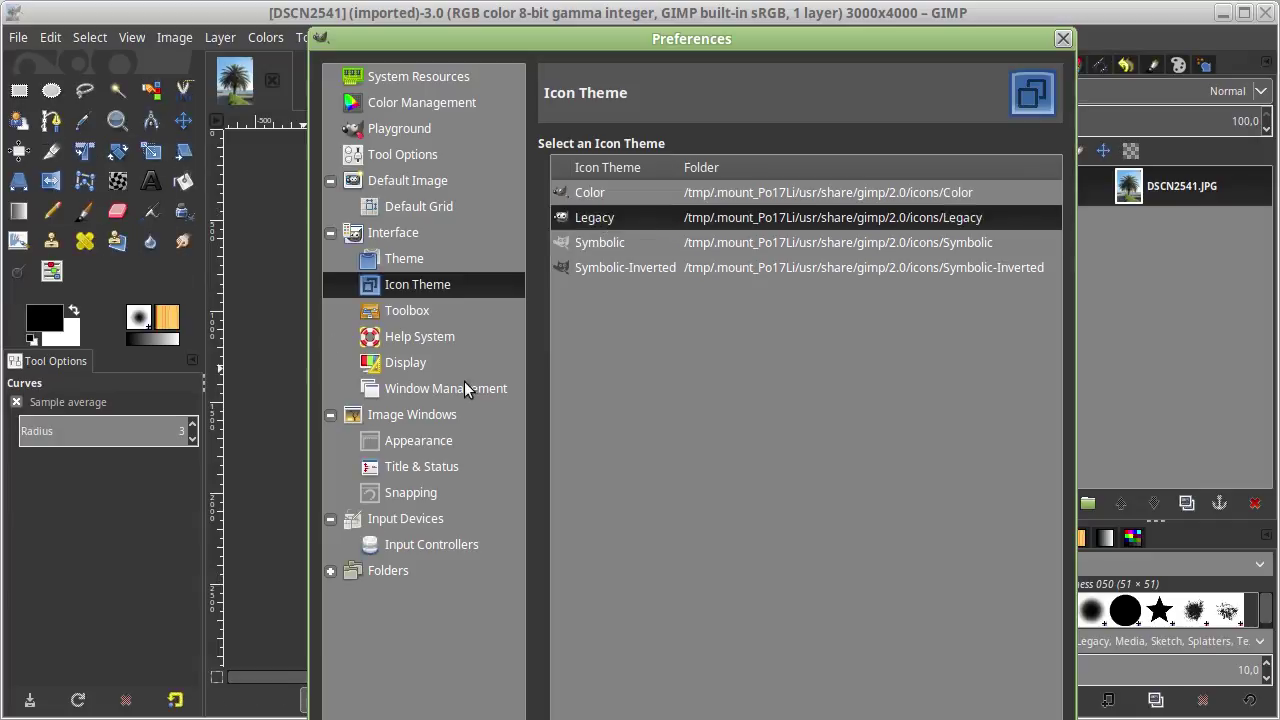
- Show Hue-Saturation, Colorize, Brightness-Contrast, Threshold, Levels, Curves and two GEGL Operation tools in the toolbox
click(420, 318)
click(564, 491)
click(565, 521)
click(565, 551)
click(565, 580)
click(566, 610)
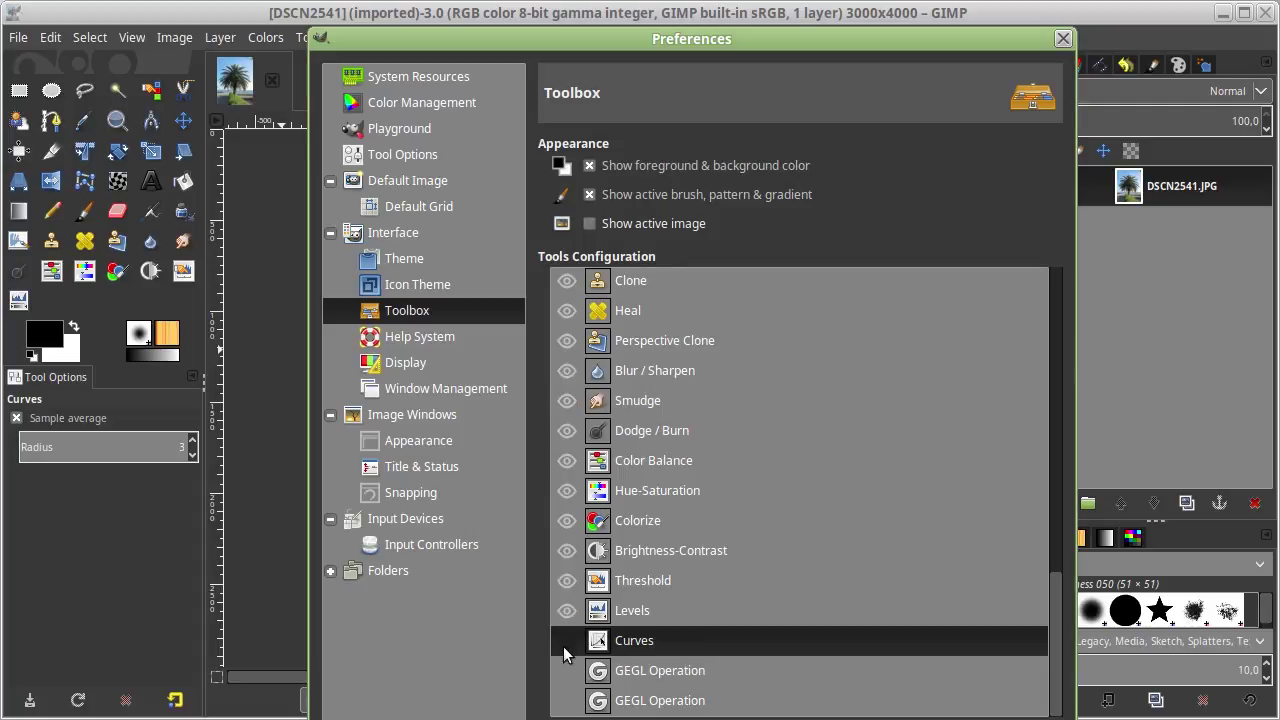
click(566, 640)
click(566, 670)
click(566, 700)
key(Return)
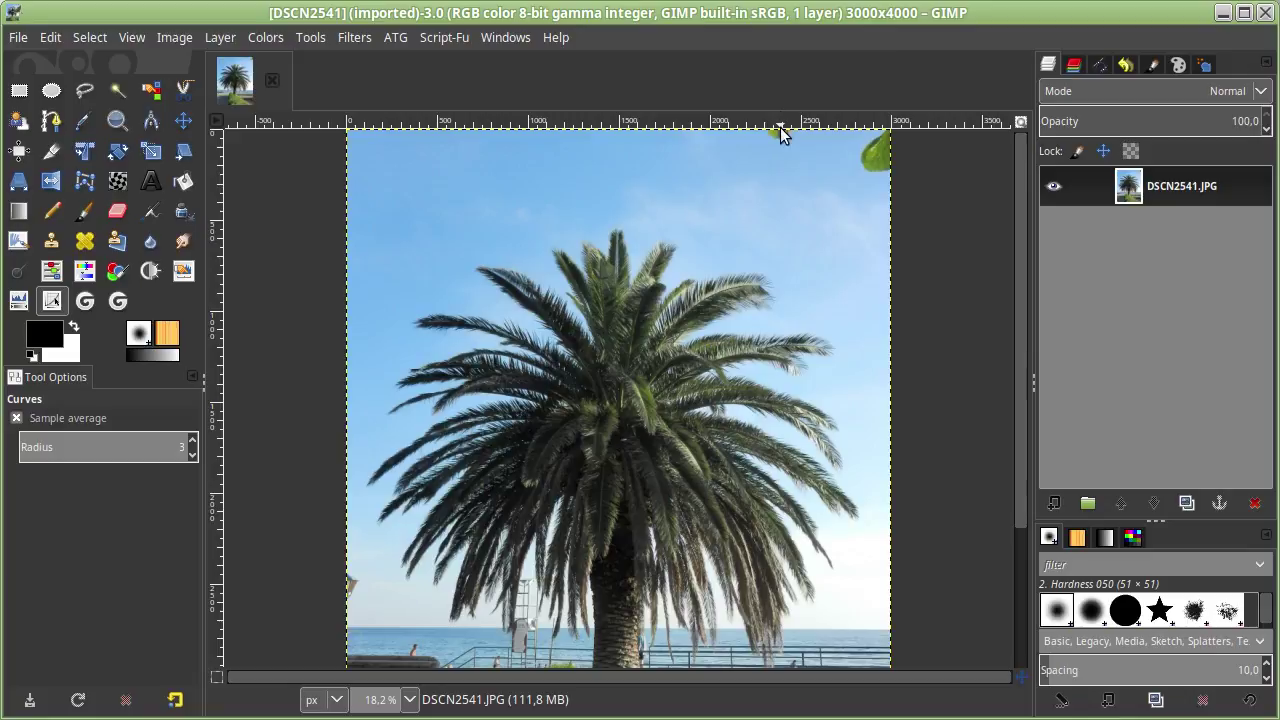
- Convert DSCN2541 from 8-bit to 32-bit gamma integer precision
click(176, 39)
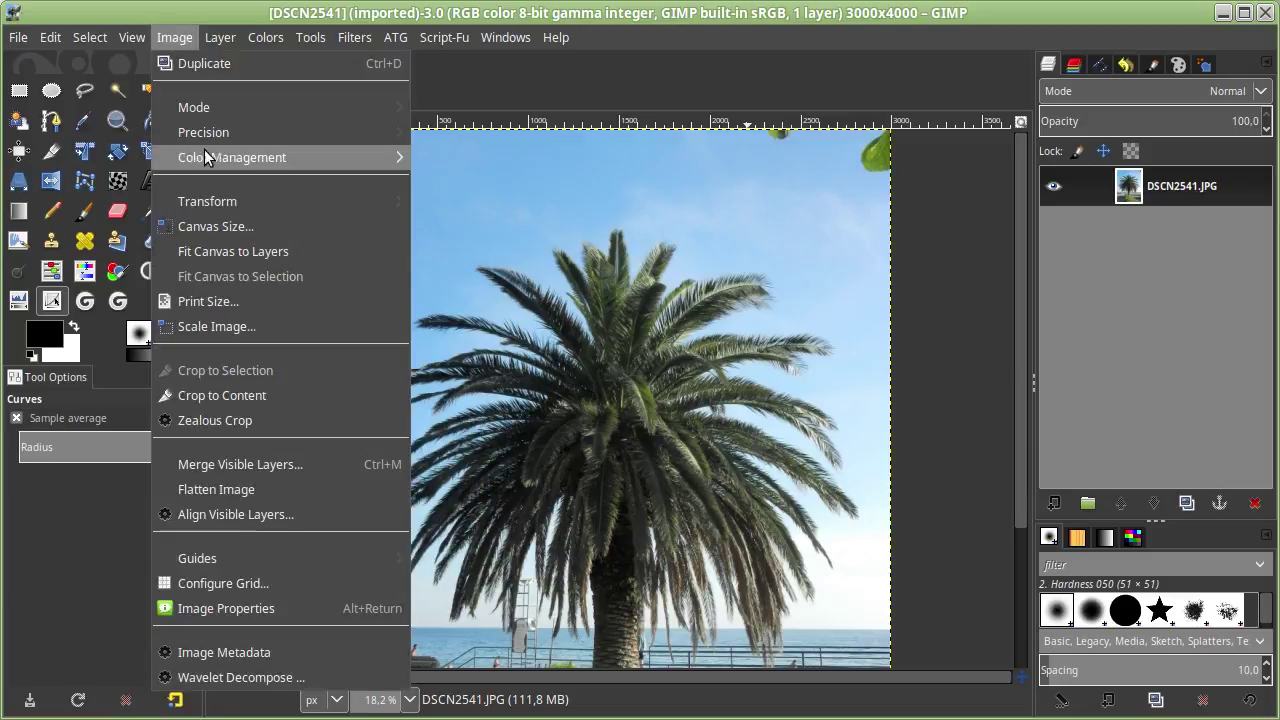
mouse_move(204, 132)
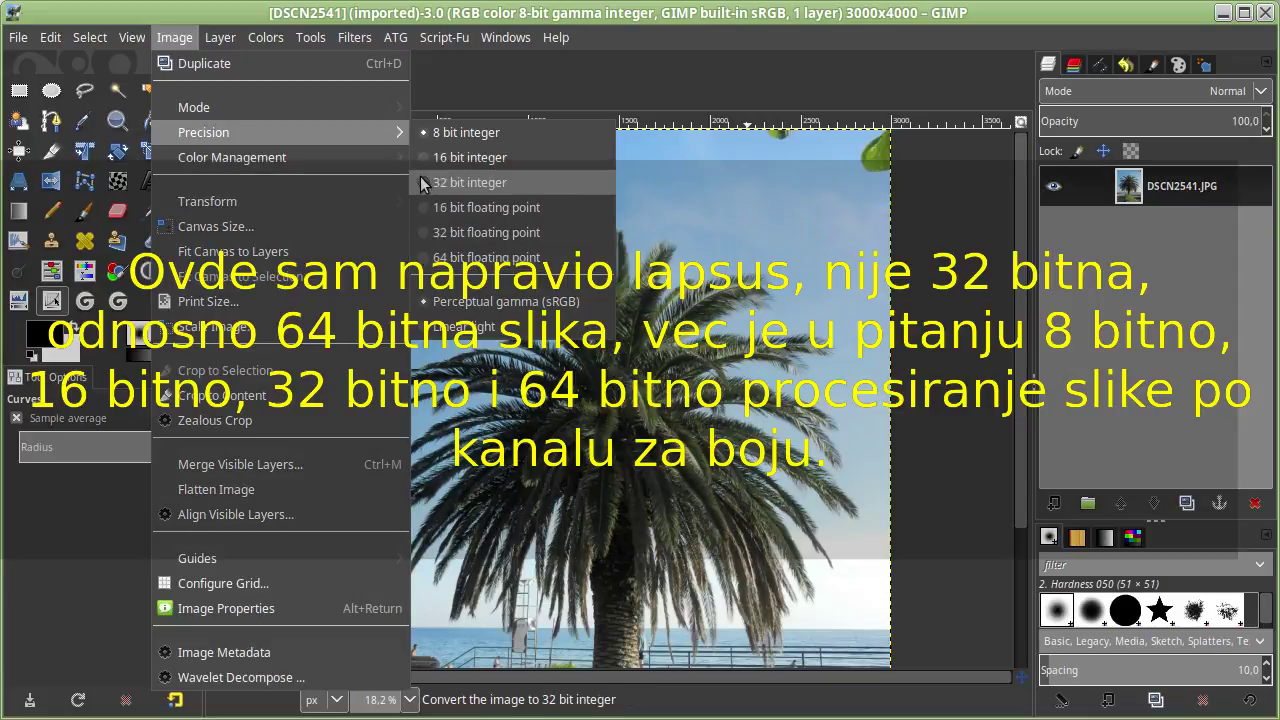
click(424, 184)
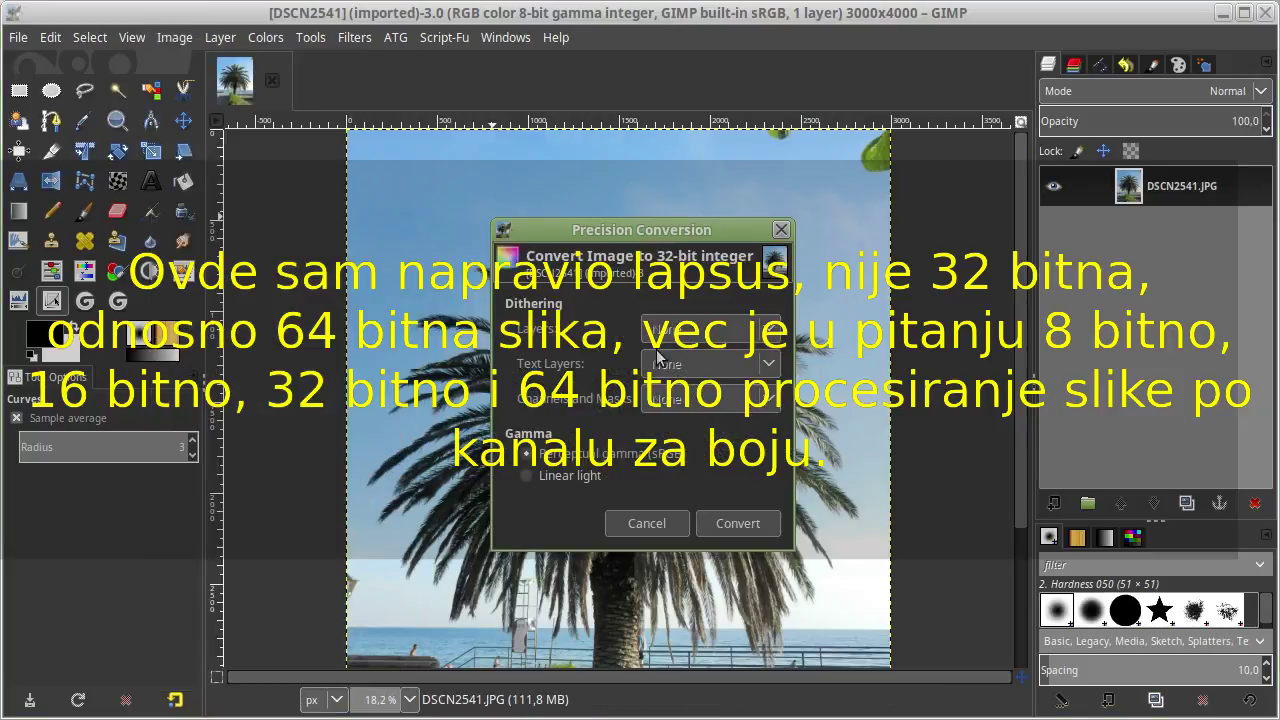
click(746, 532)
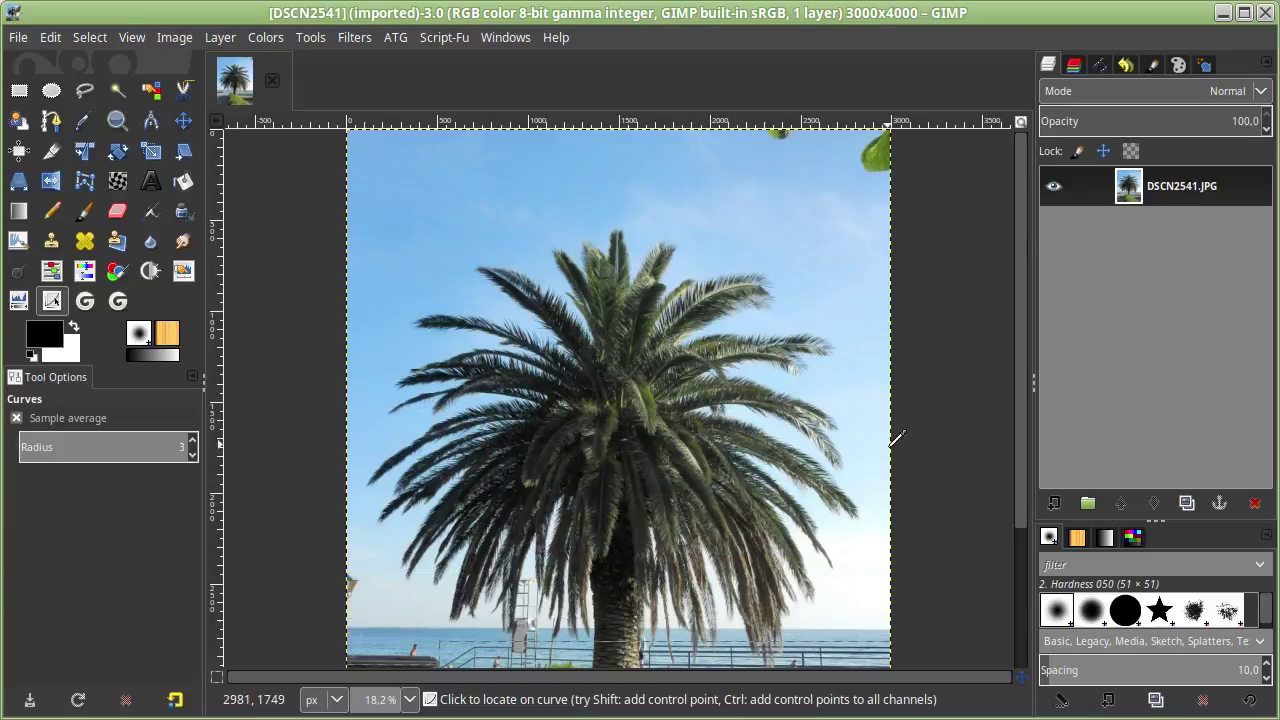
scroll(897, 437, down, 5)
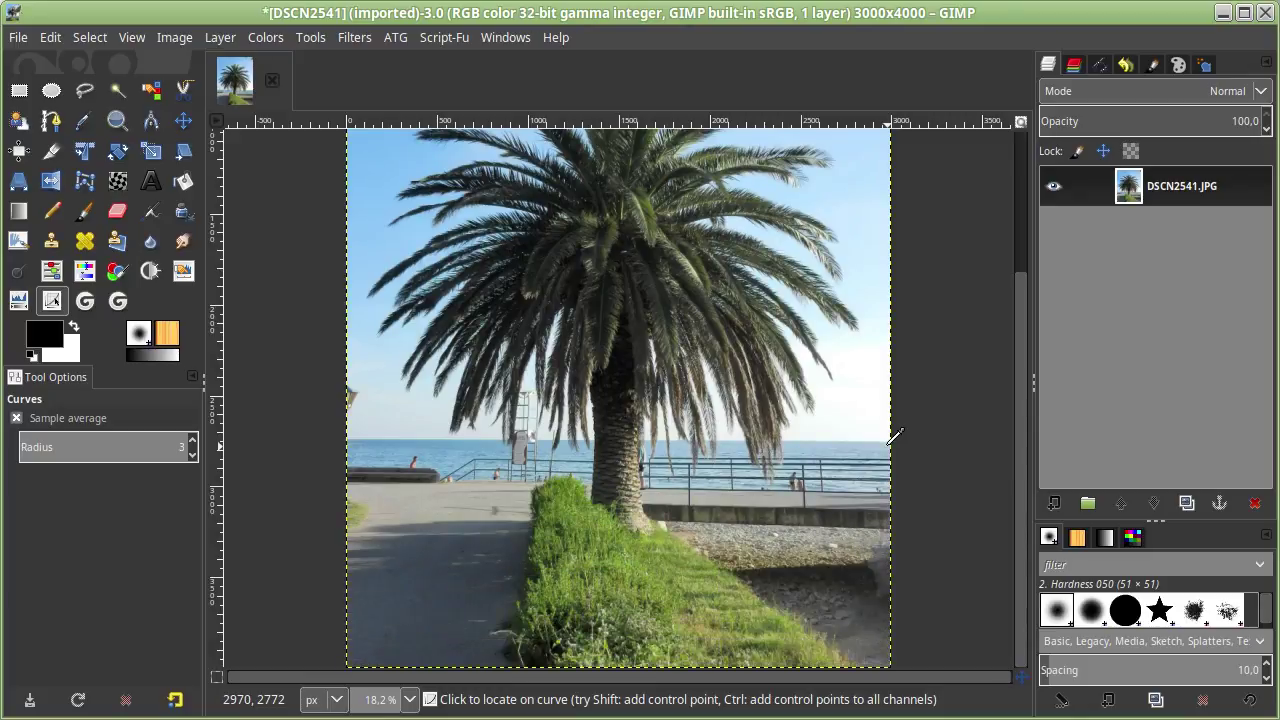
scroll(895, 437, up, 5)
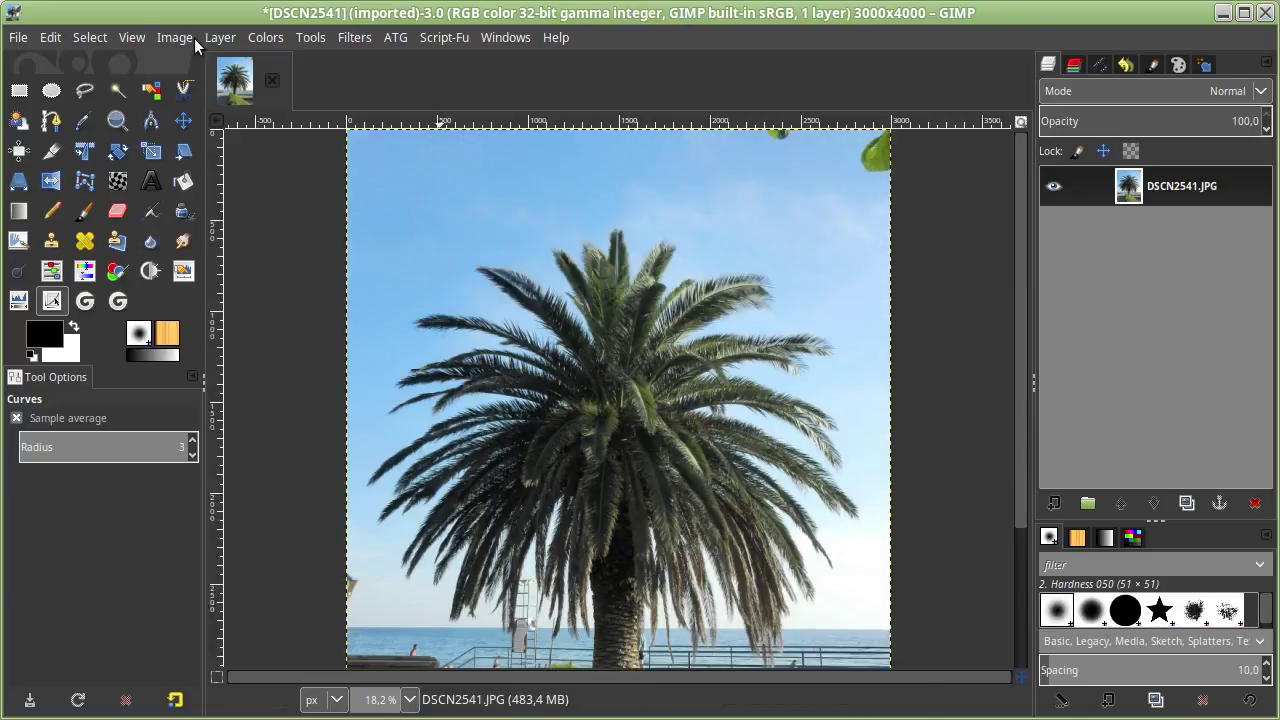
- Scale the 32-bit photo from 3000×4000 to 750×1000 pixels, height 1000, Cubic interpolation
click(182, 38)
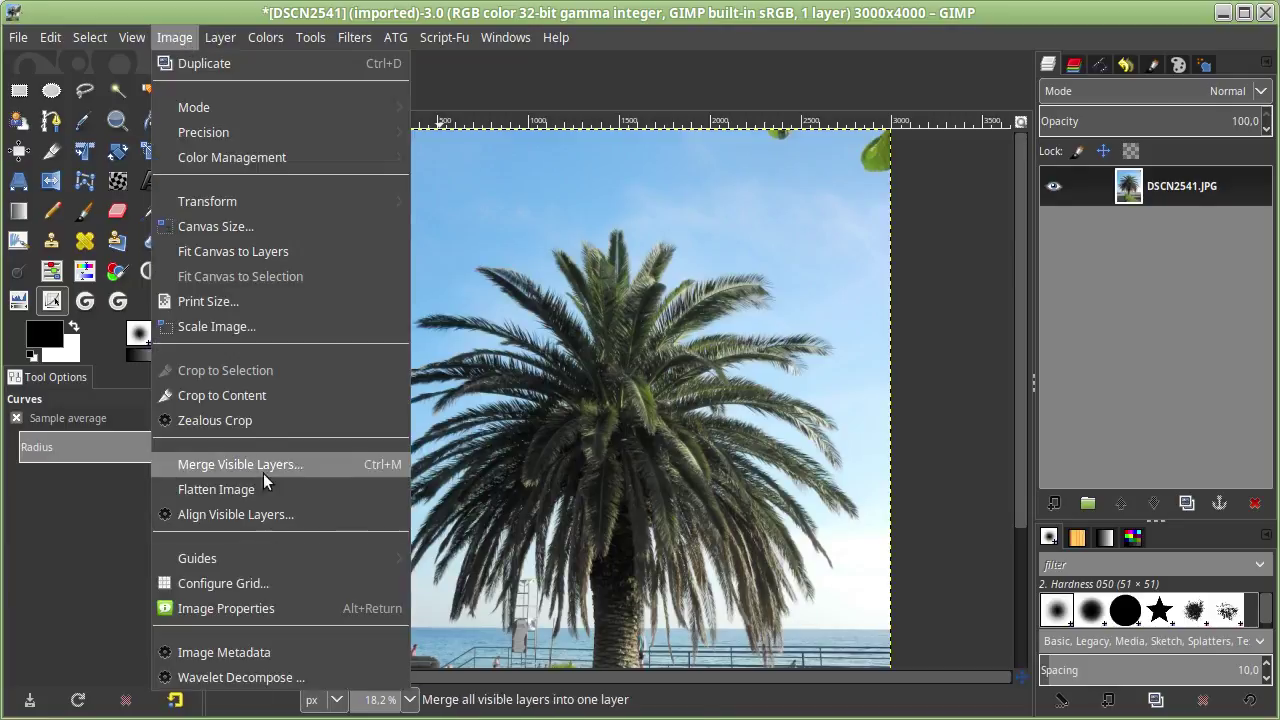
click(253, 338)
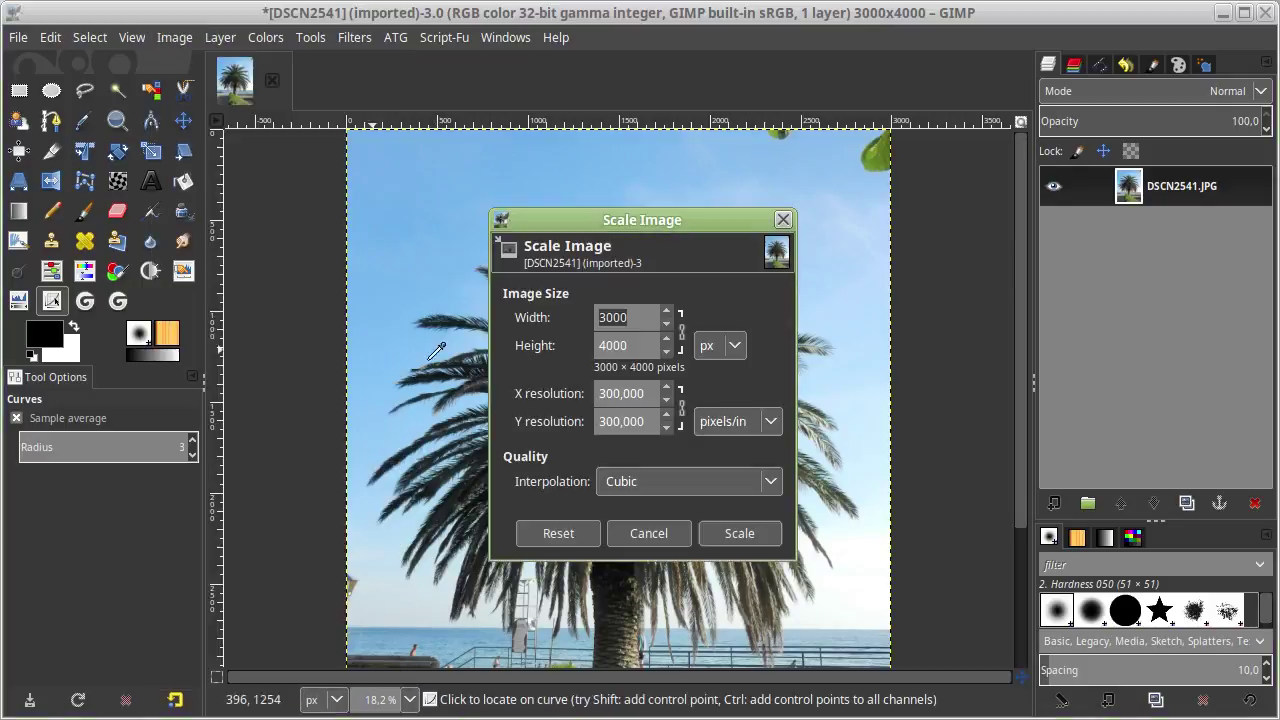
double_click(637, 346)
text(10)
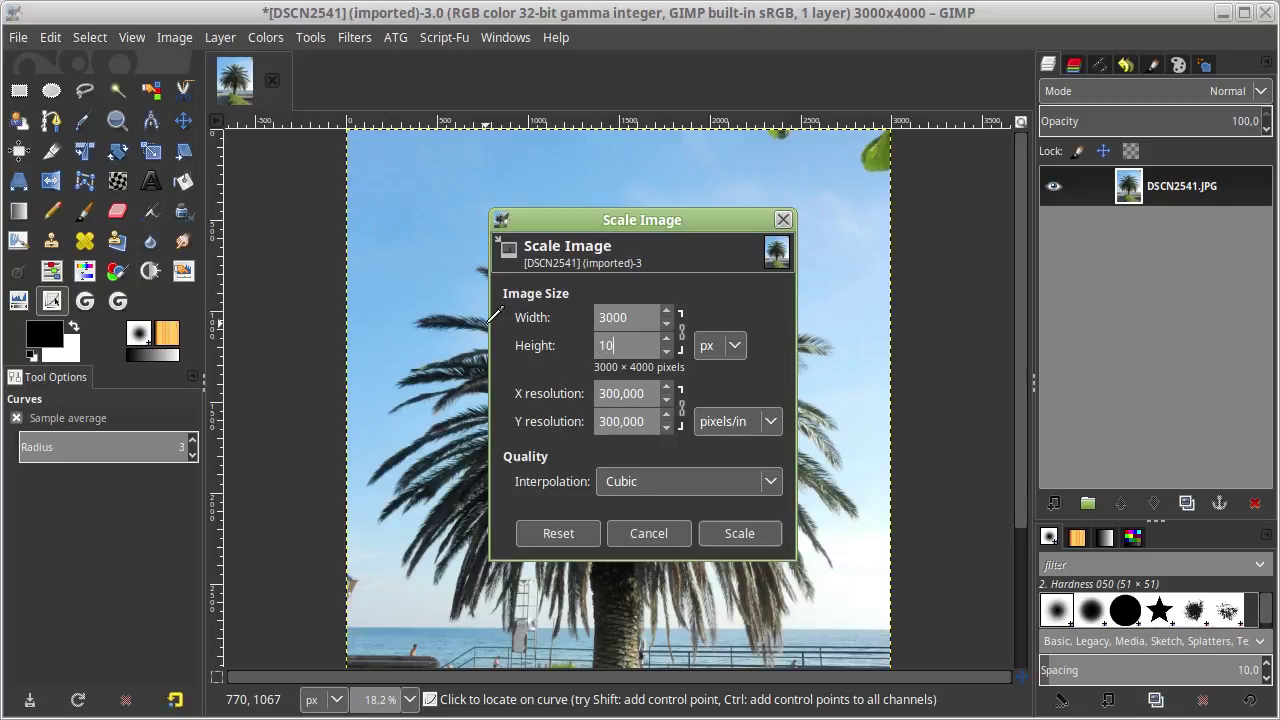
click(605, 313)
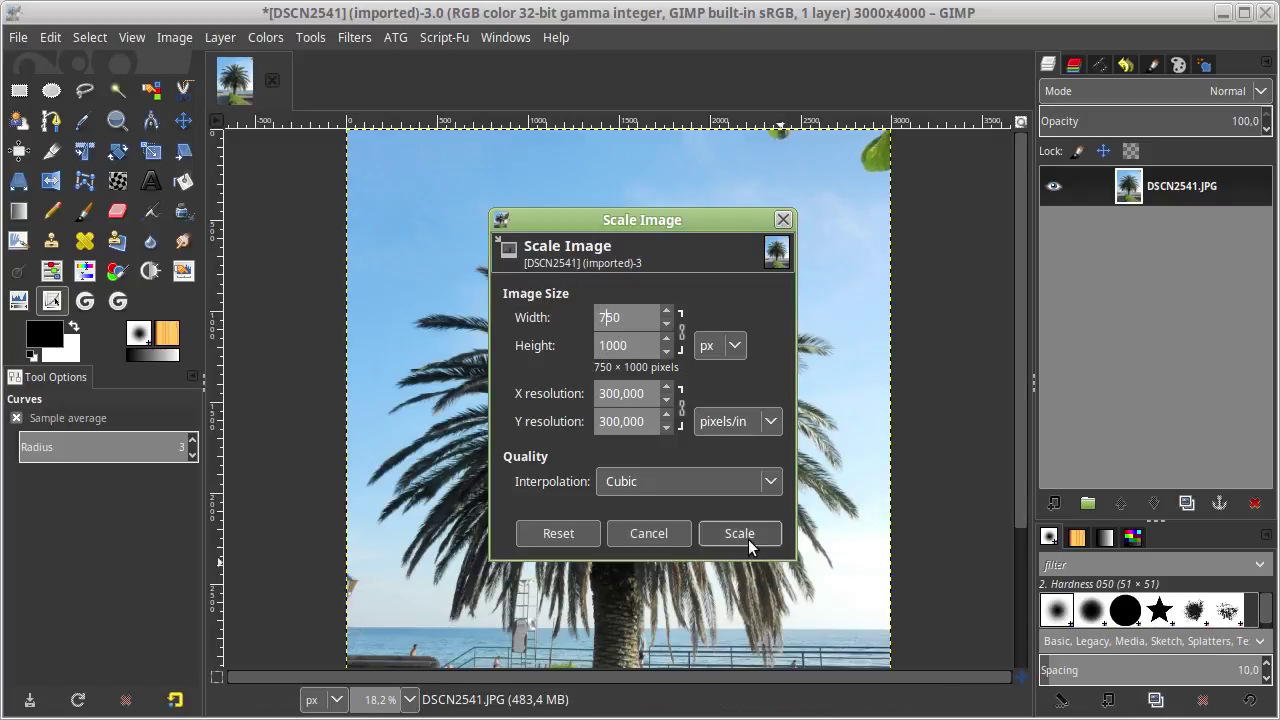
click(739, 533)
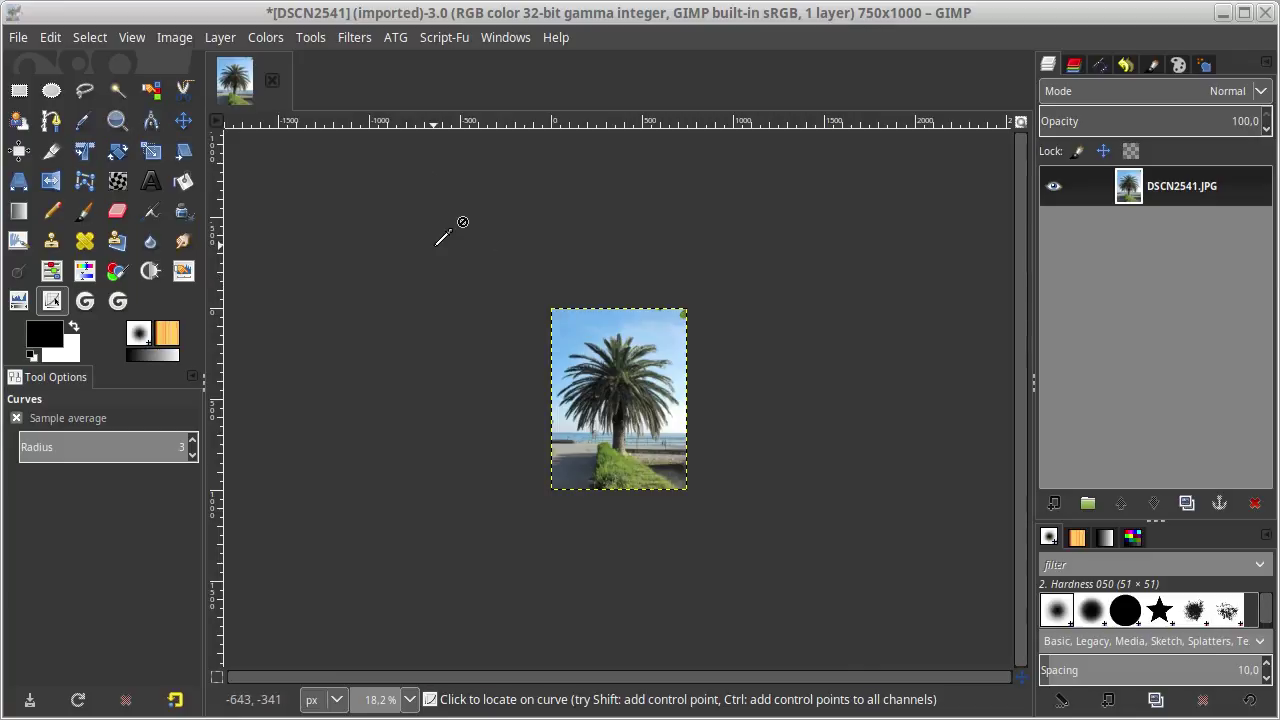
key(shift+2)
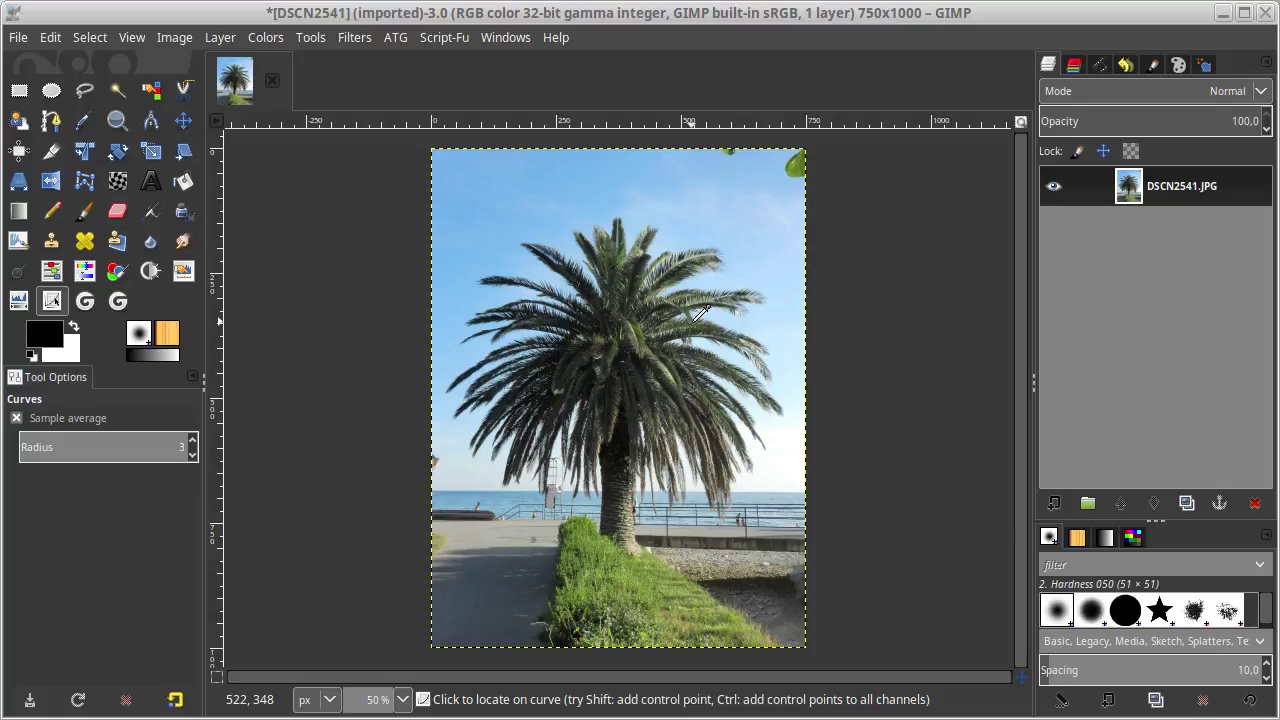
- Open a second copy of DSCN2541.JPG from the Test folder, rotated upright
key(alt+Tab)
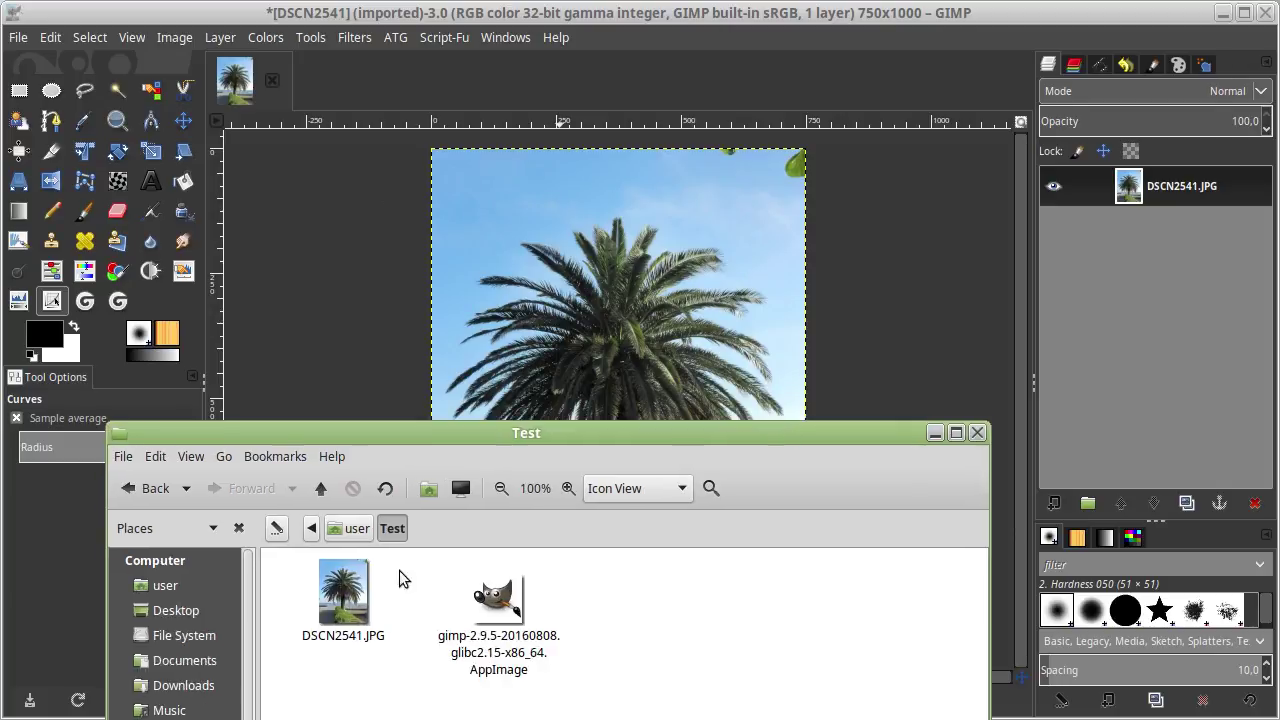
drag(343, 595, 141, 62)
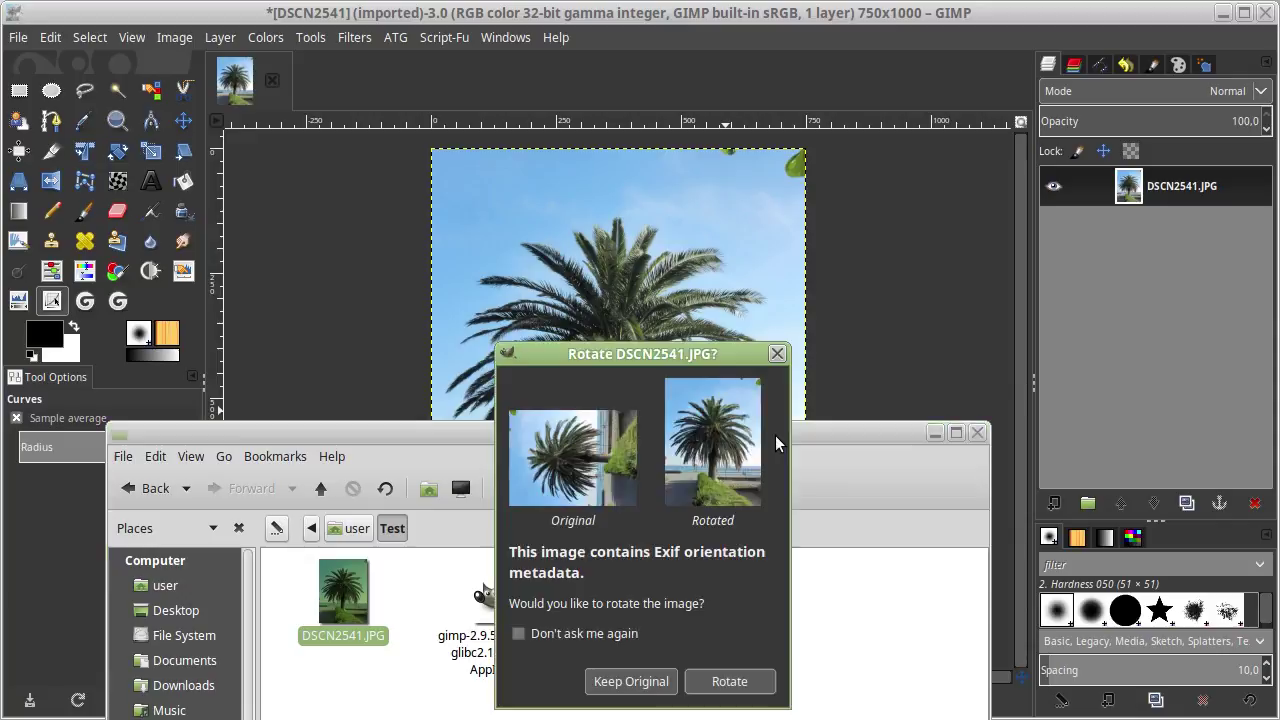
click(729, 681)
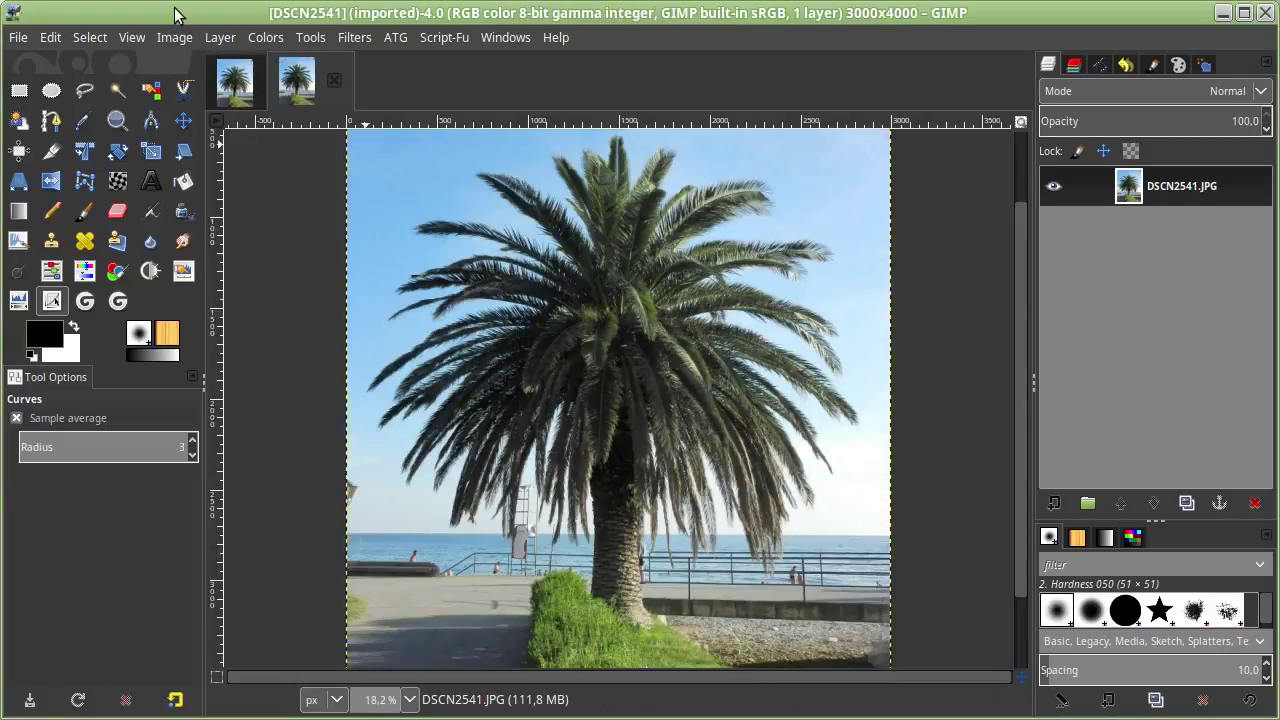
- Check the new image's precision and compare it with the scaled 32-bit image
click(170, 39)
mouse_move(203, 132)
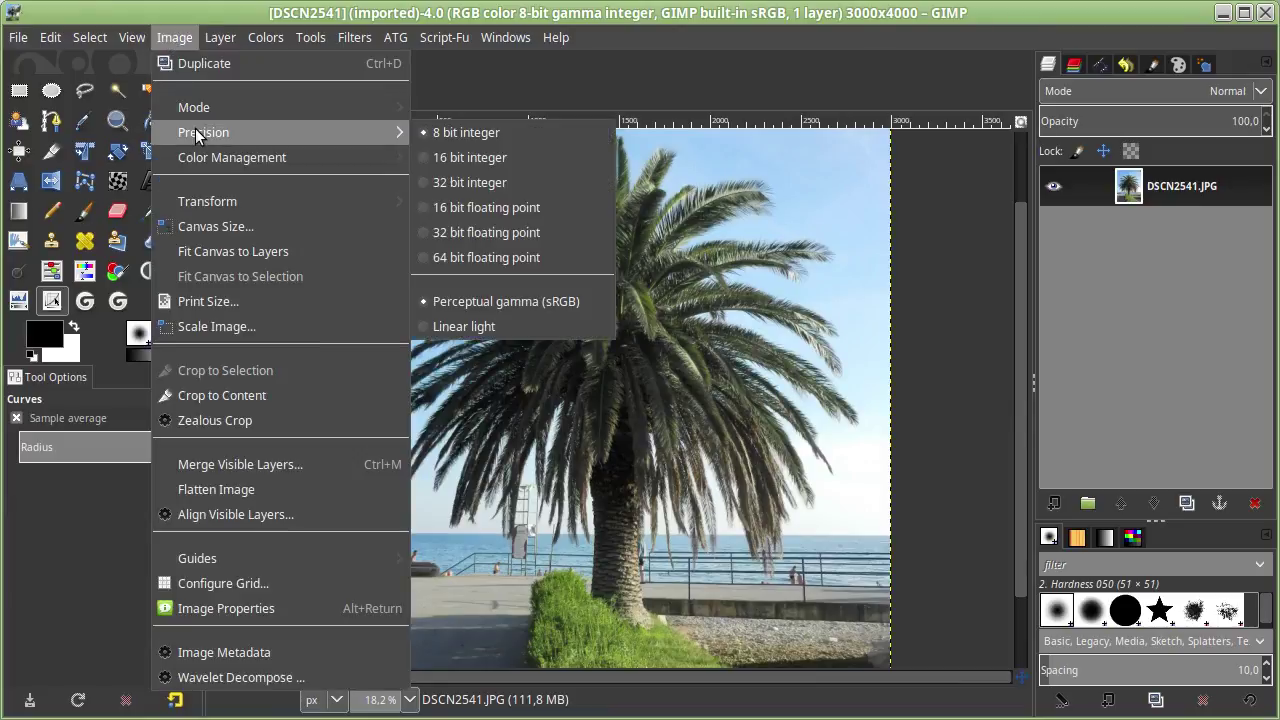
click(806, 46)
scroll(548, 342, up, 3)
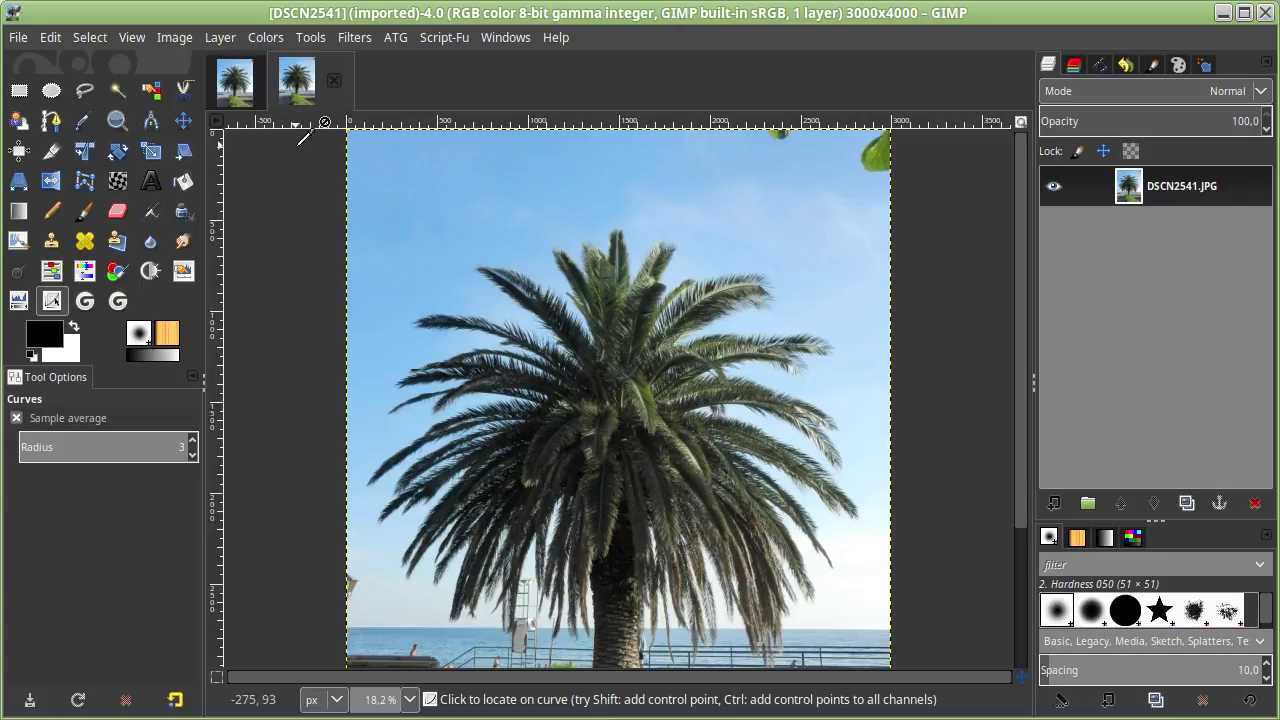
click(234, 90)
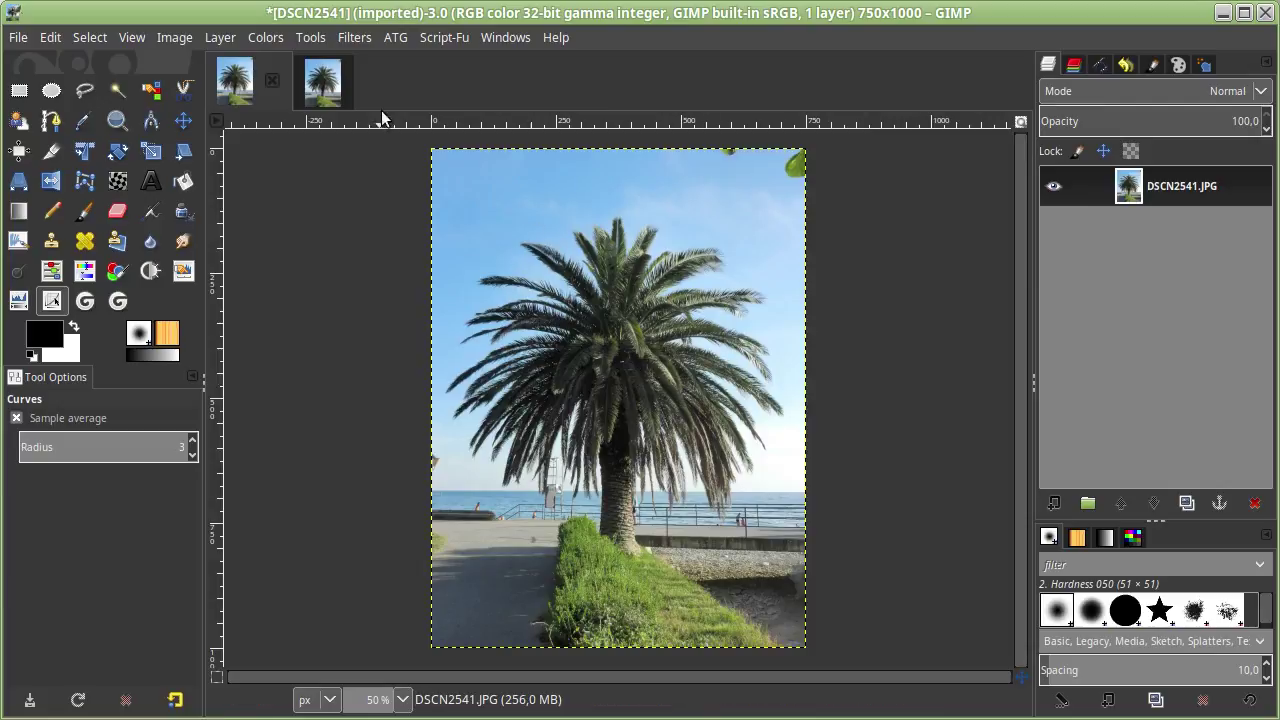
click(335, 93)
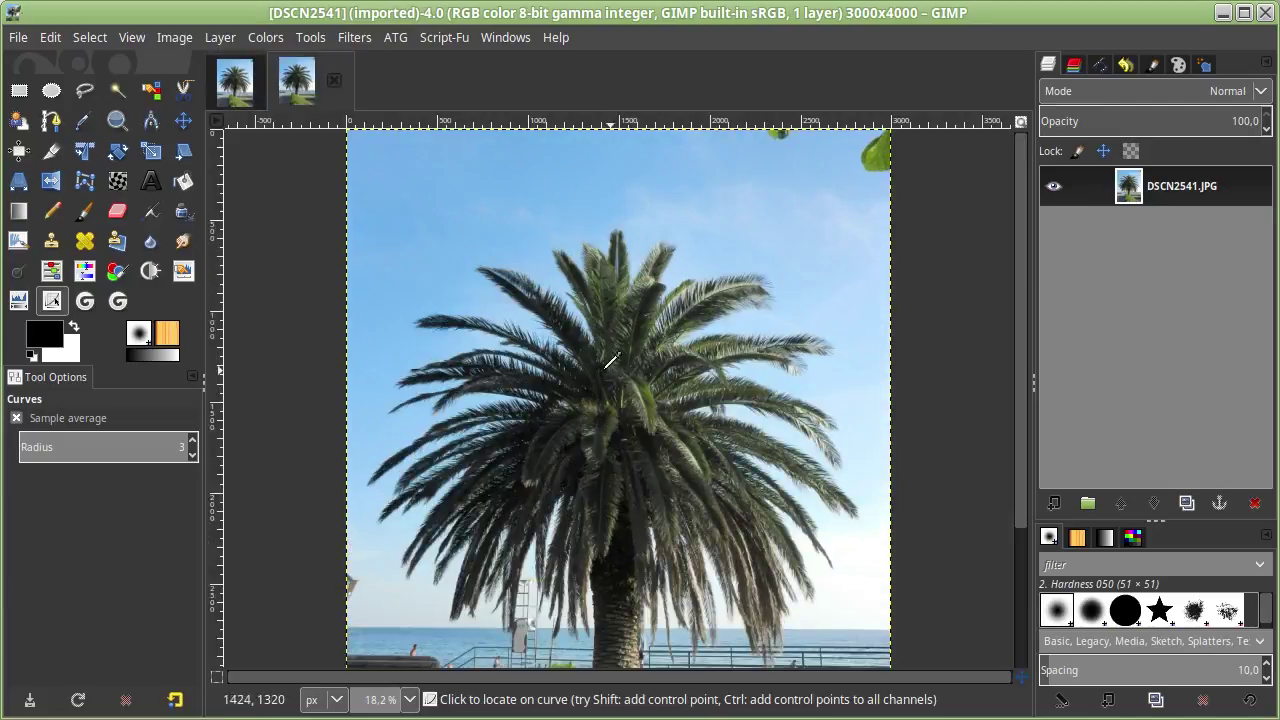
key(alt+1)
key(alt+2)
click(172, 37)
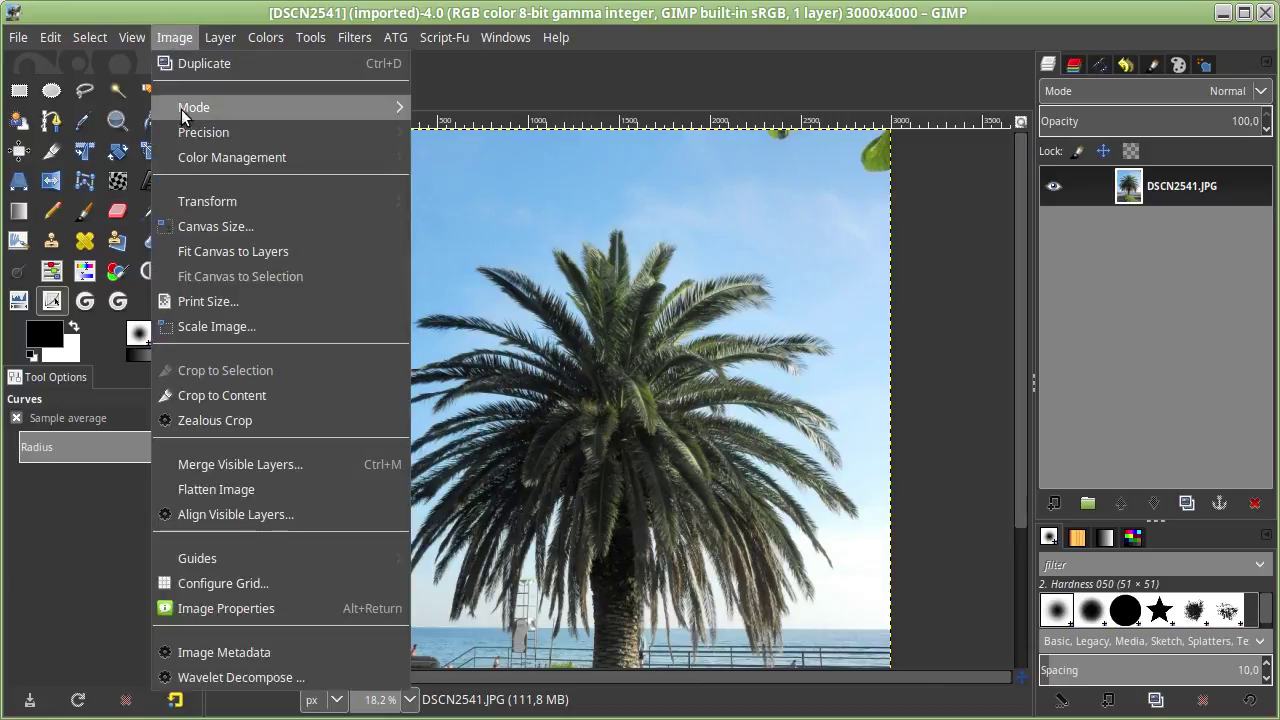
mouse_move(556, 37)
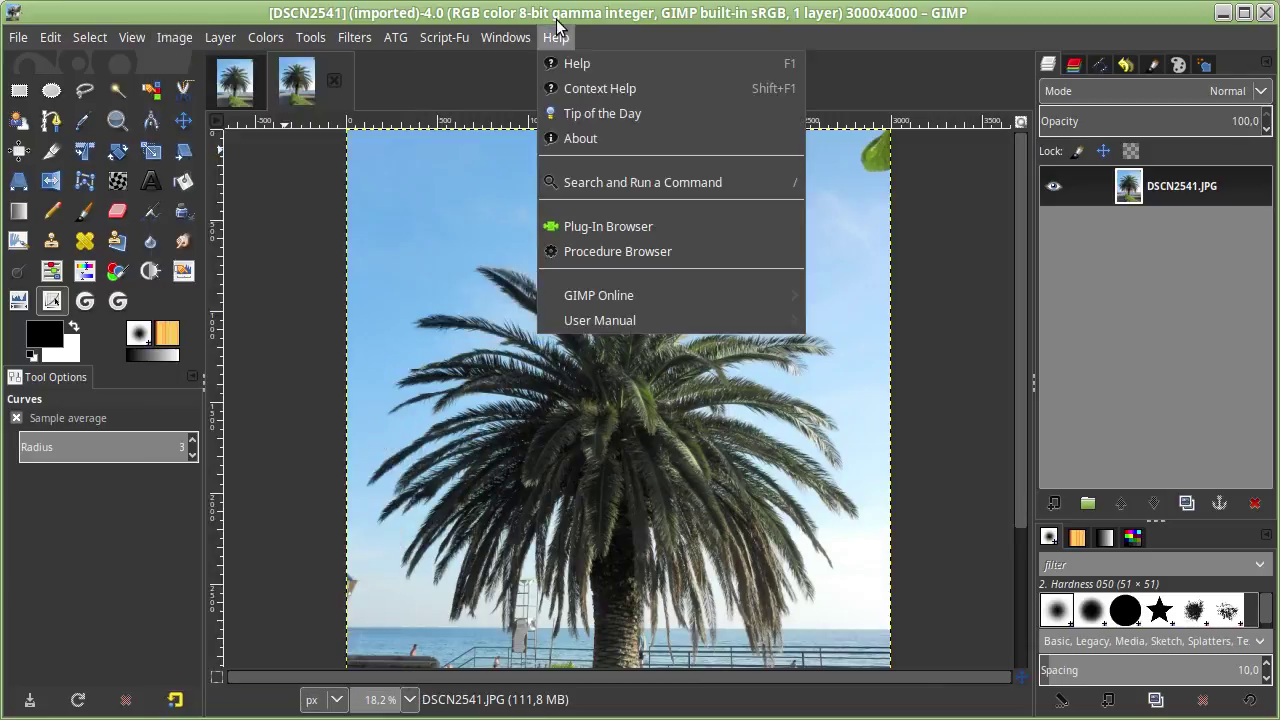
click(551, 12)
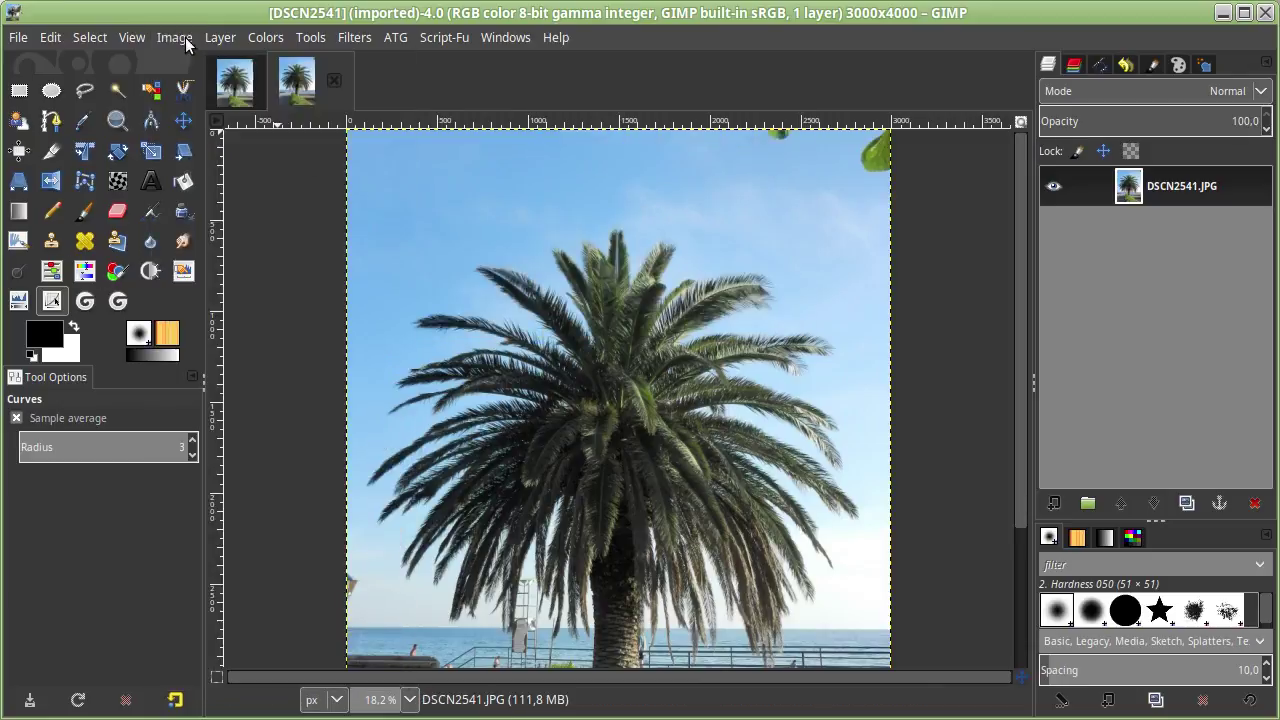
- Scale the 8-bit copy to 750×1000 pixels by setting height to 1000
click(185, 37)
click(241, 327)
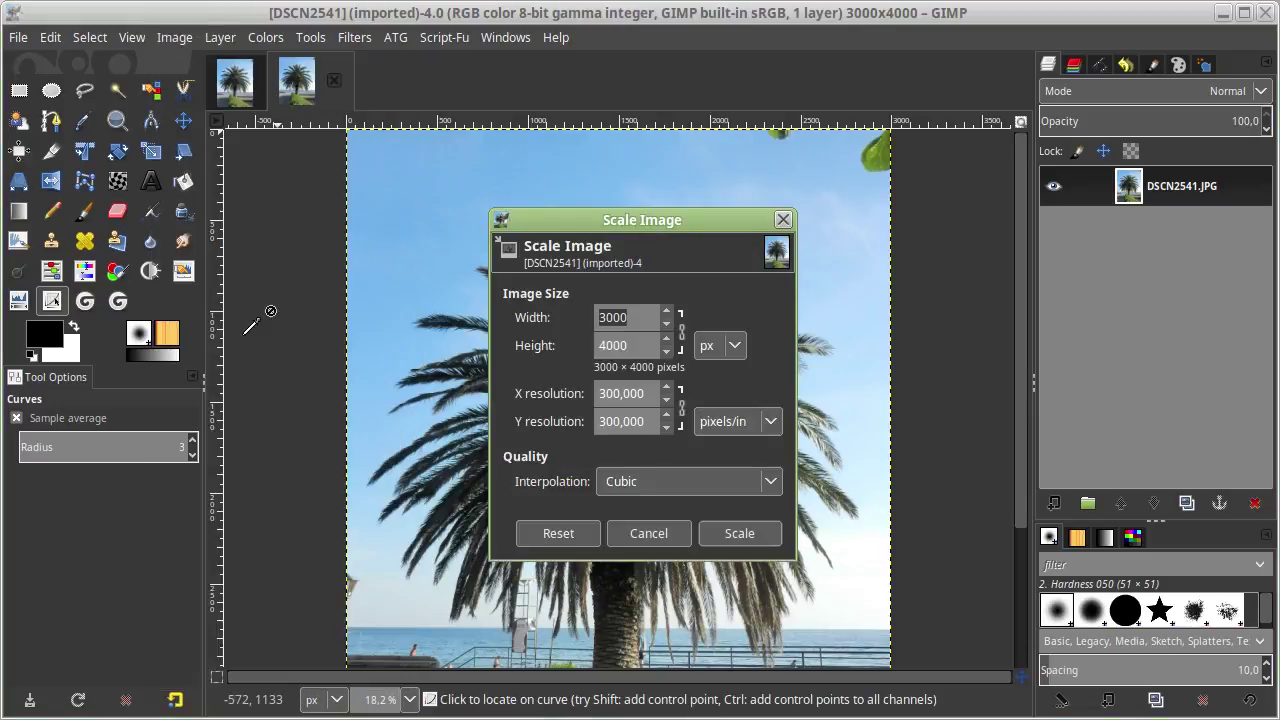
double_click(640, 345)
text(10)
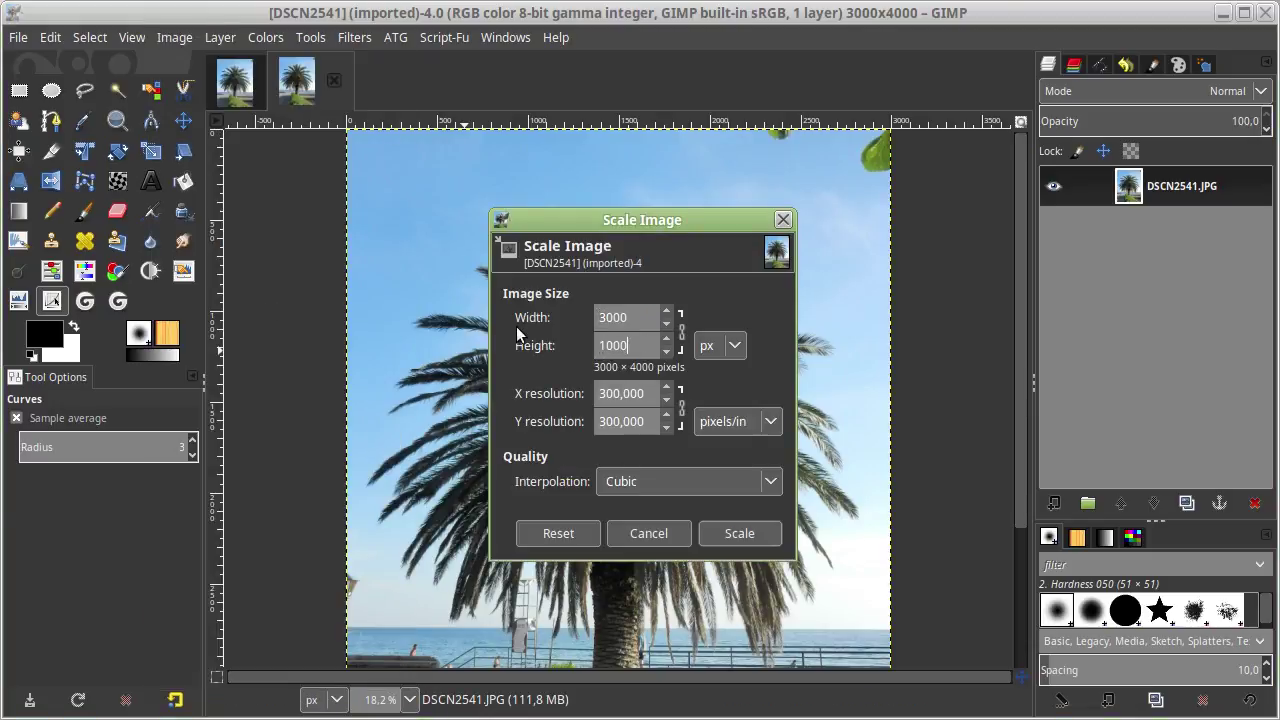
key(Tab)
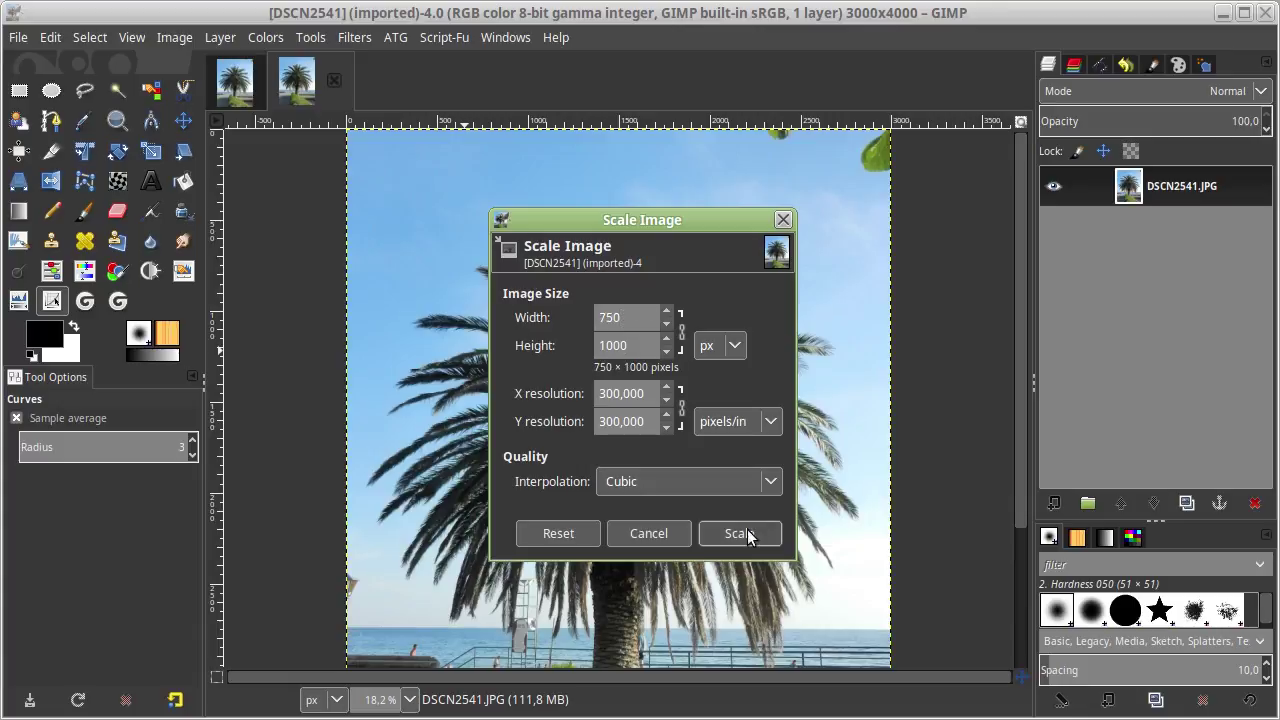
click(748, 533)
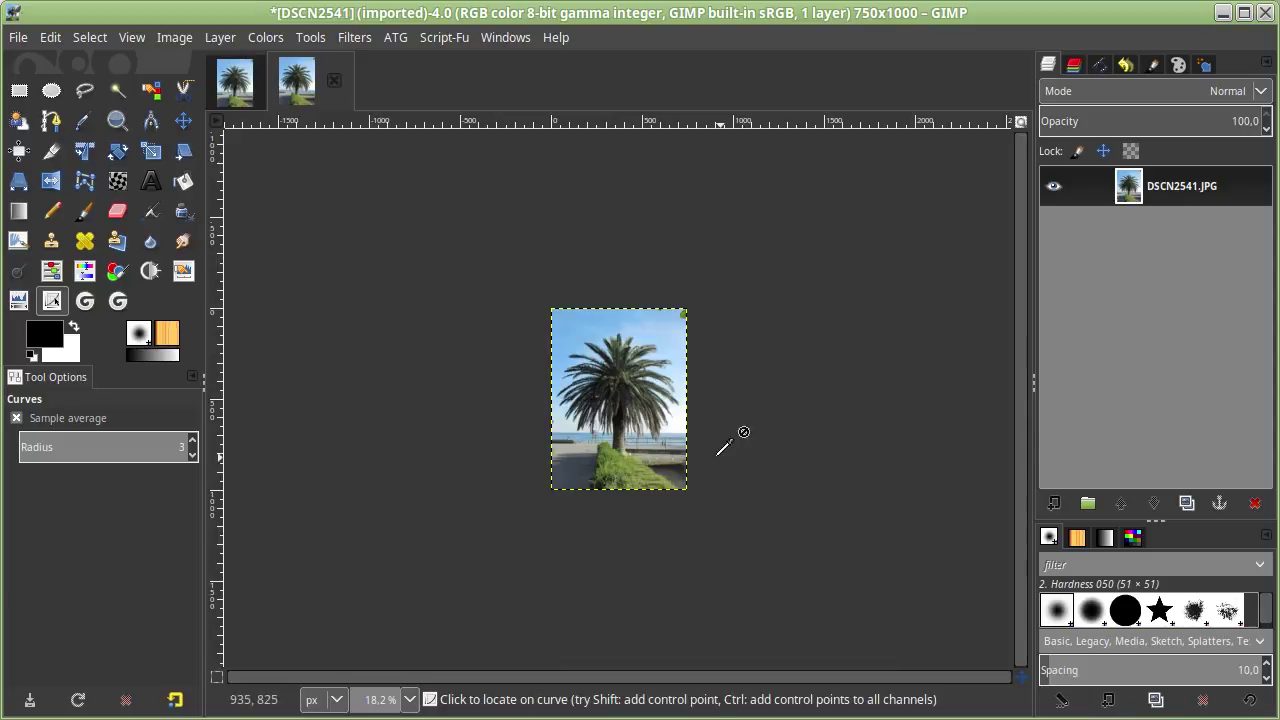
- Apply an S-shaped Curves contrast adjustment to the currently shown palm photo
scroll(535, 290, up, 3)
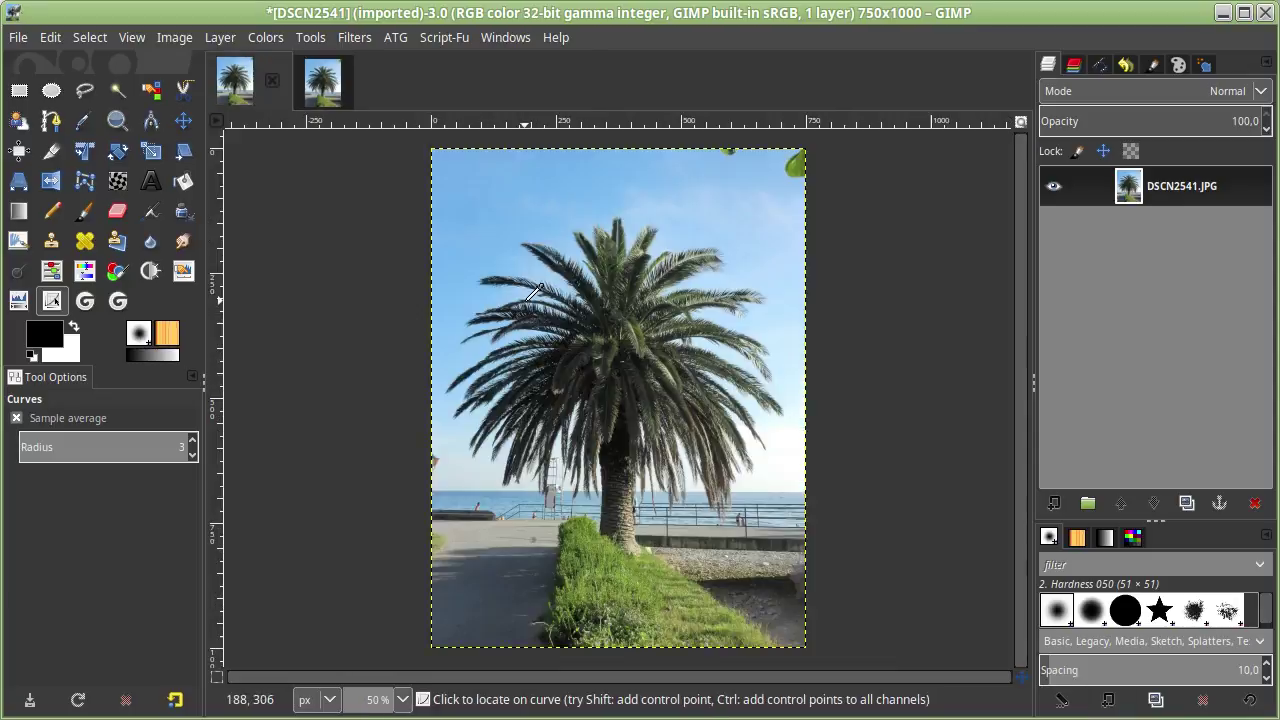
click(590, 318)
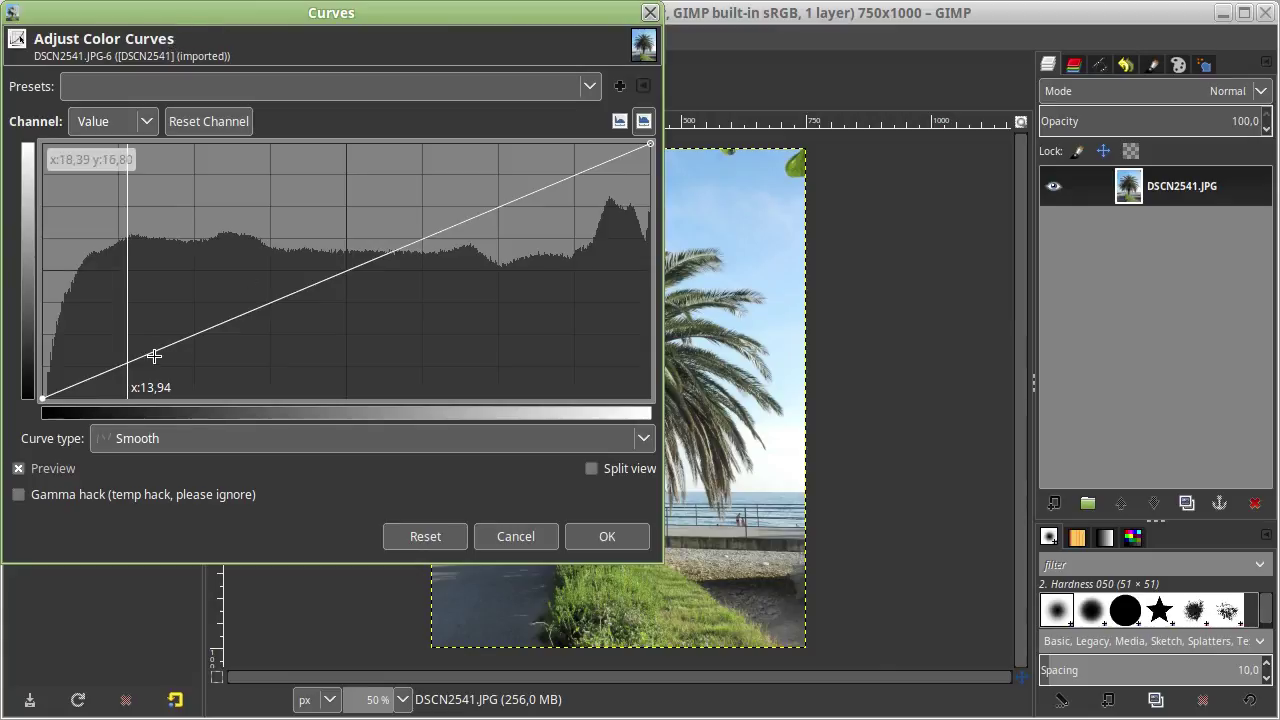
drag(154, 352, 176, 363)
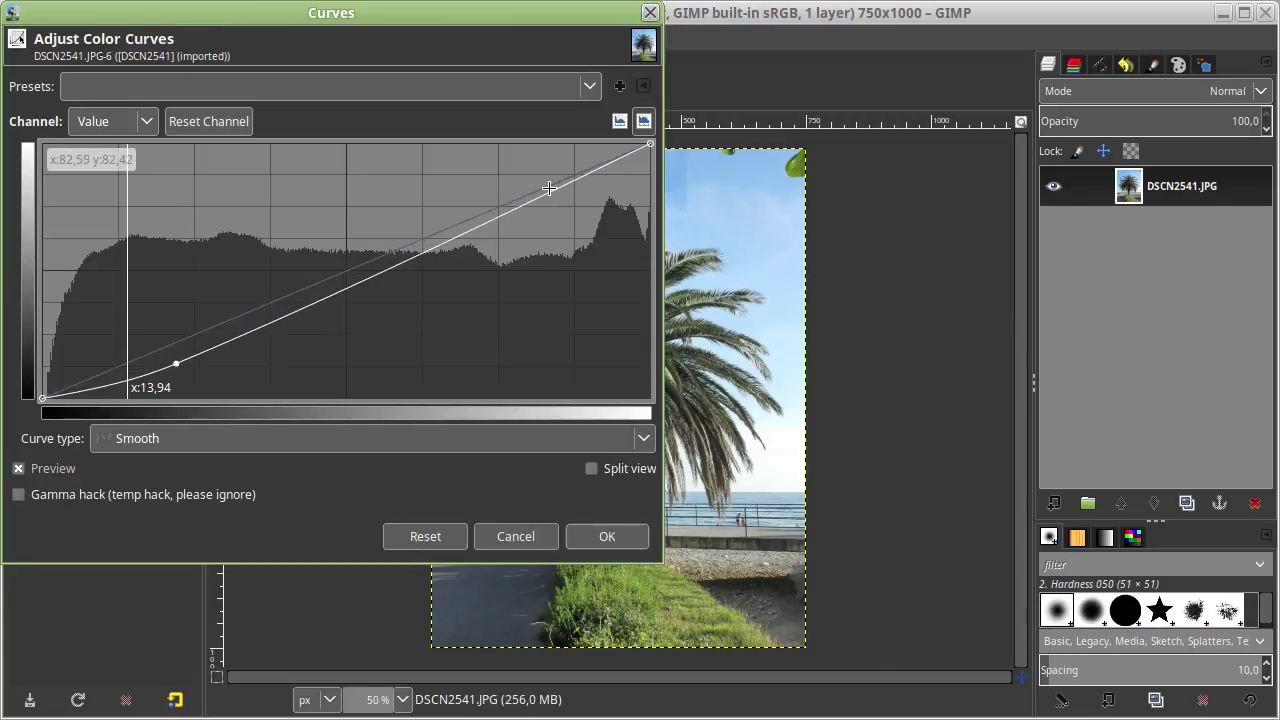
drag(527, 197, 519, 186)
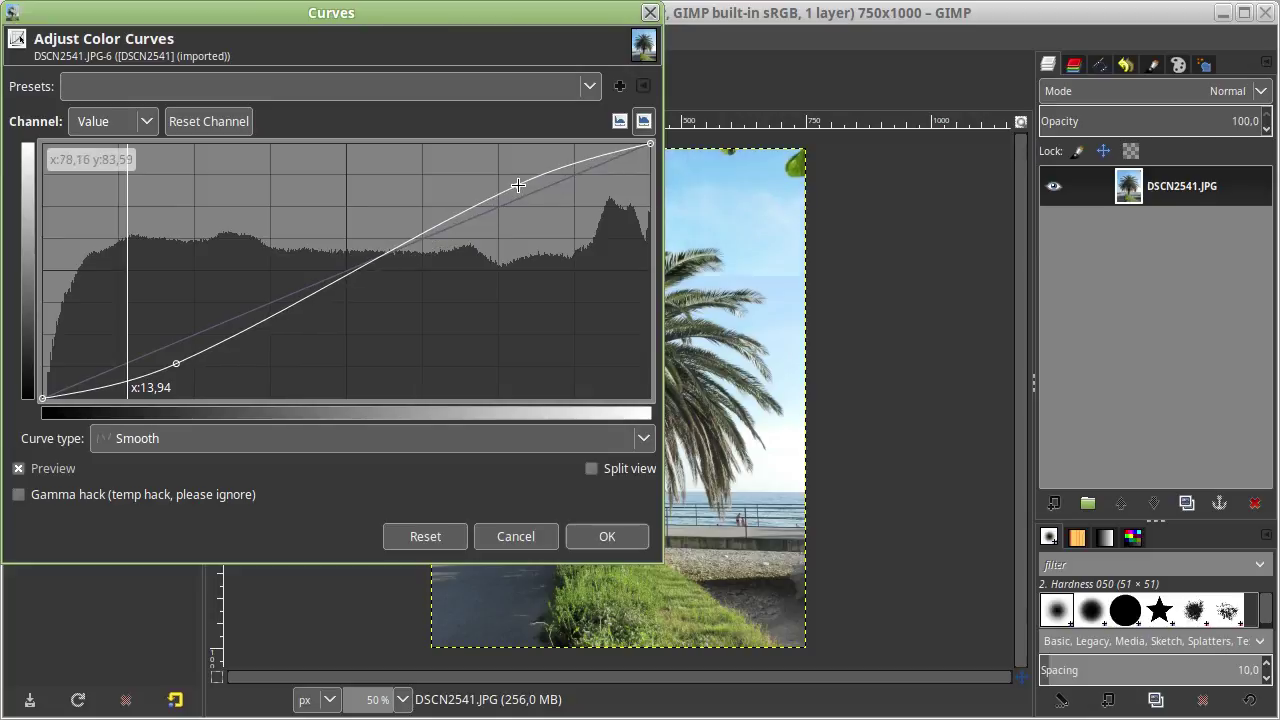
click(612, 536)
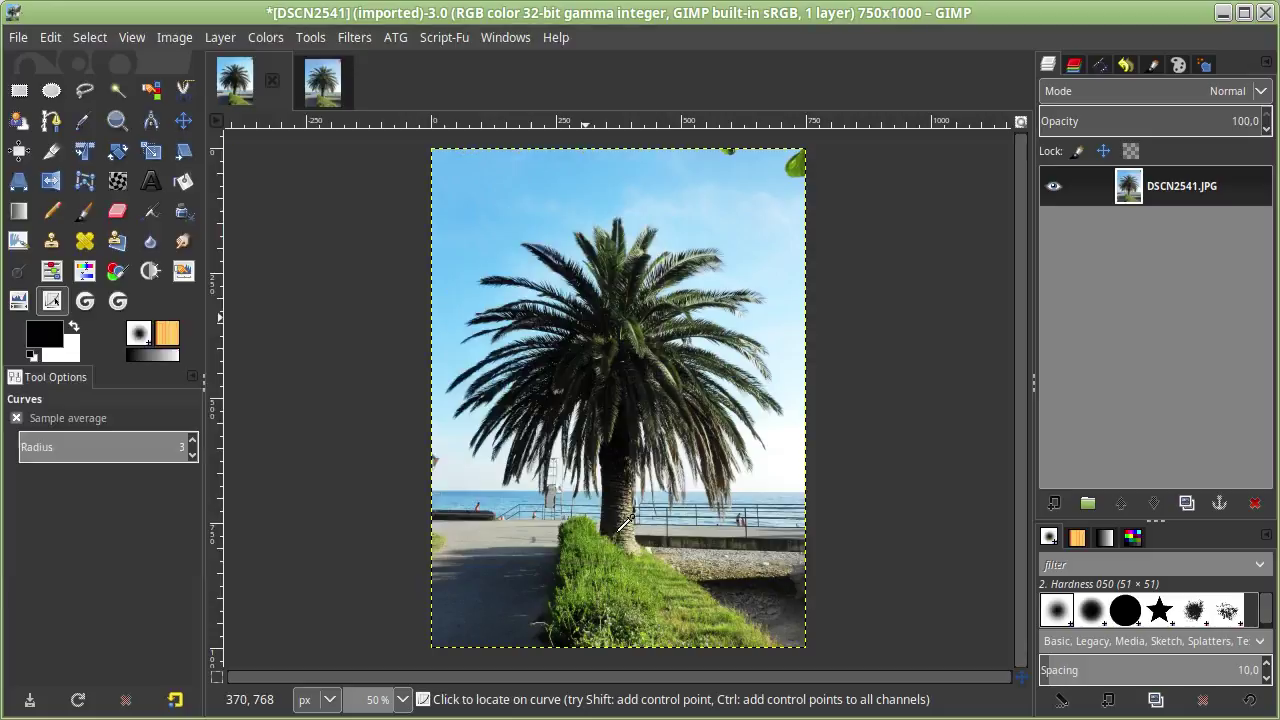
- On the 8-bit copy, bend the curve into an S-shape and apply it
click(318, 82)
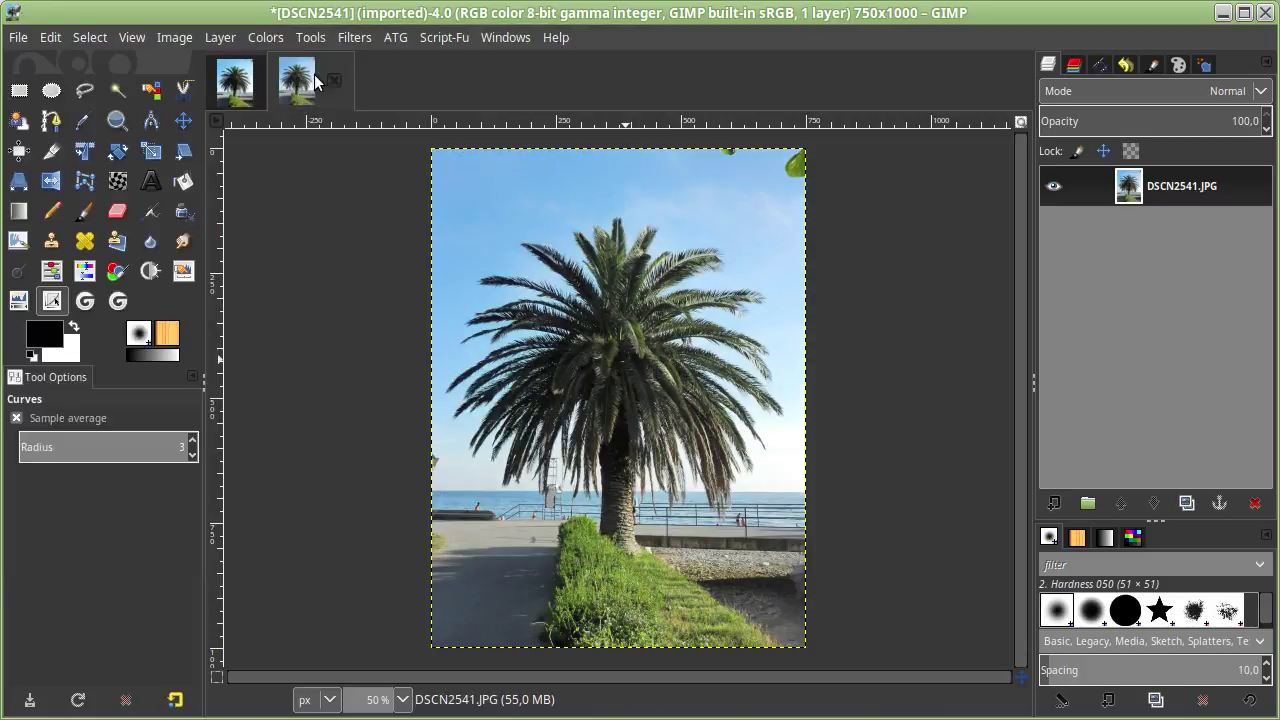
click(505, 368)
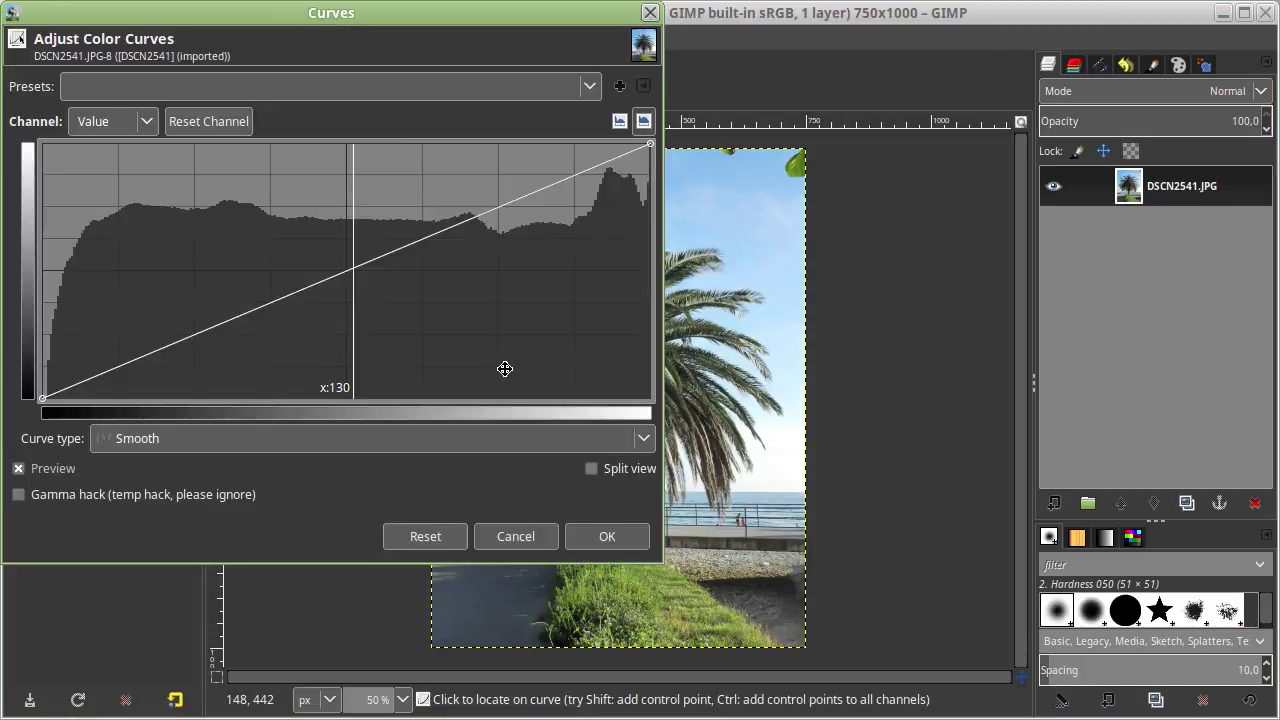
click(590, 86)
click(320, 91)
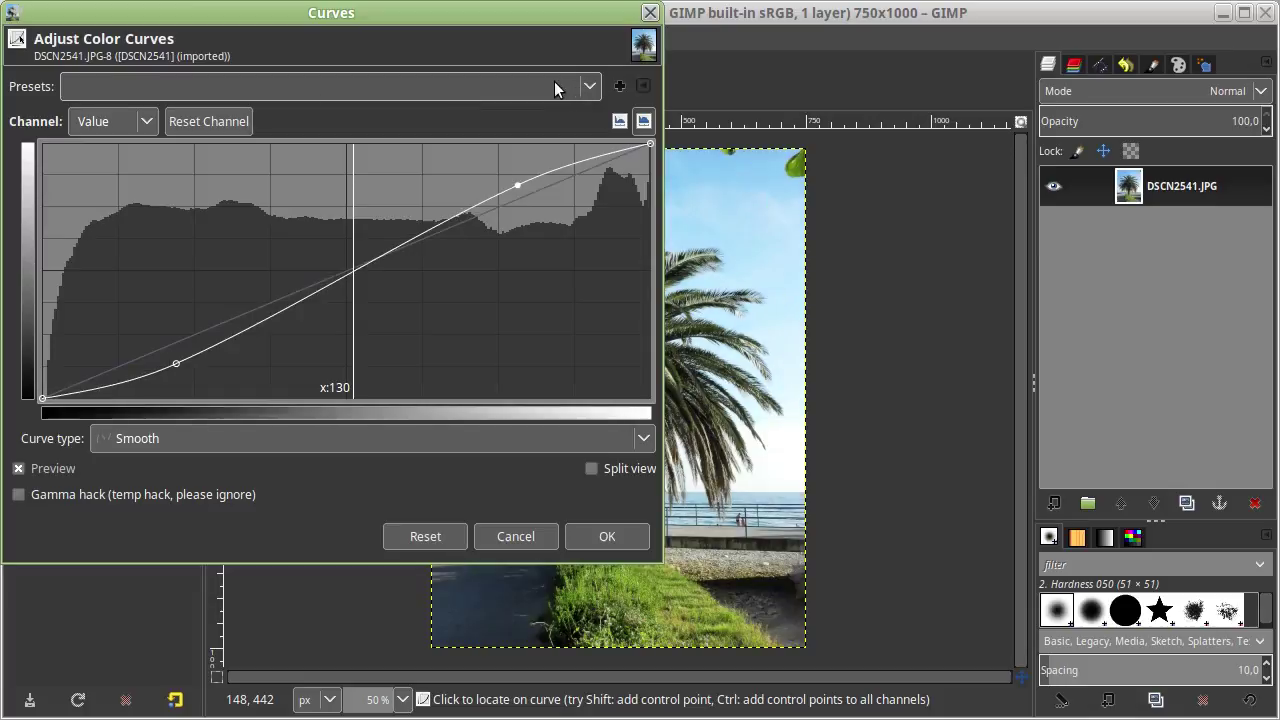
click(590, 86)
click(173, 87)
click(613, 534)
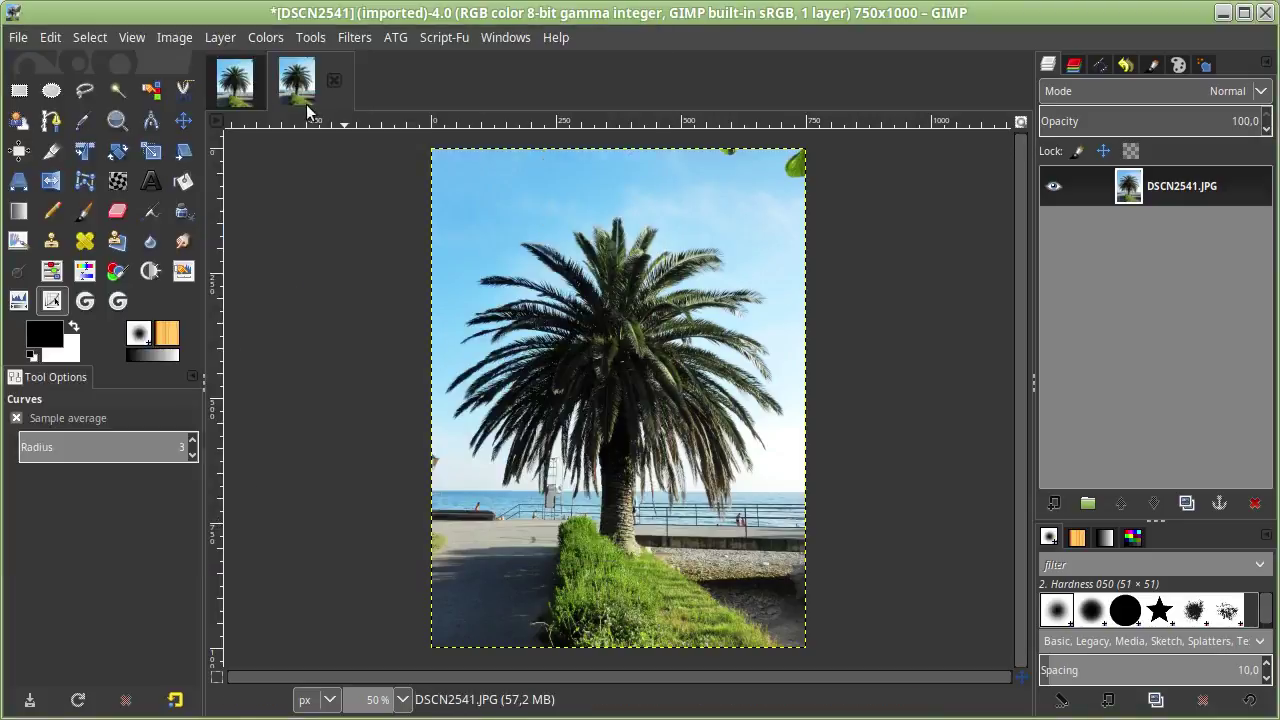
click(546, 423)
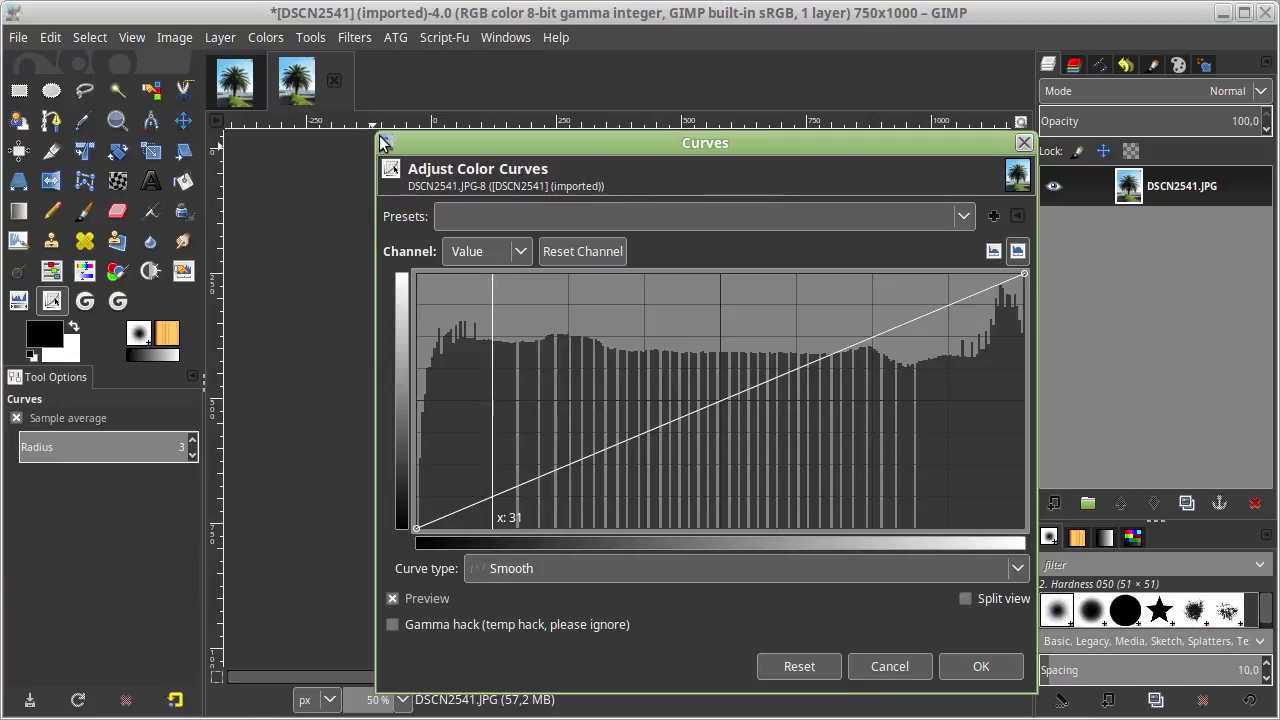
- Inspect the 8-bit histogram in an enlarged Curves dialog, then S-curve the 32-bit copy
mouse_move(384, 142)
mouse_down()
mouse_move(112, 14)
mouse_move(64, 14)
mouse_up()
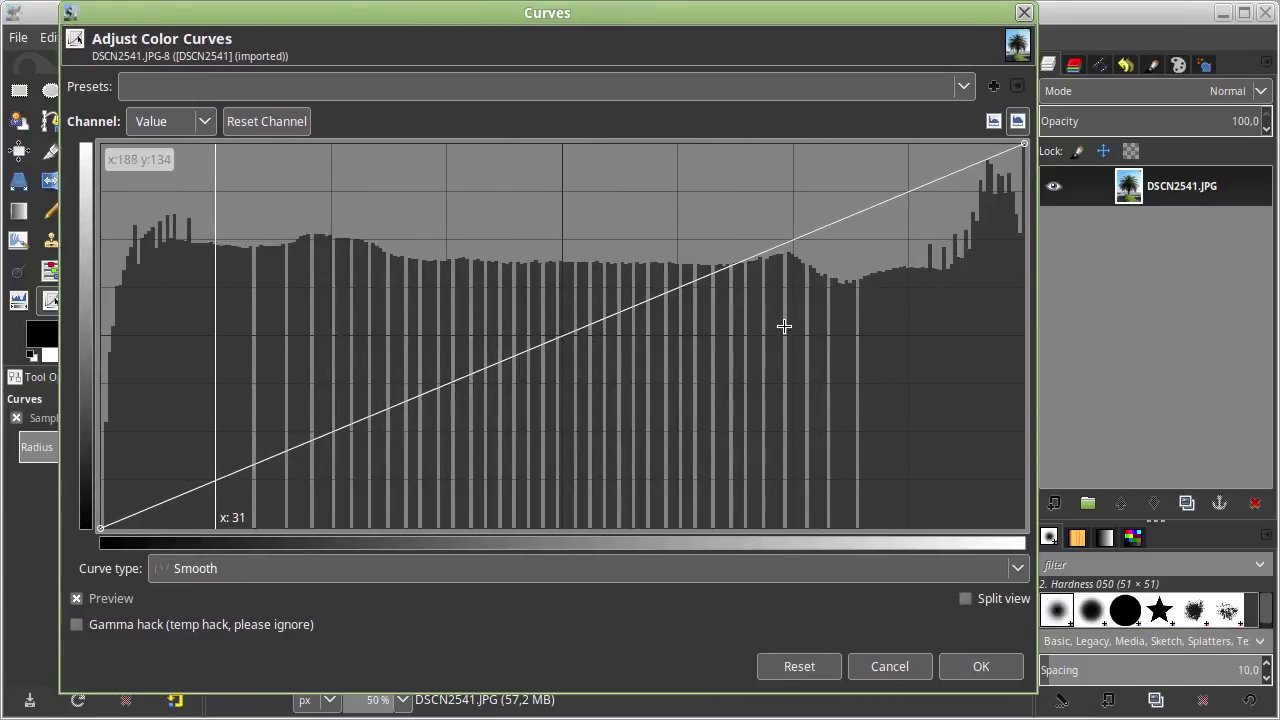
click(918, 669)
click(230, 82)
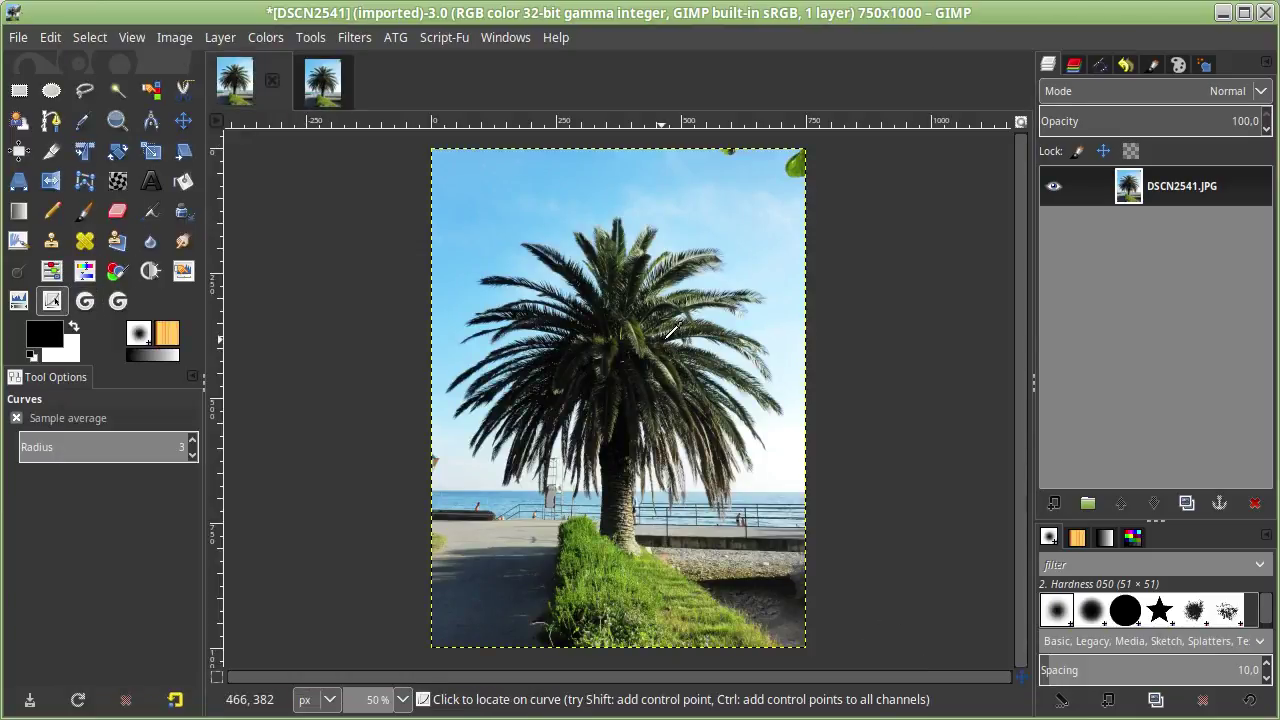
click(672, 333)
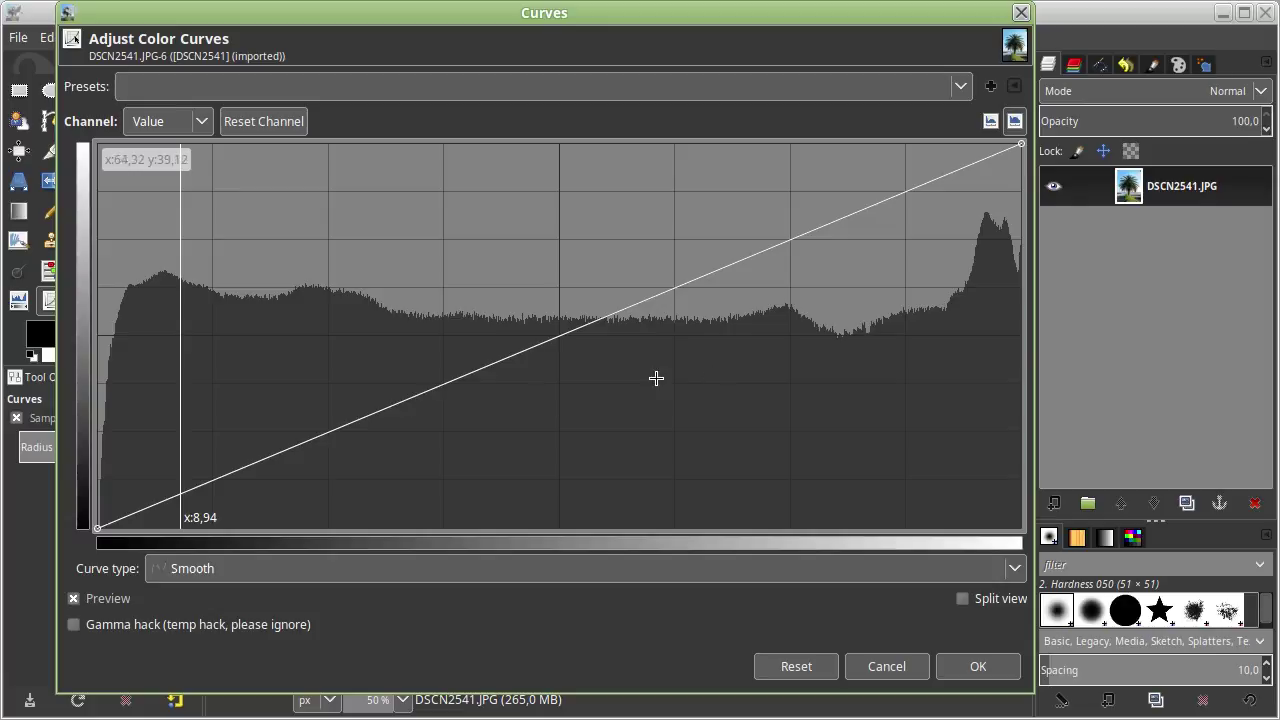
drag(284, 452, 354, 472)
drag(828, 236, 757, 199)
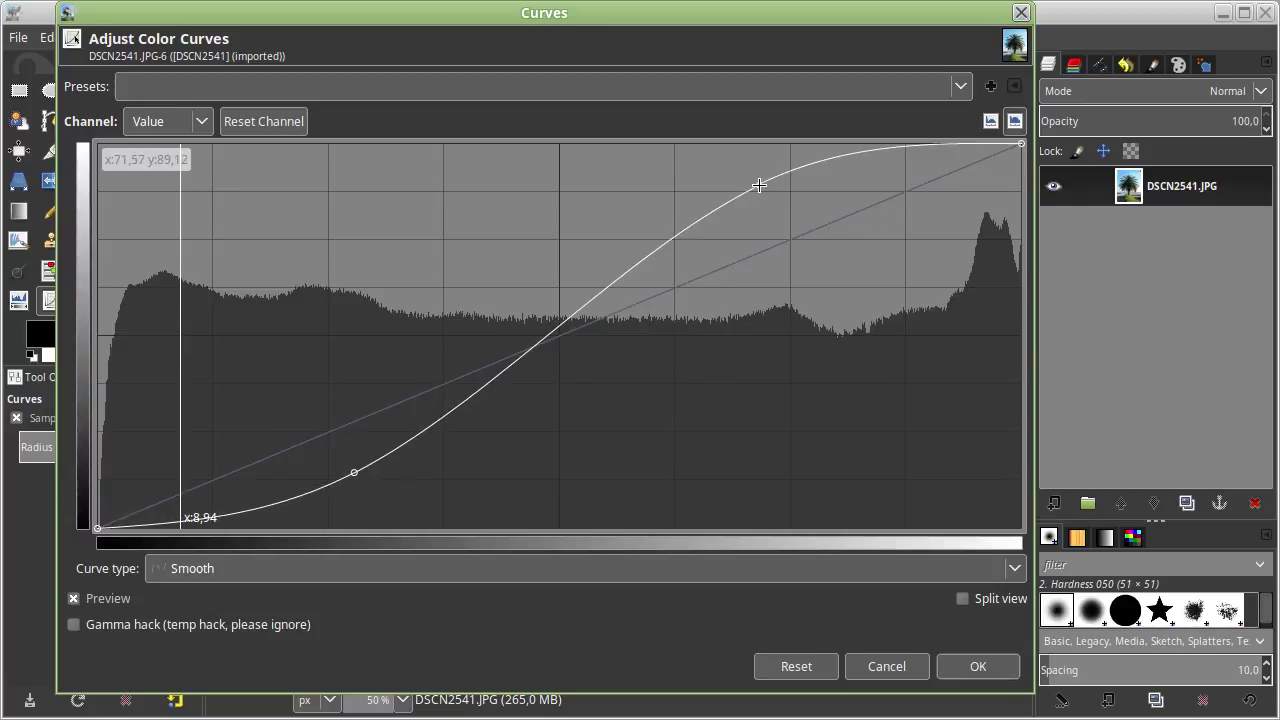
click(977, 667)
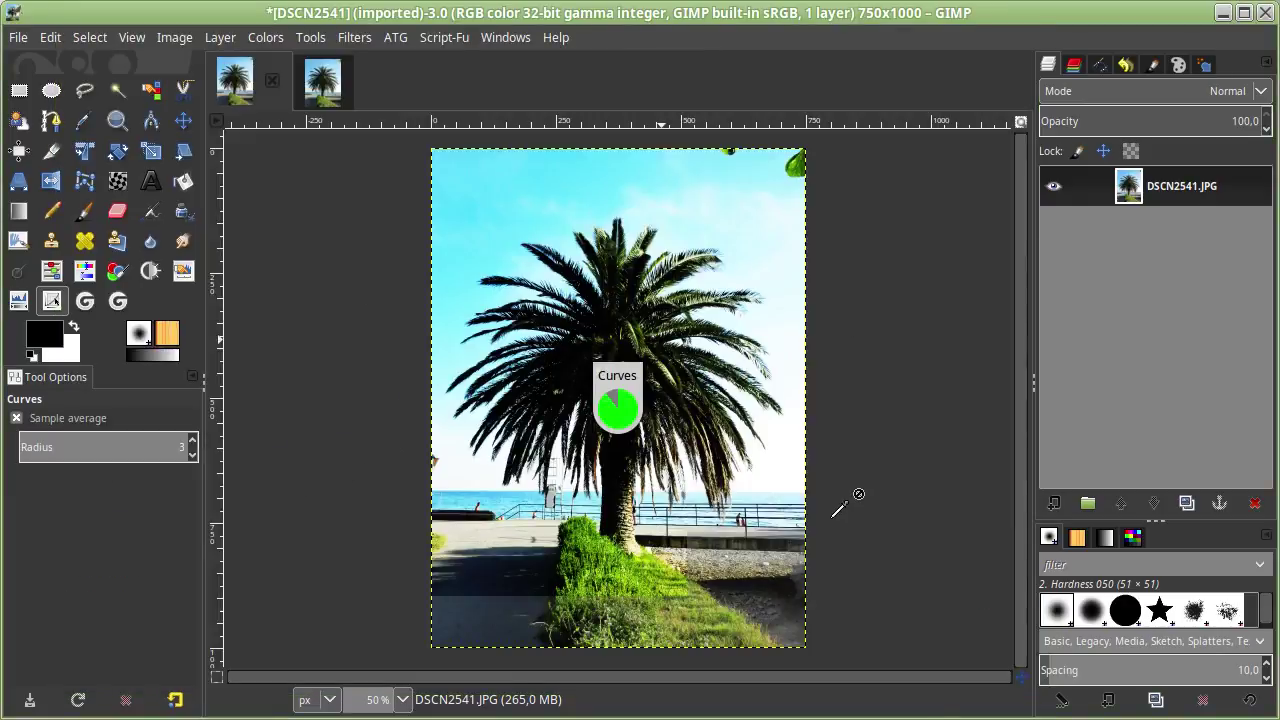
click(318, 82)
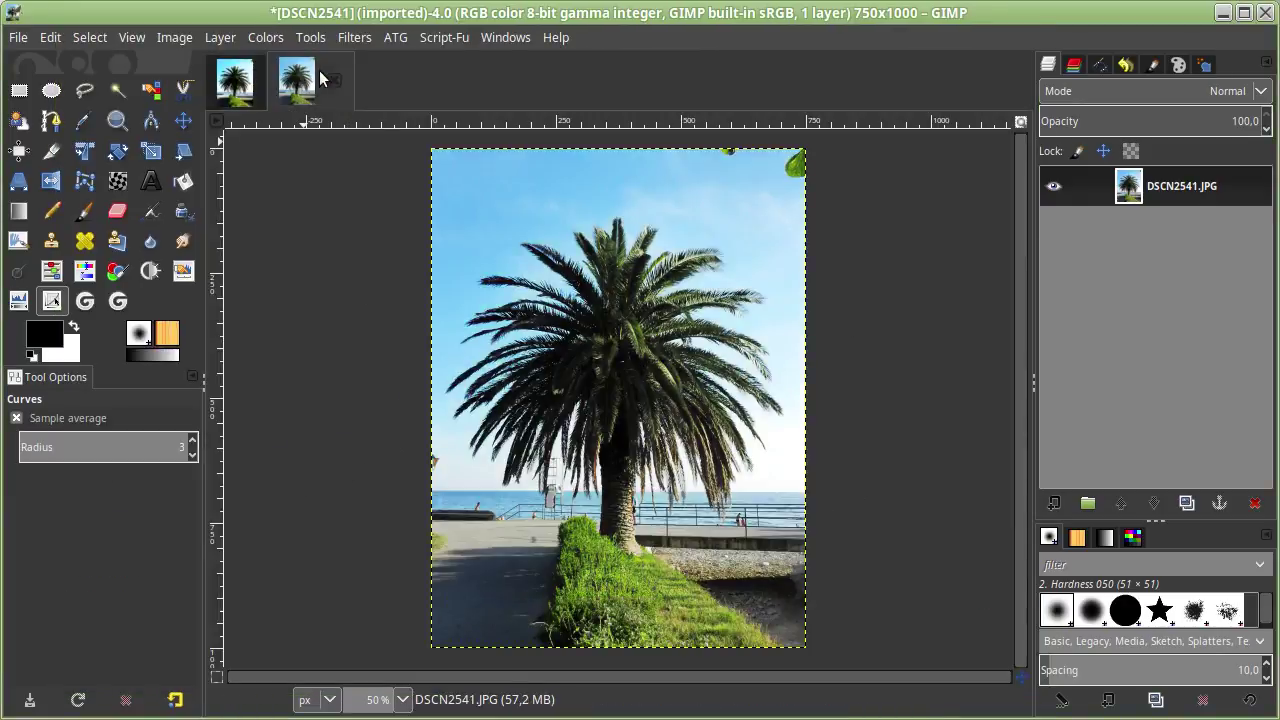
click(556, 350)
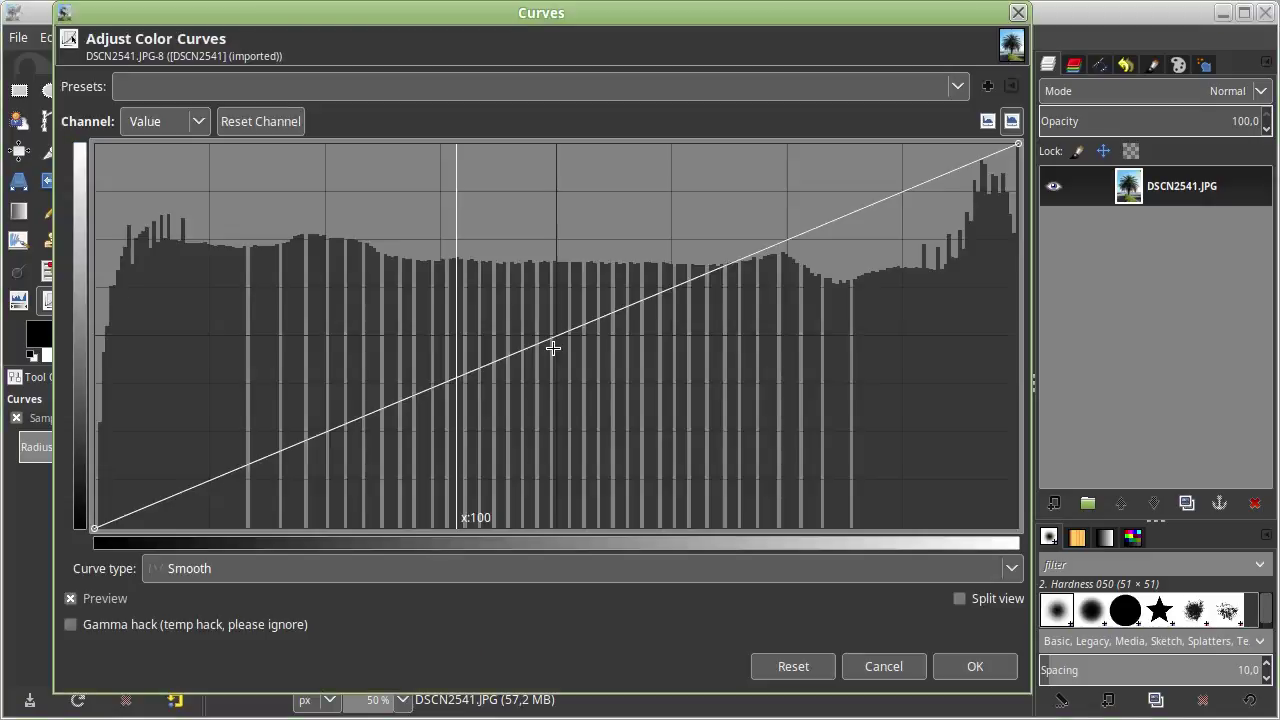
click(930, 88)
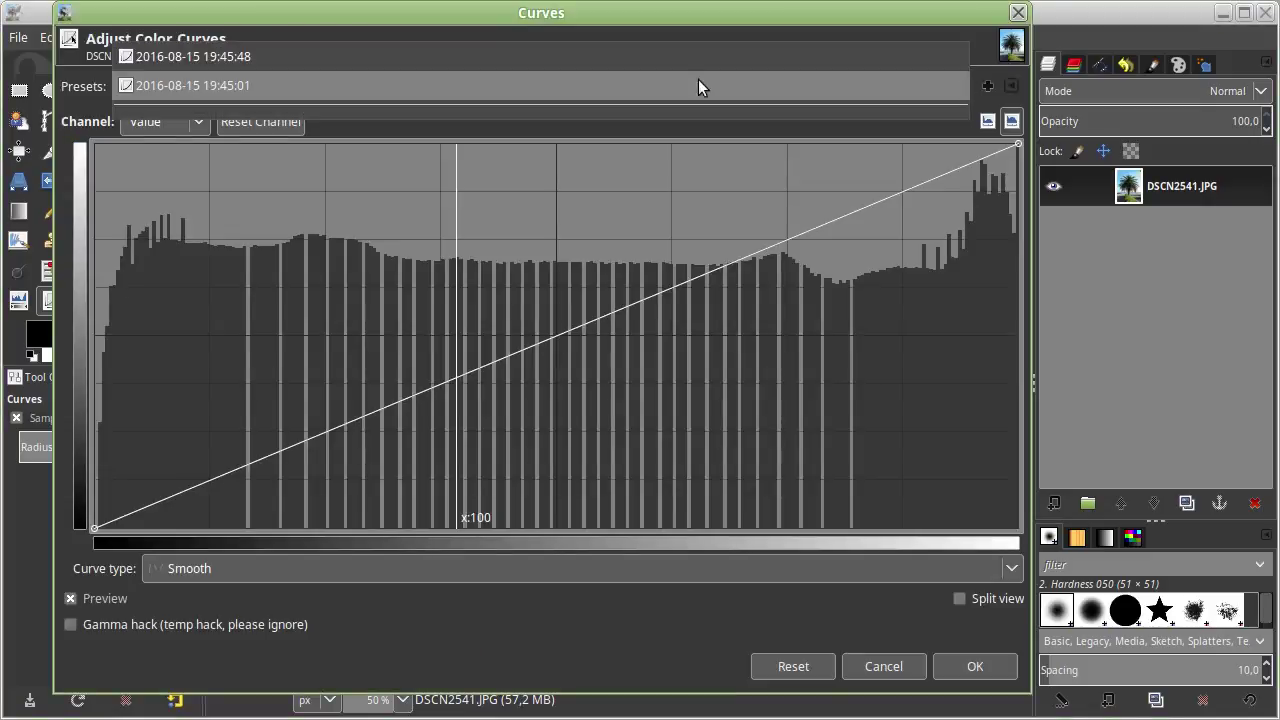
click(257, 56)
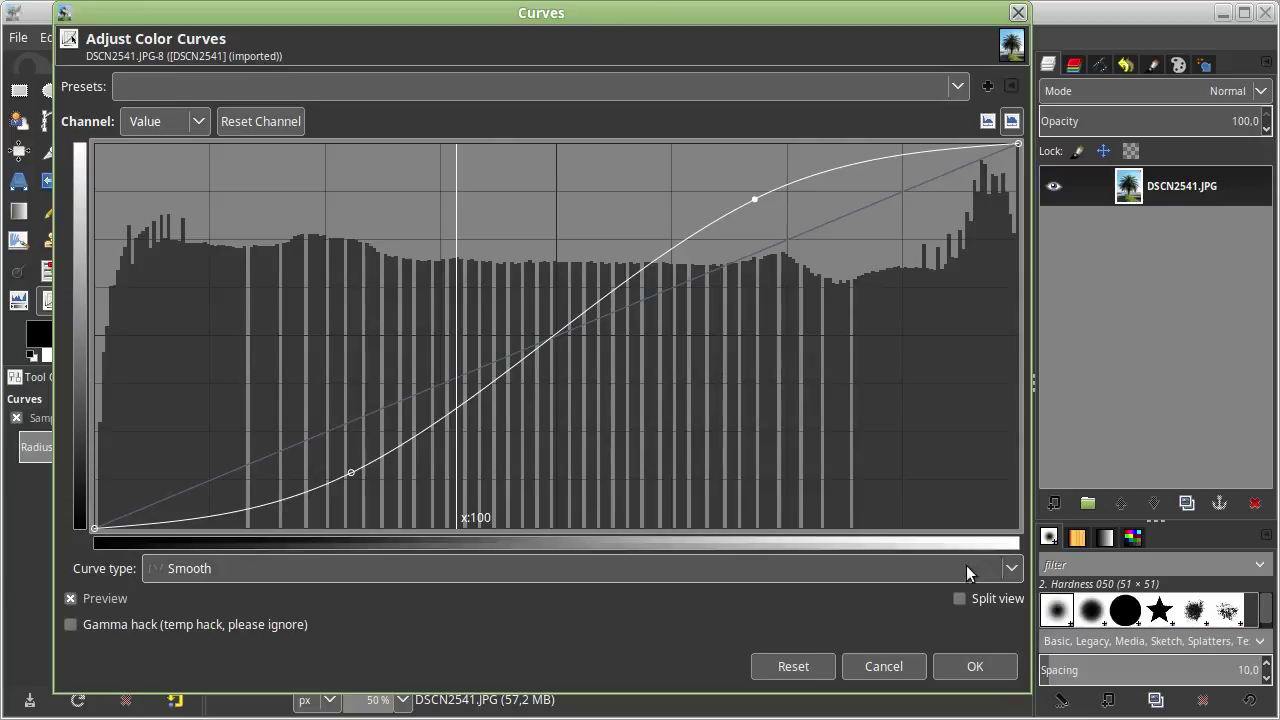
click(975, 666)
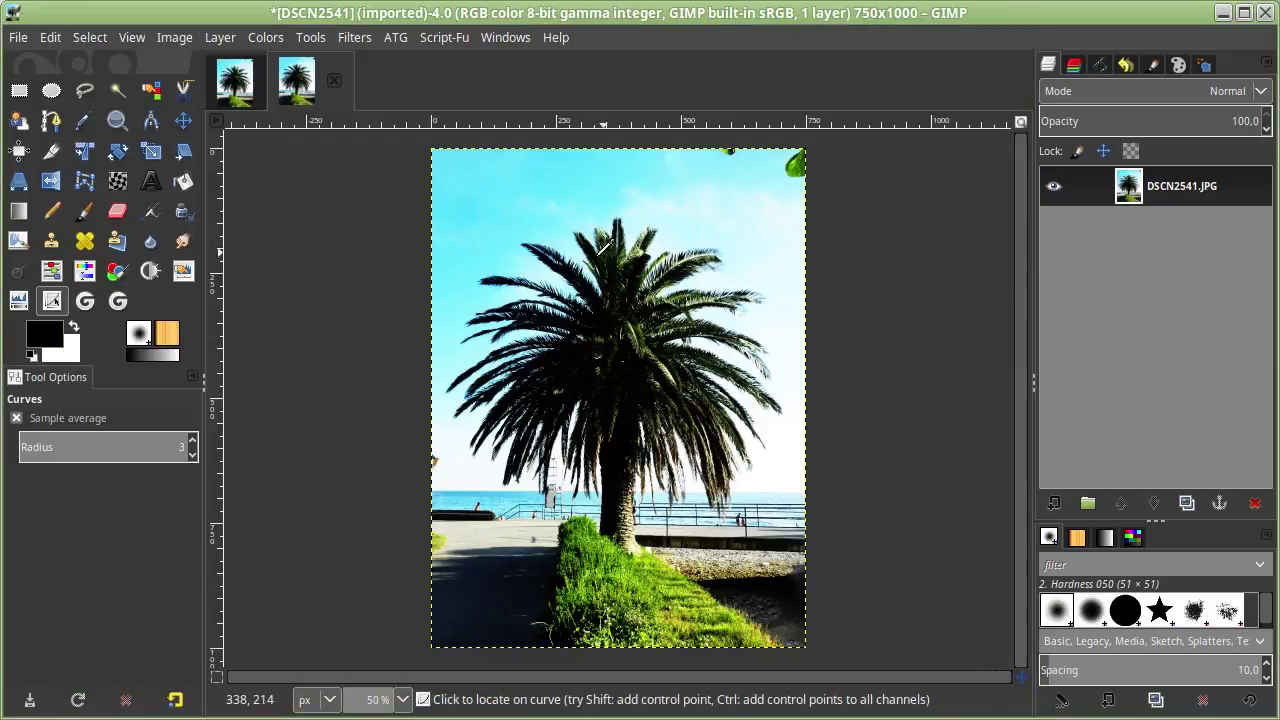
click(596, 270)
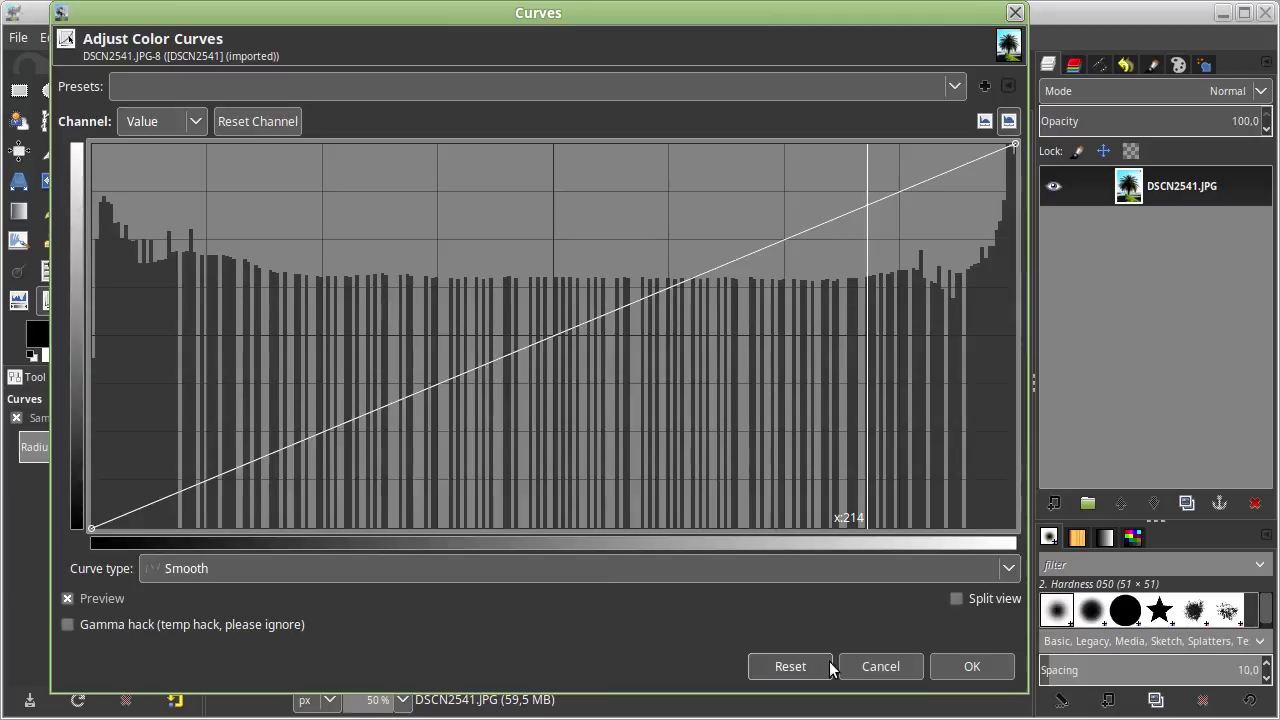
click(890, 666)
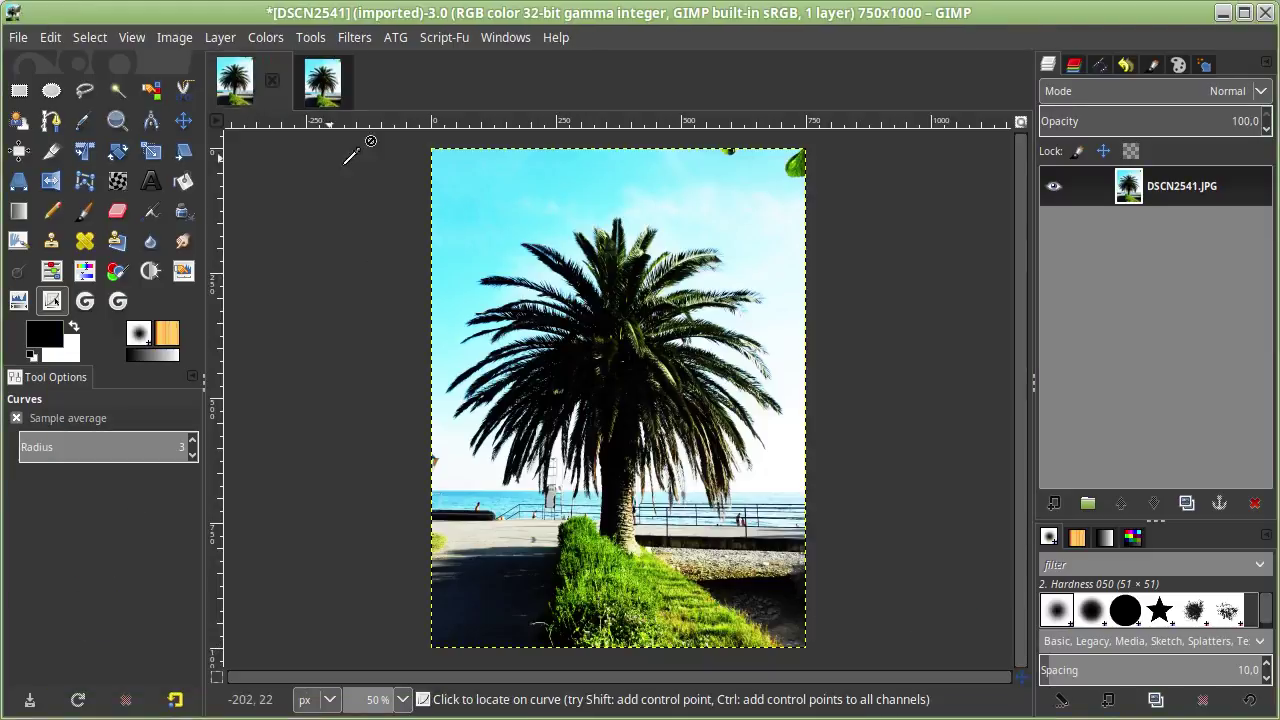
- Apply the same saved S-curve preset to the 32-bit copy
click(590, 348)
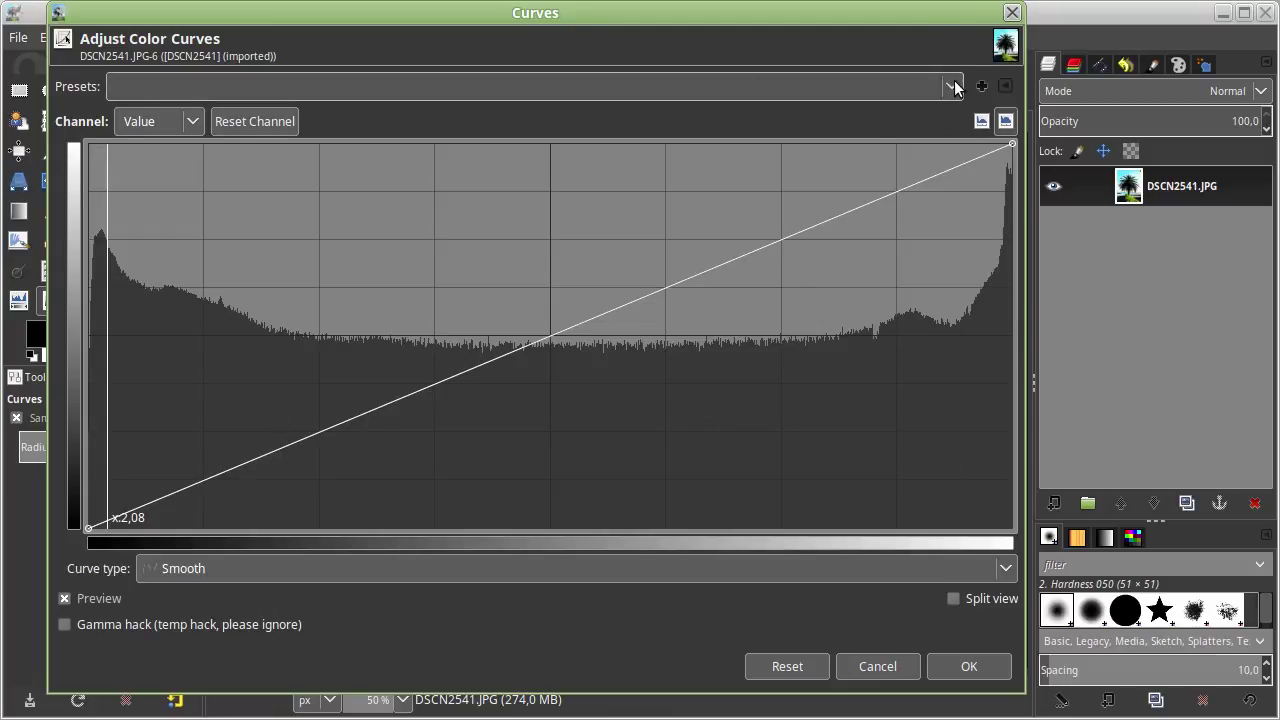
click(433, 88)
click(293, 86)
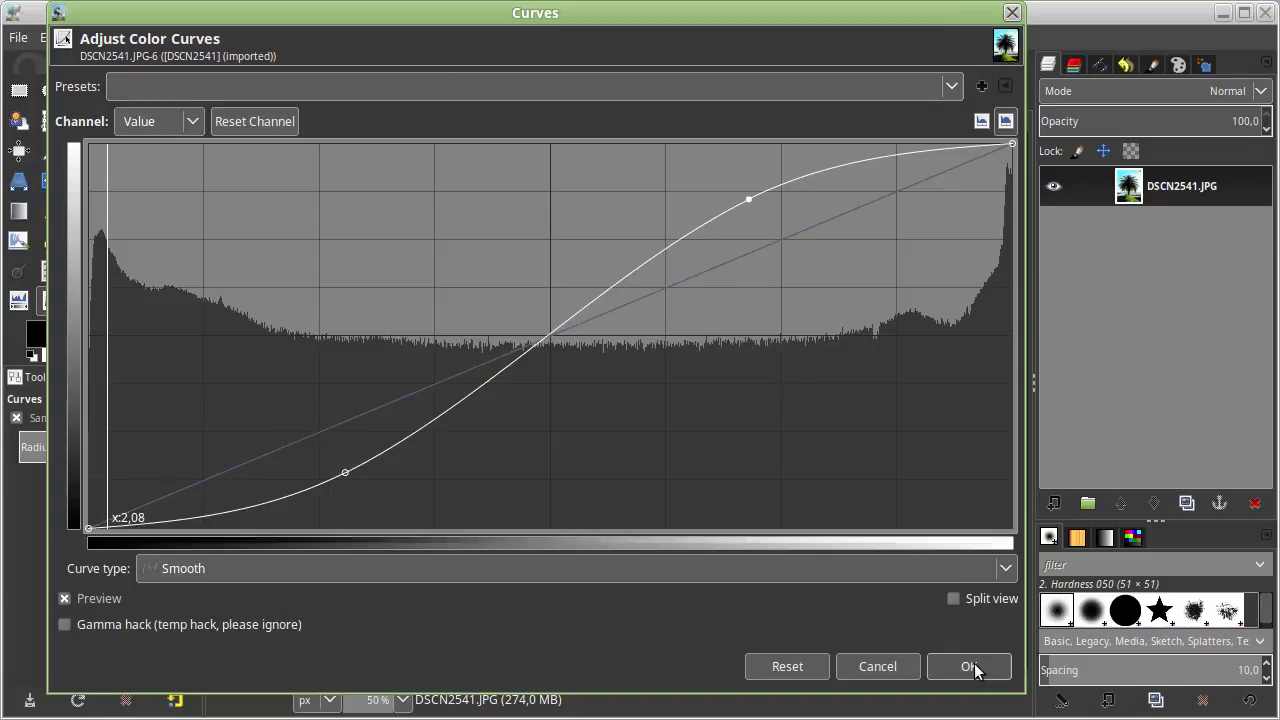
click(971, 666)
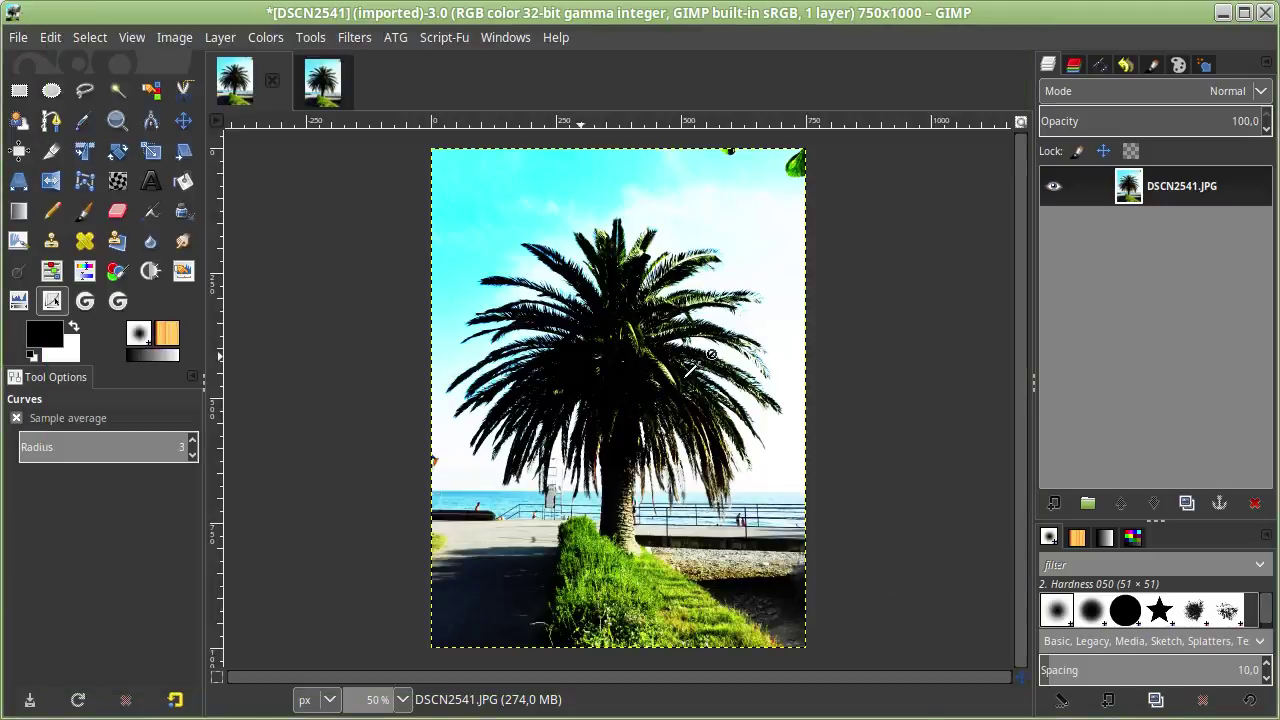
- Stack the preset again on the 8-bit copy and compare both copies' histograms in Curves
click(318, 88)
click(556, 322)
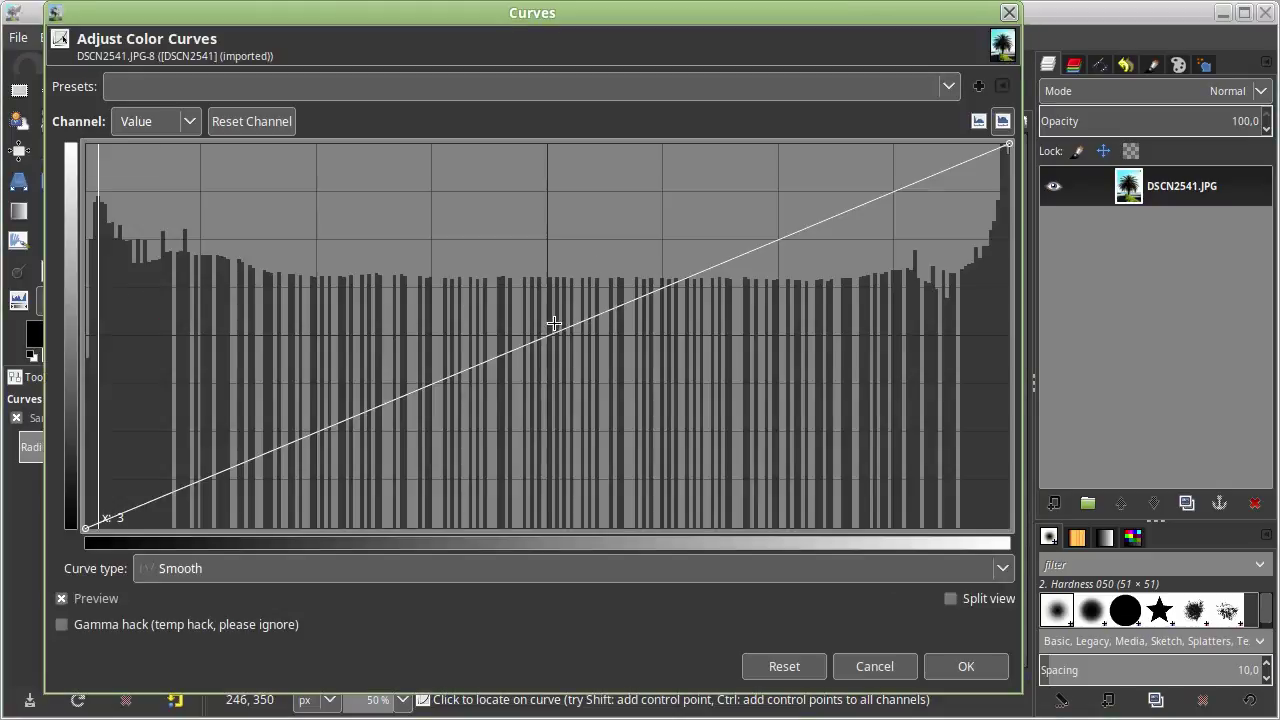
click(945, 89)
click(270, 94)
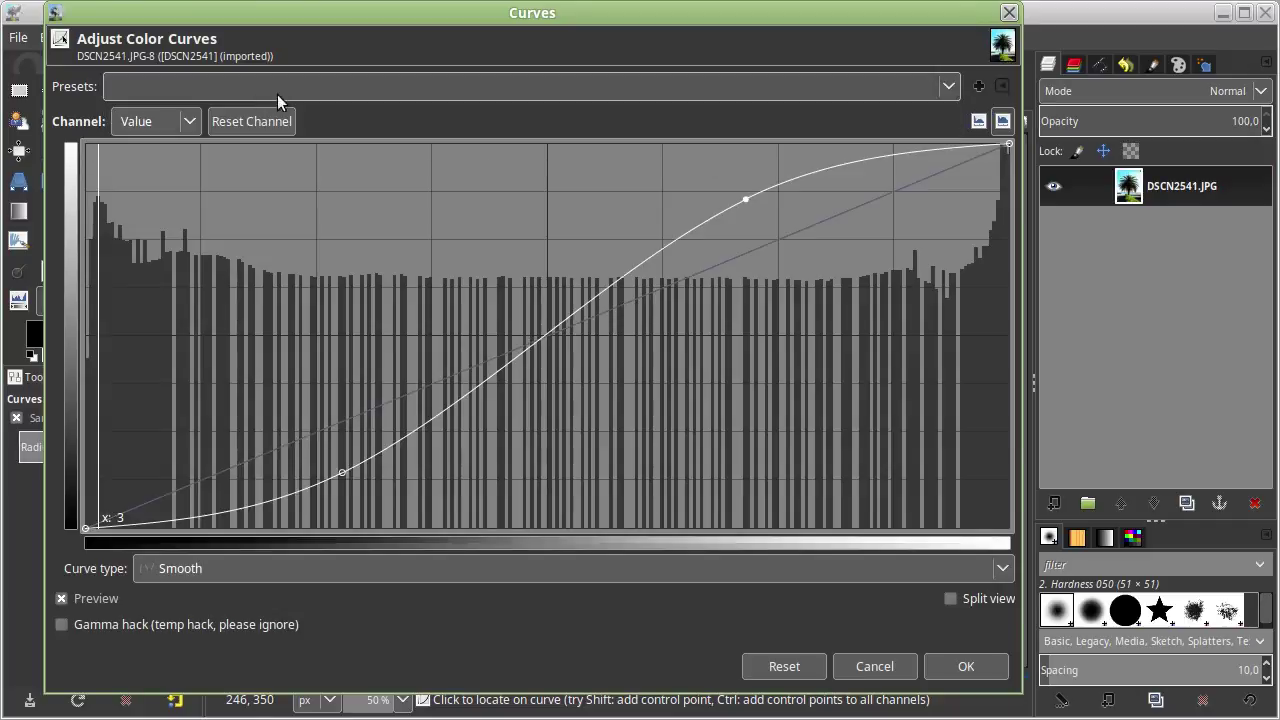
click(963, 667)
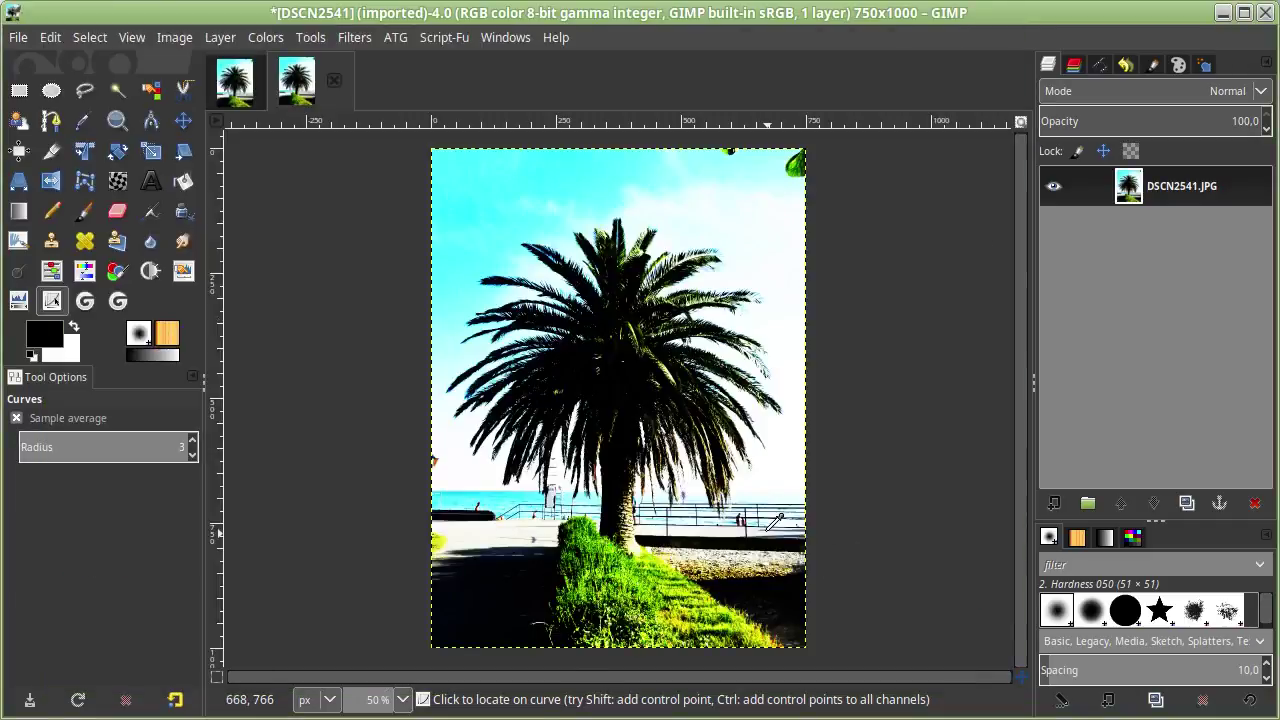
click(766, 499)
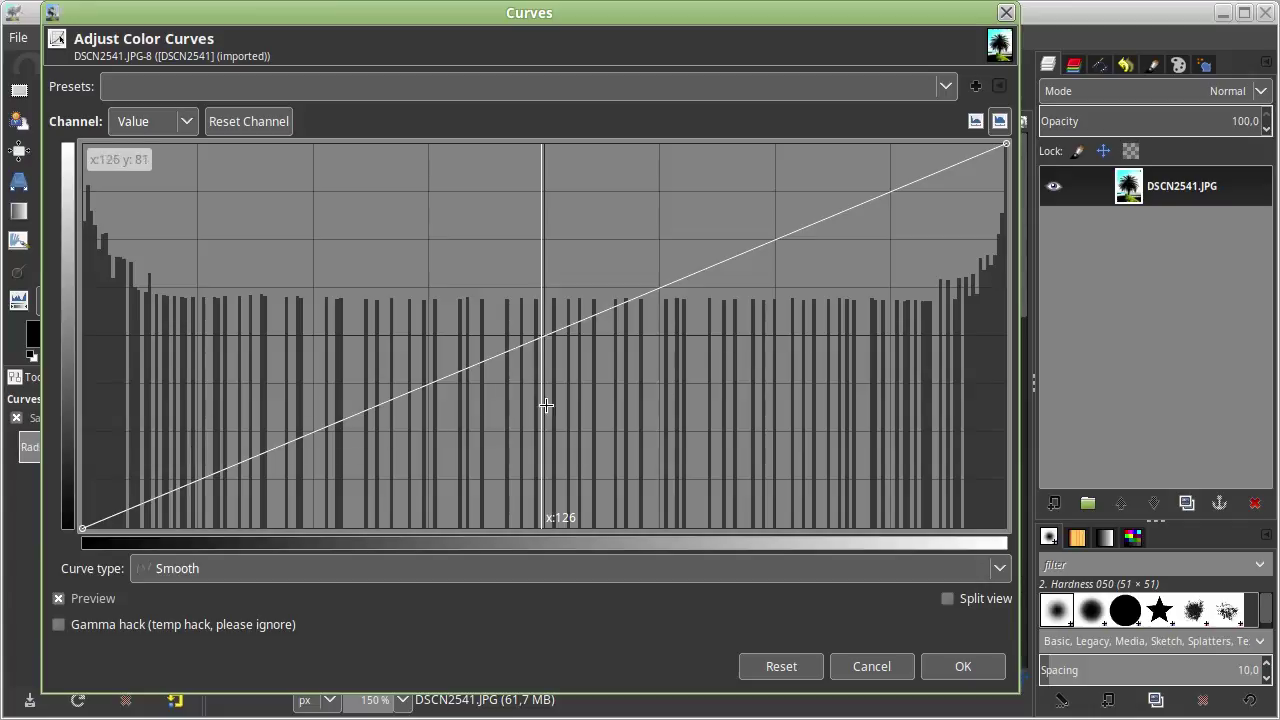
click(868, 667)
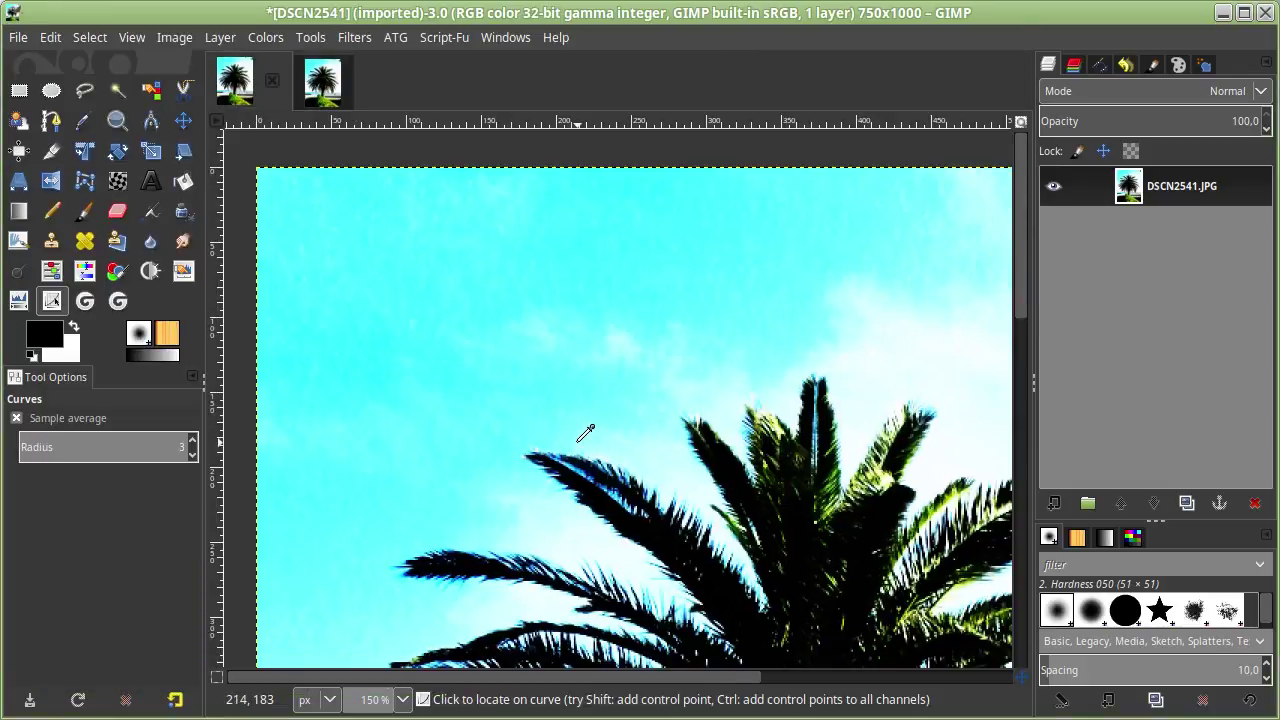
click(473, 352)
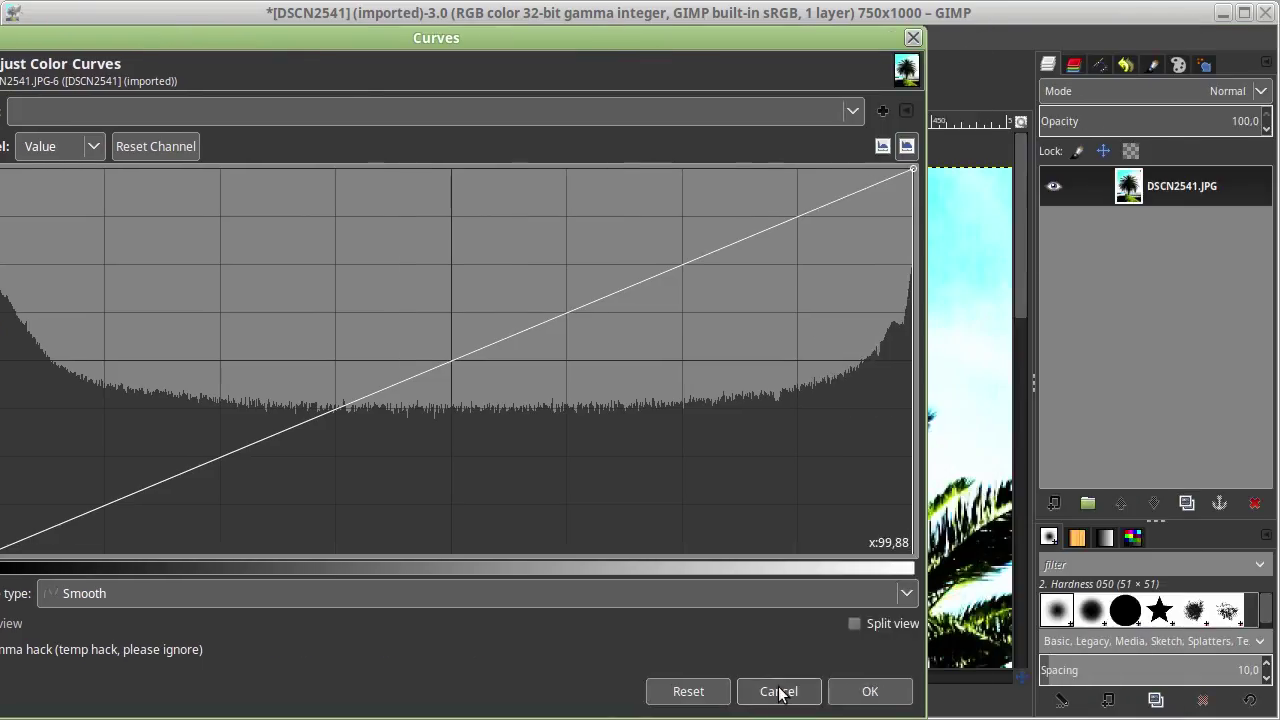
click(778, 692)
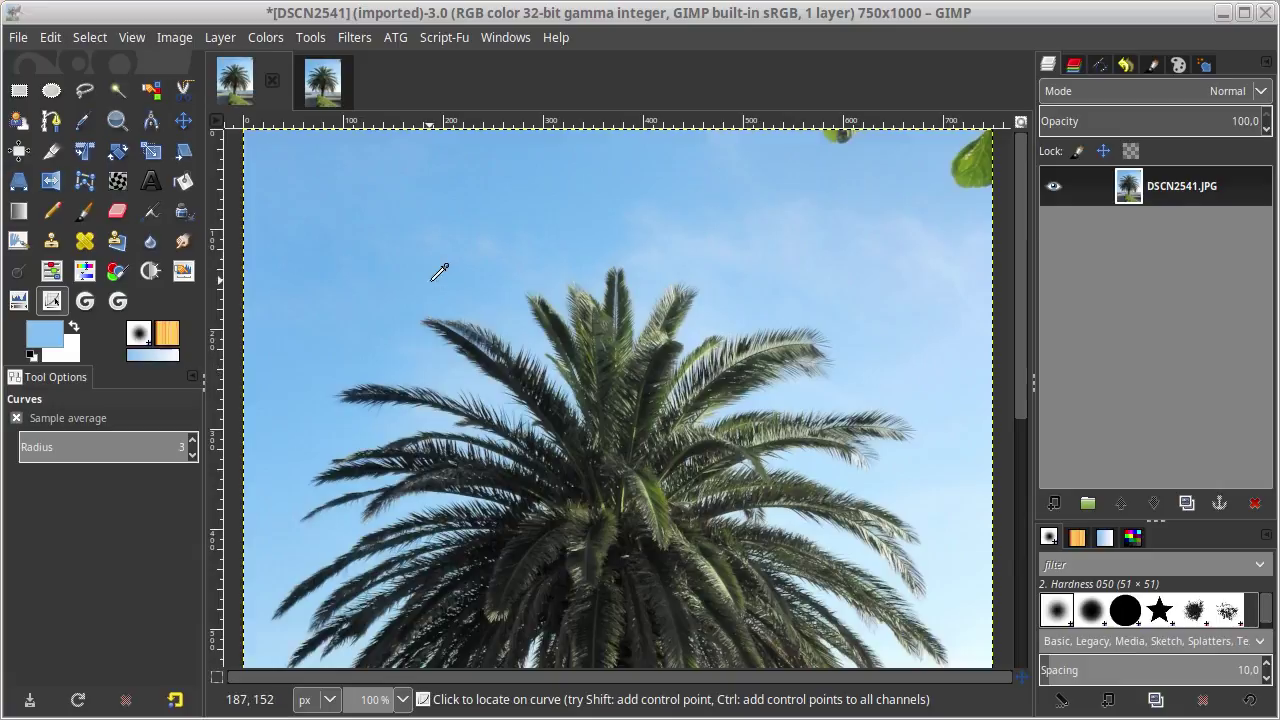
- On the 8-bit copy, sample sky and frond colours with the info readout, reading sky as 77b8ee
click(308, 99)
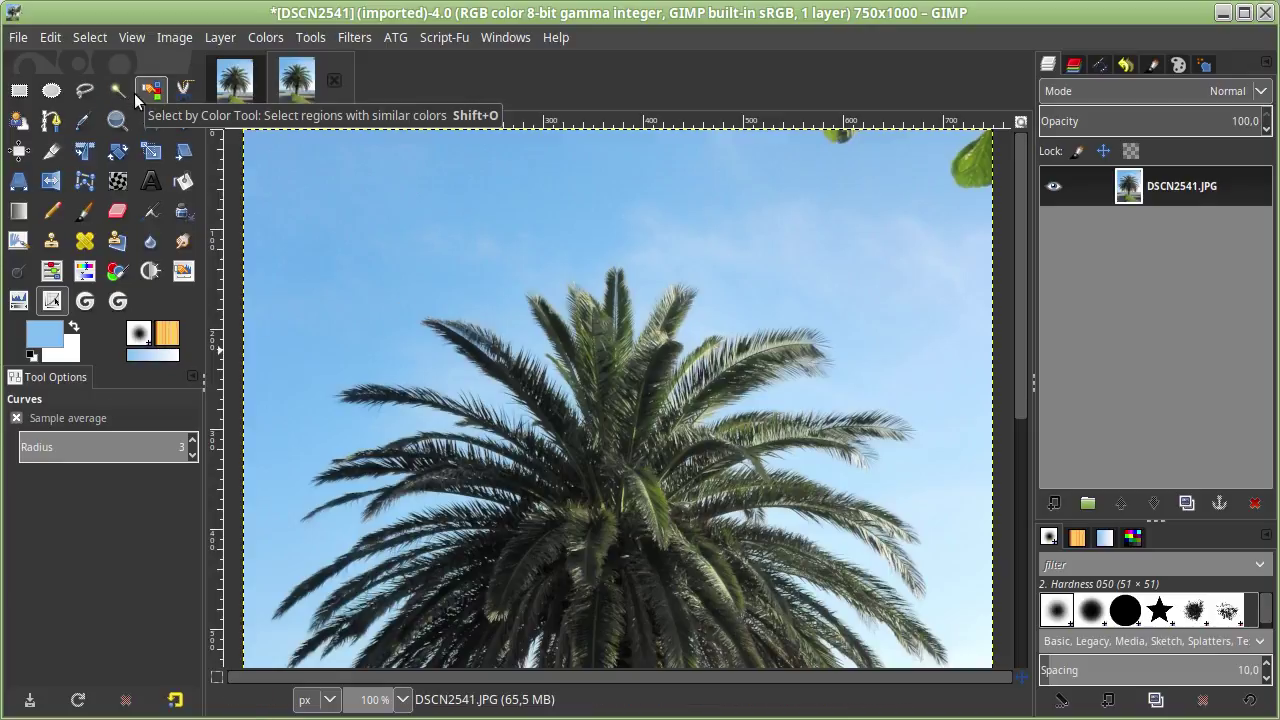
click(84, 121)
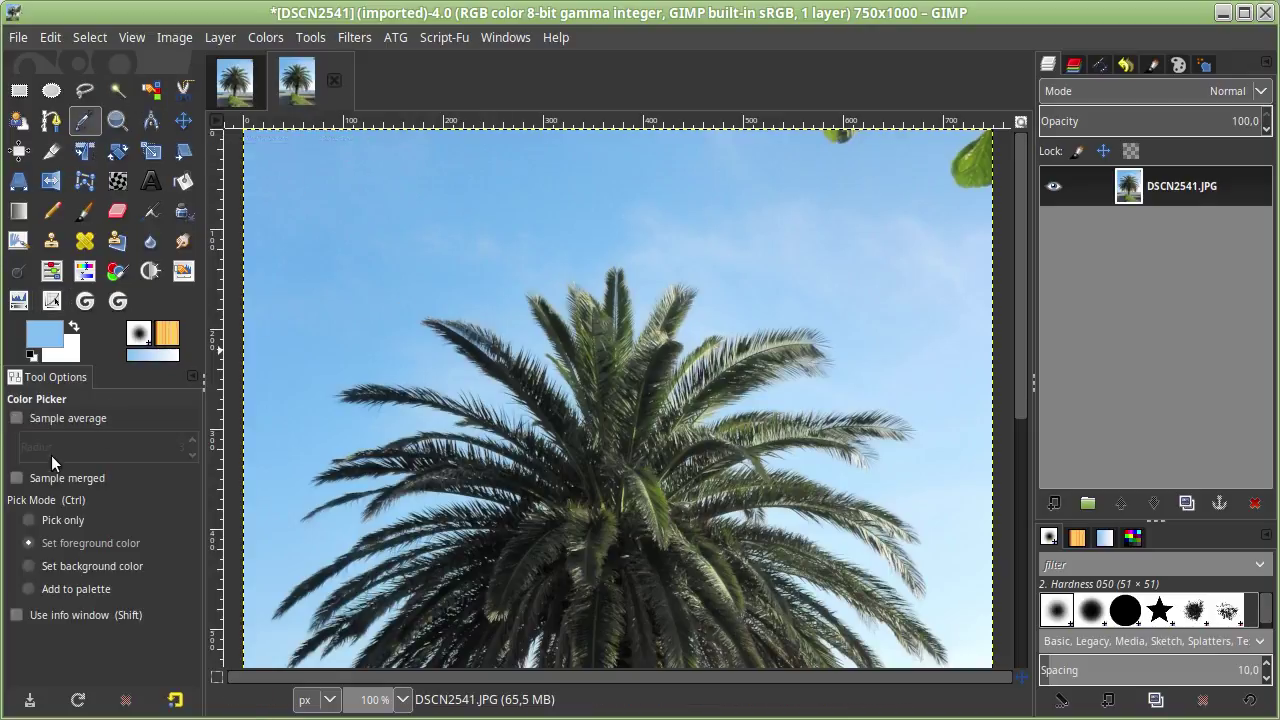
click(14, 617)
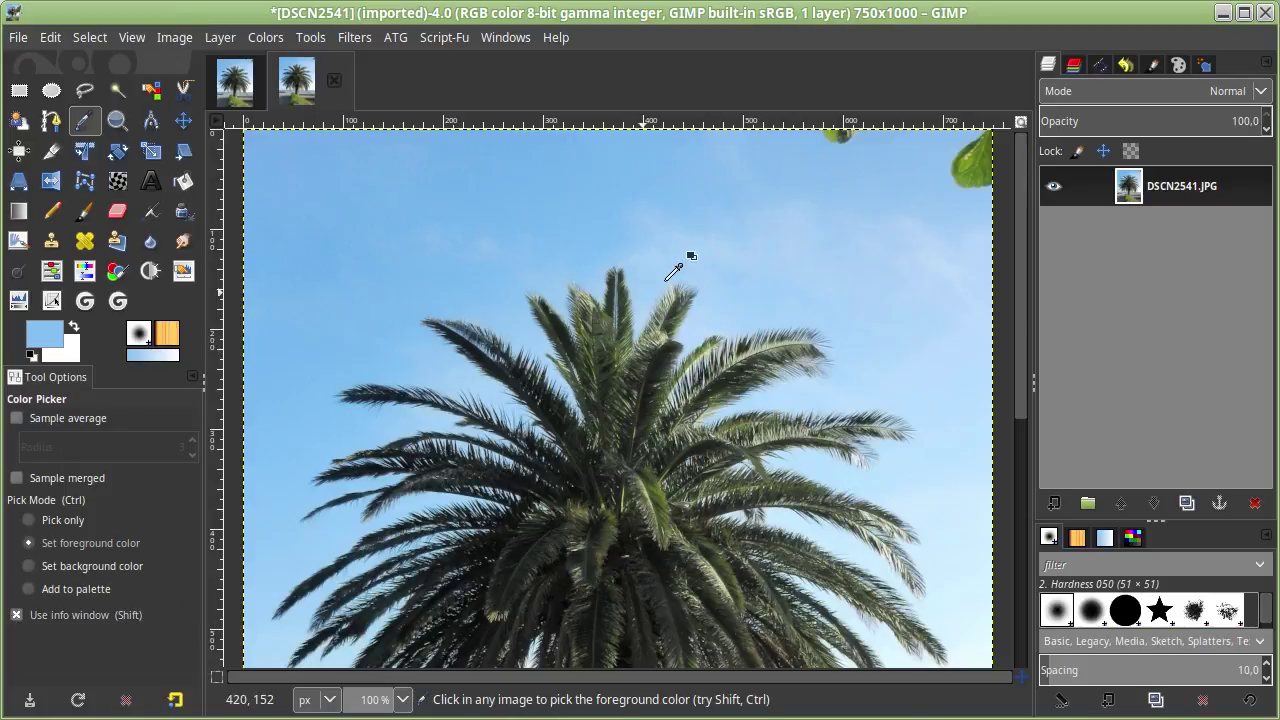
click(627, 254)
mouse_move(845, 130)
mouse_down()
mouse_move(848, 151)
mouse_move(869, 158)
mouse_up()
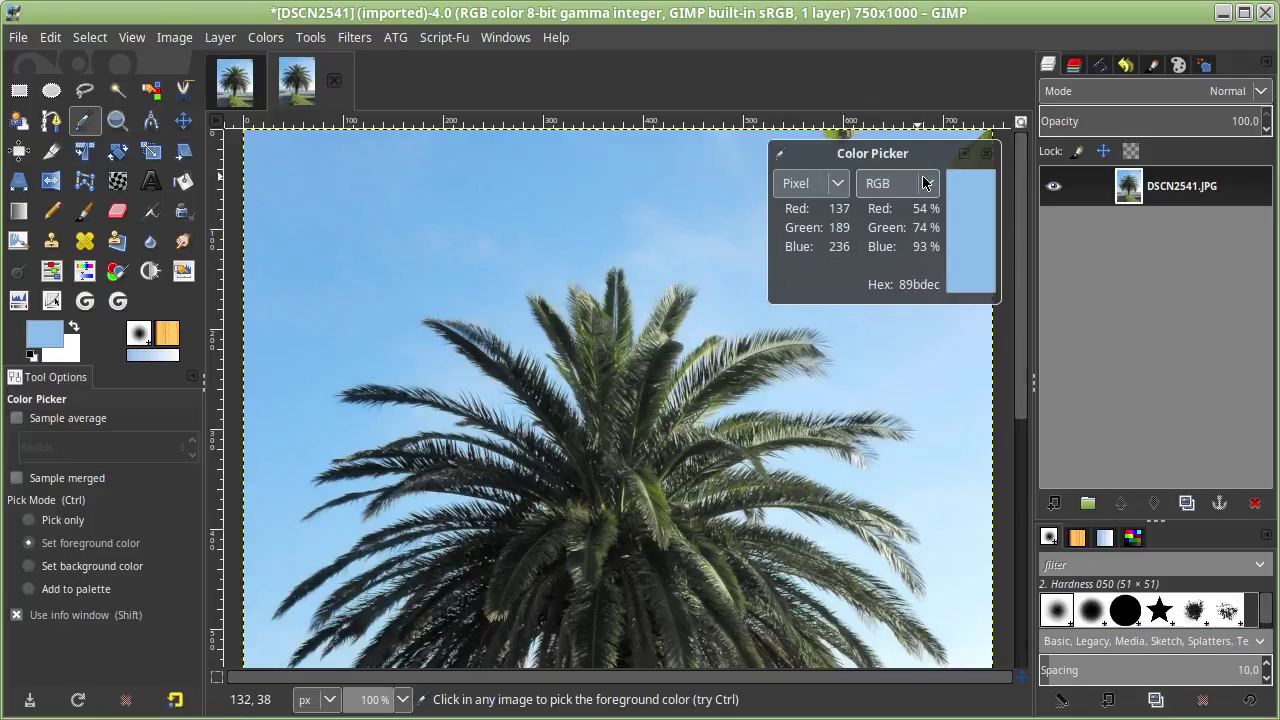
click(420, 258)
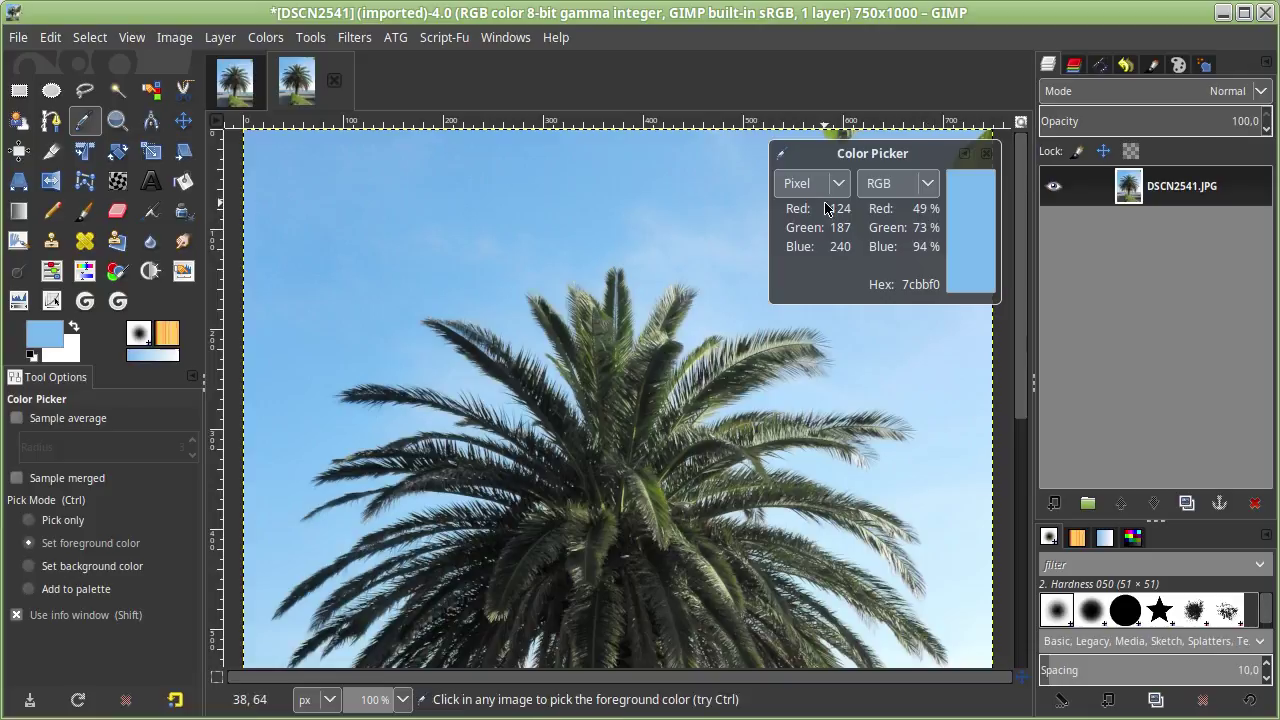
click(466, 250)
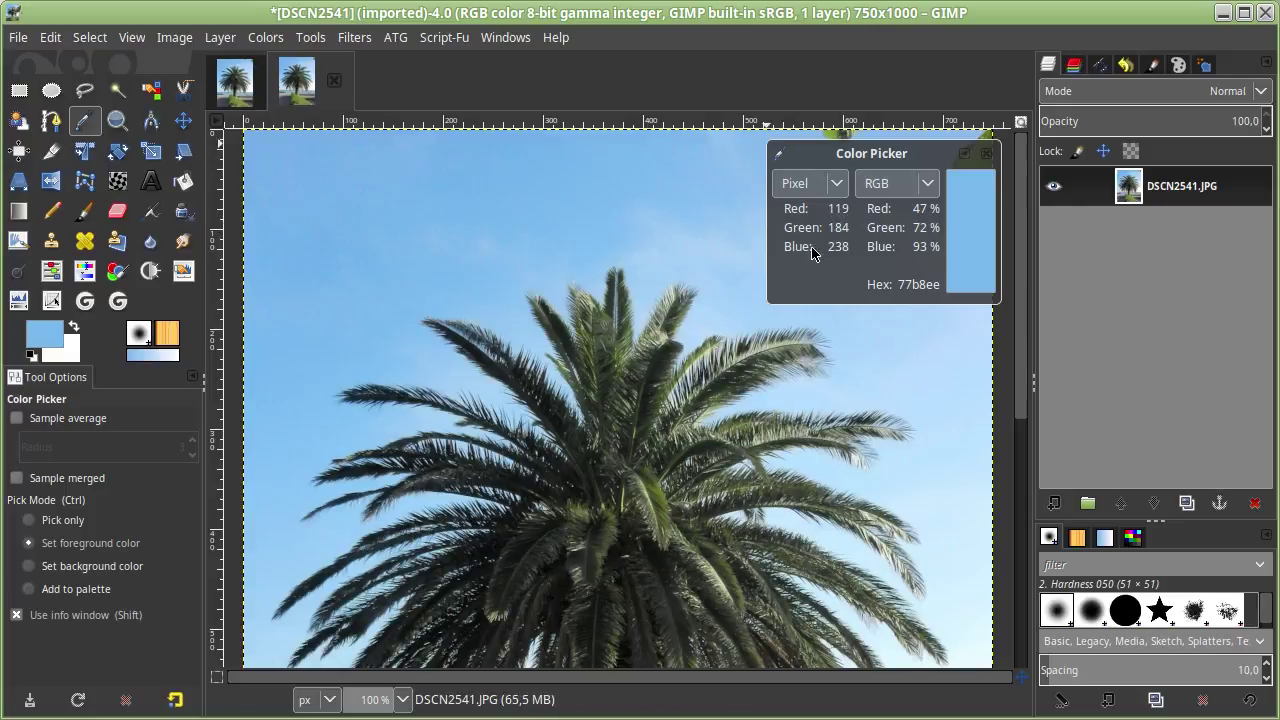
click(540, 236)
- On the 32-bit integer copy, check its precision and sample sky and palm frond colours
click(231, 80)
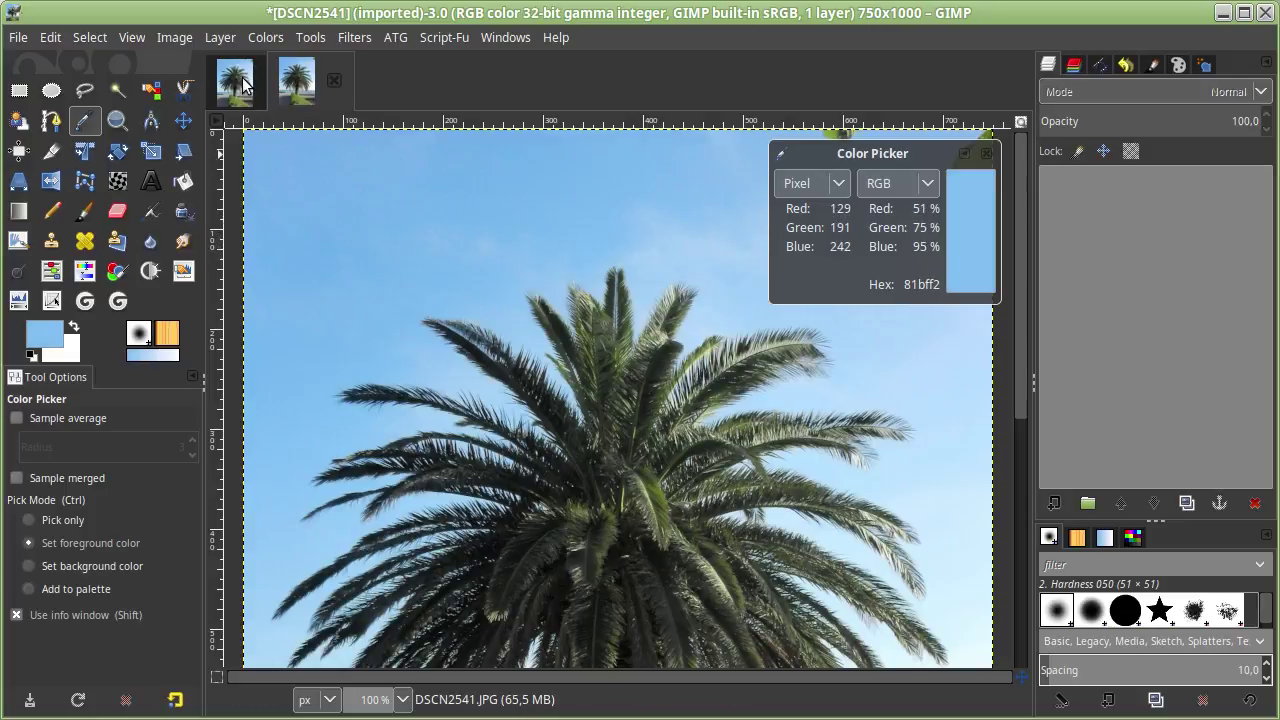
click(180, 36)
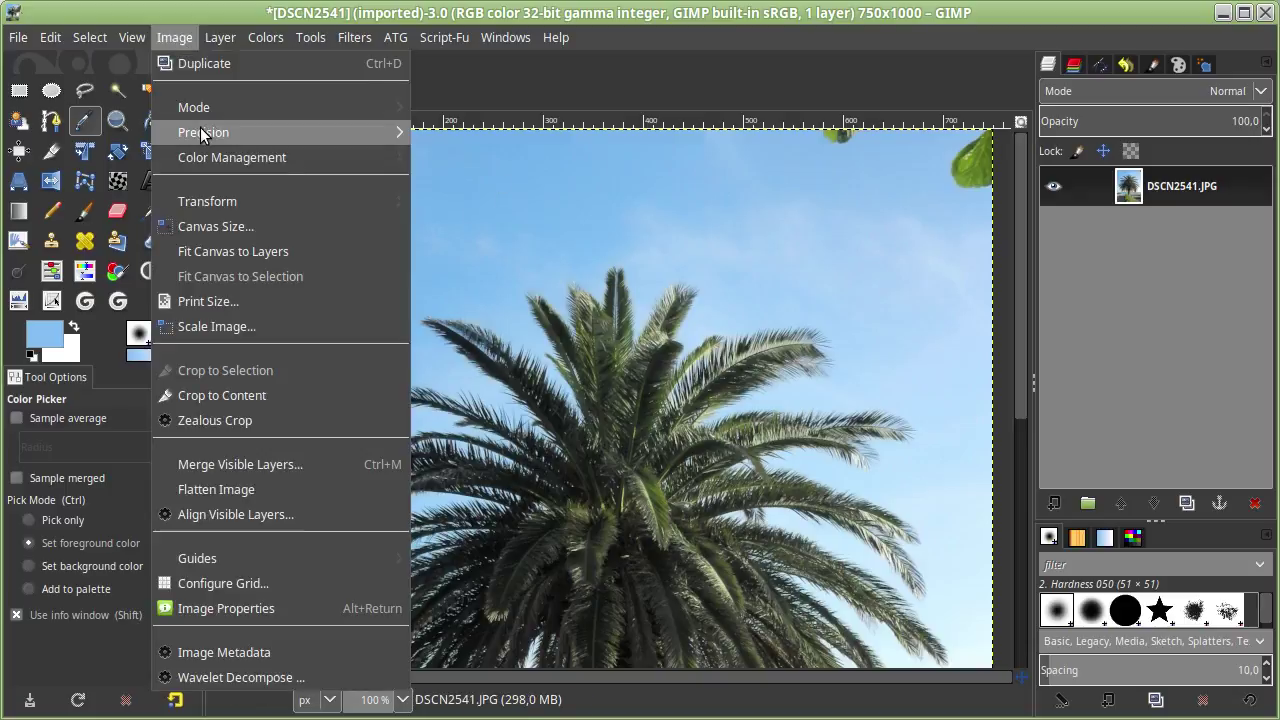
click(681, 75)
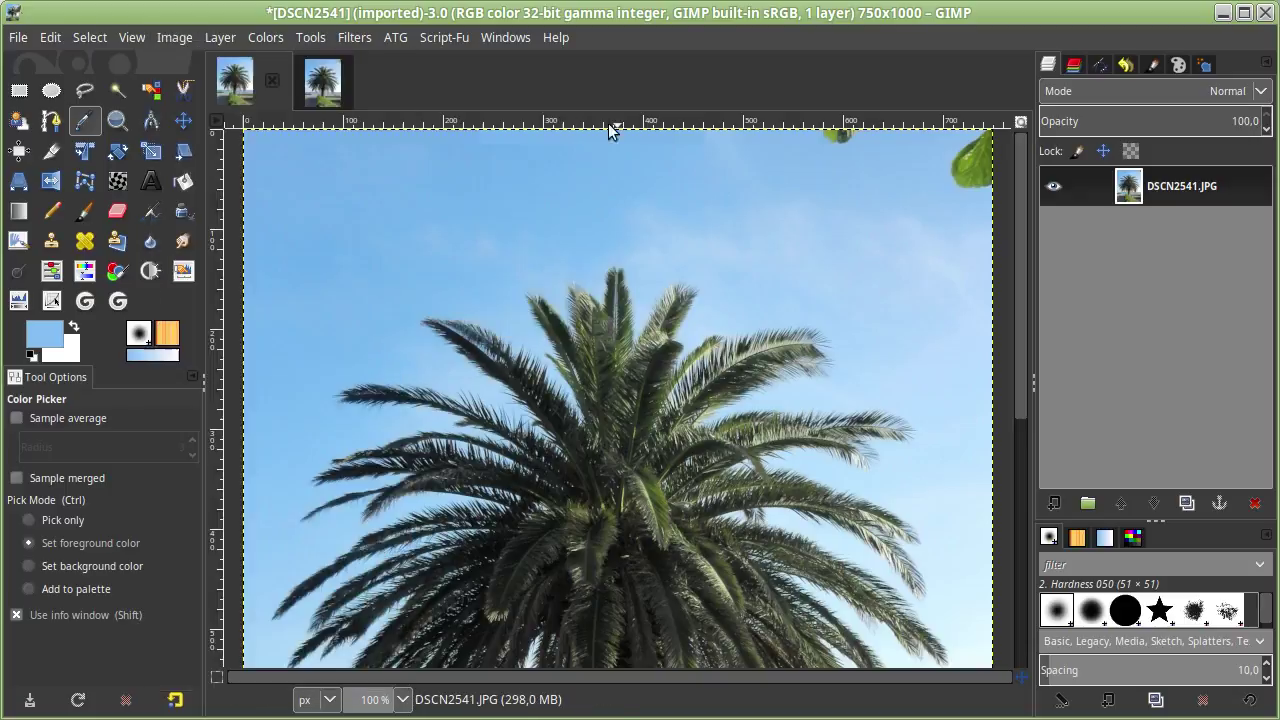
click(374, 272)
click(500, 206)
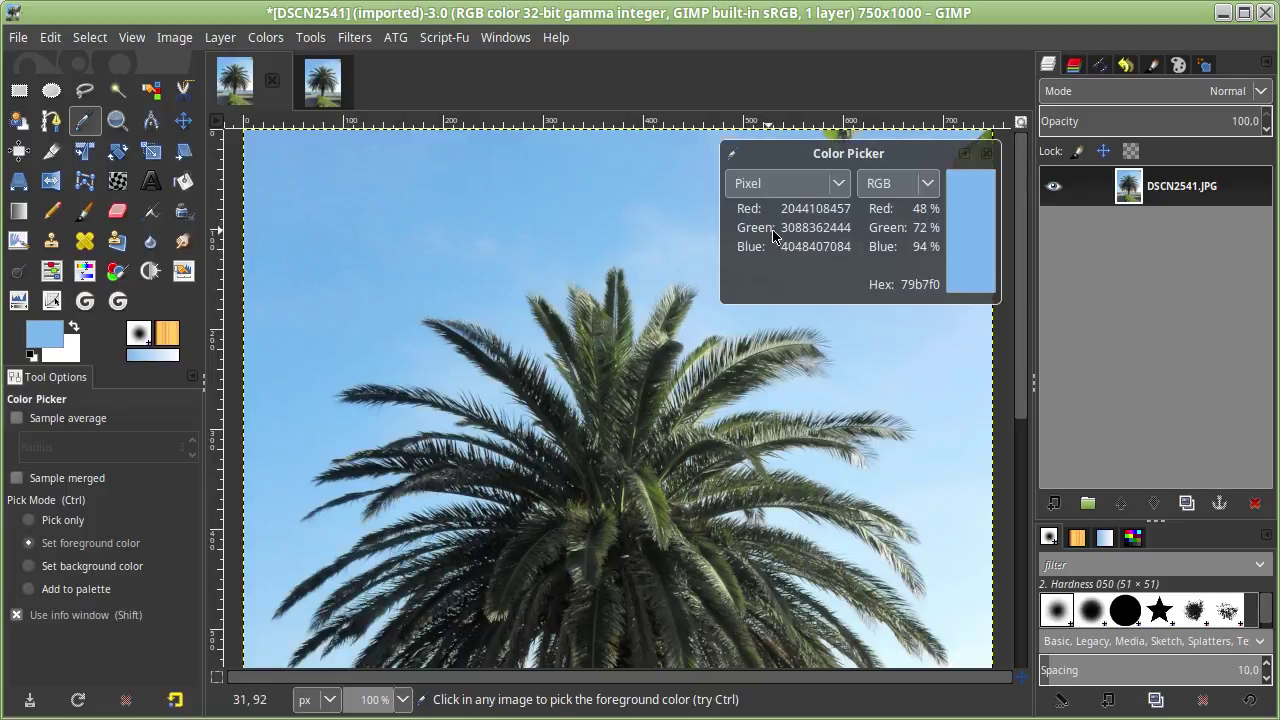
click(563, 289)
click(618, 412)
click(675, 460)
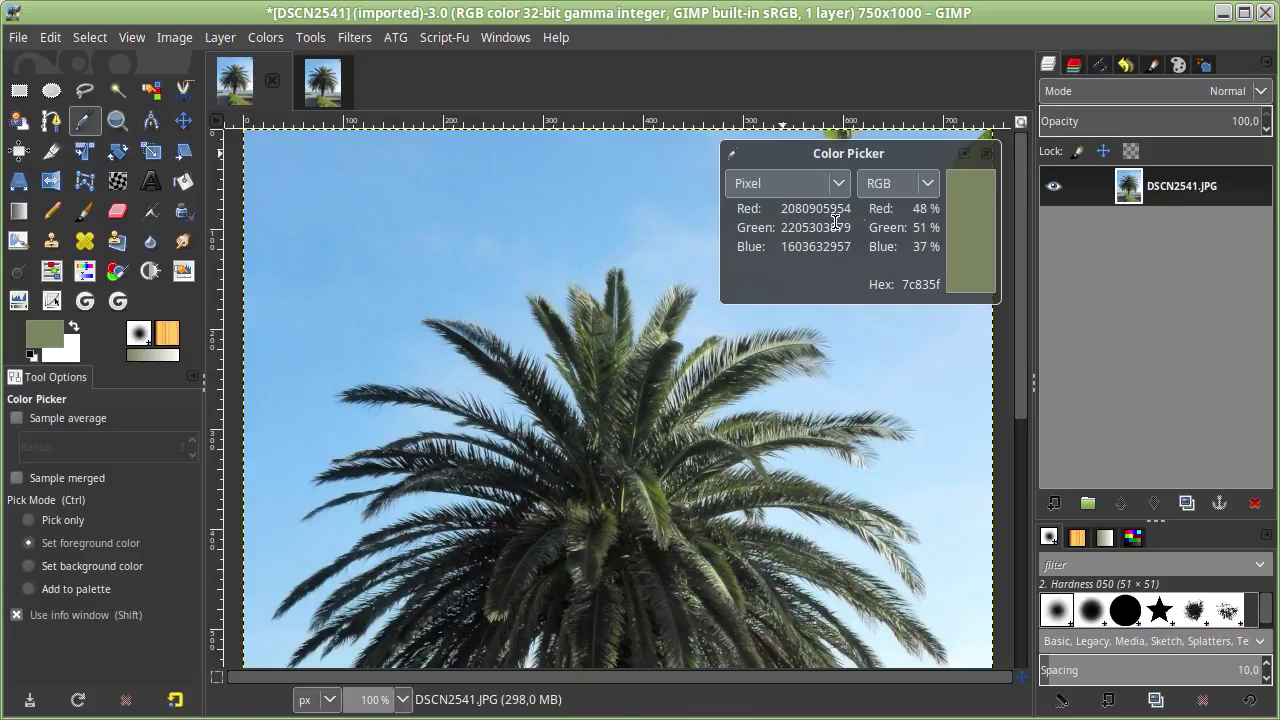
click(376, 284)
click(350, 411)
click(533, 367)
- Sample more sky and foliage tones, ending on sky blue 71b4eb, and close the info window
click(566, 436)
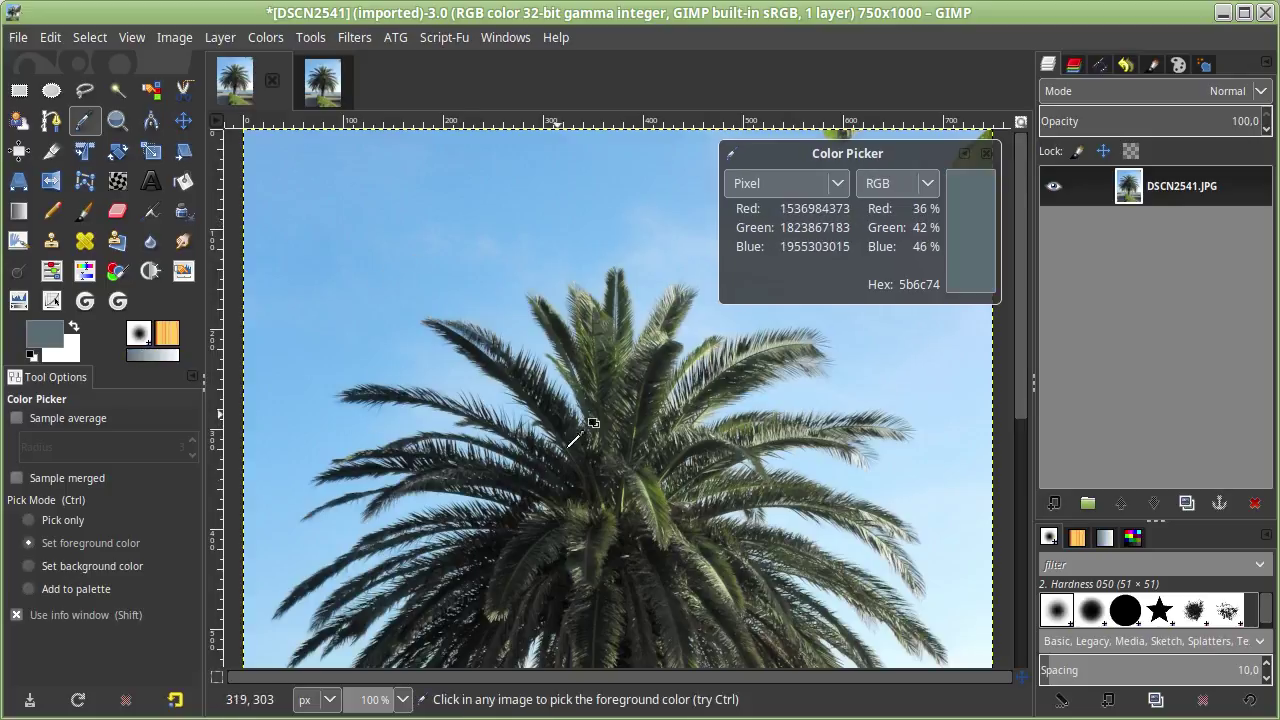
click(461, 322)
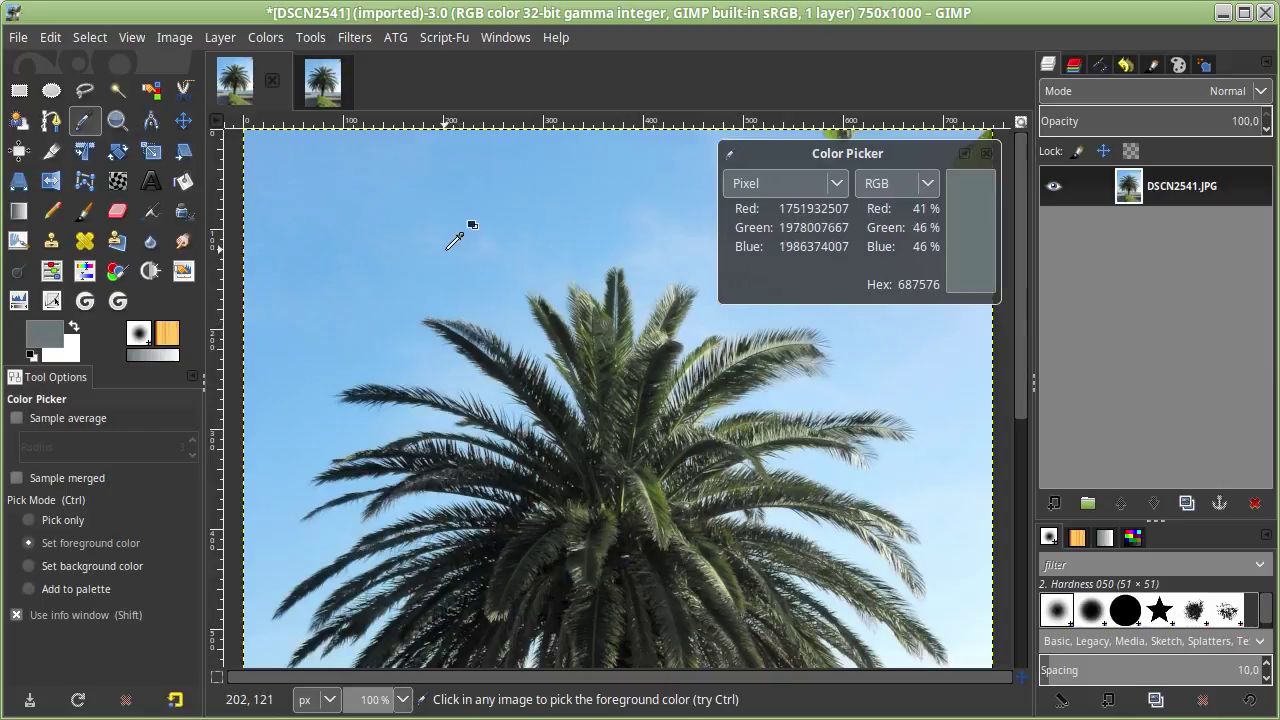
click(447, 250)
click(365, 282)
click(330, 192)
click(510, 272)
click(569, 440)
click(633, 462)
click(388, 366)
click(443, 256)
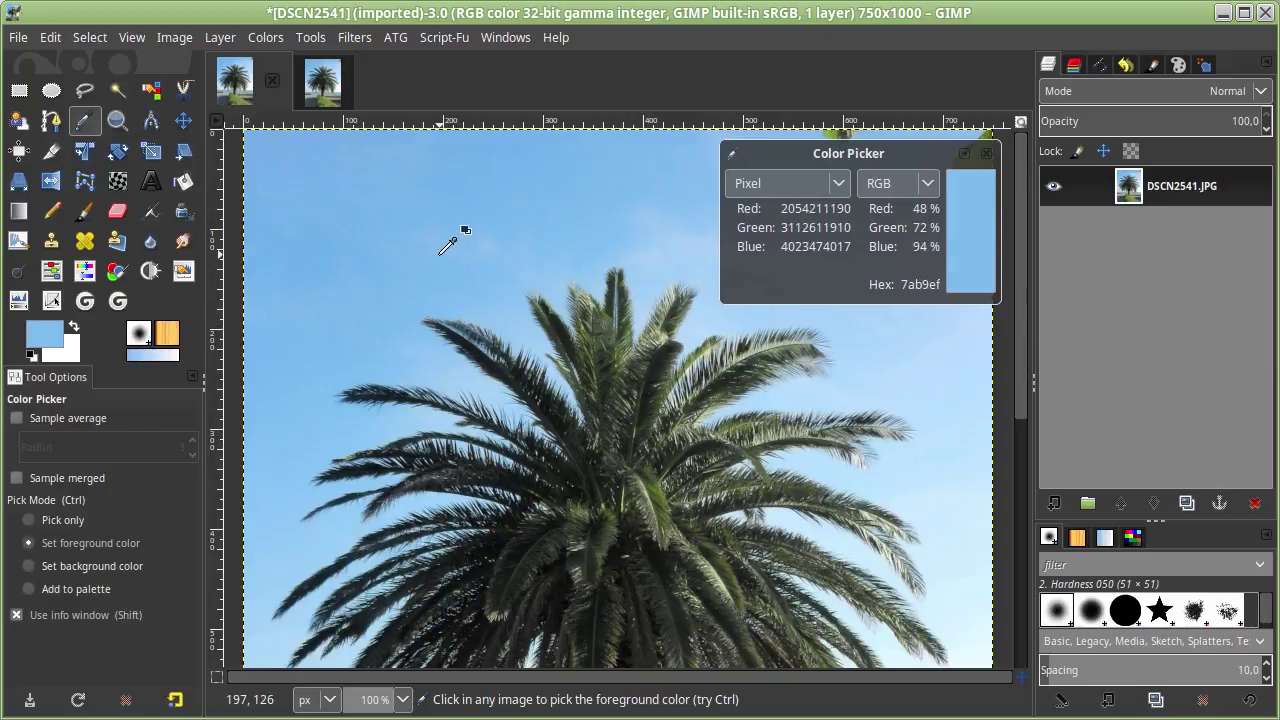
click(987, 154)
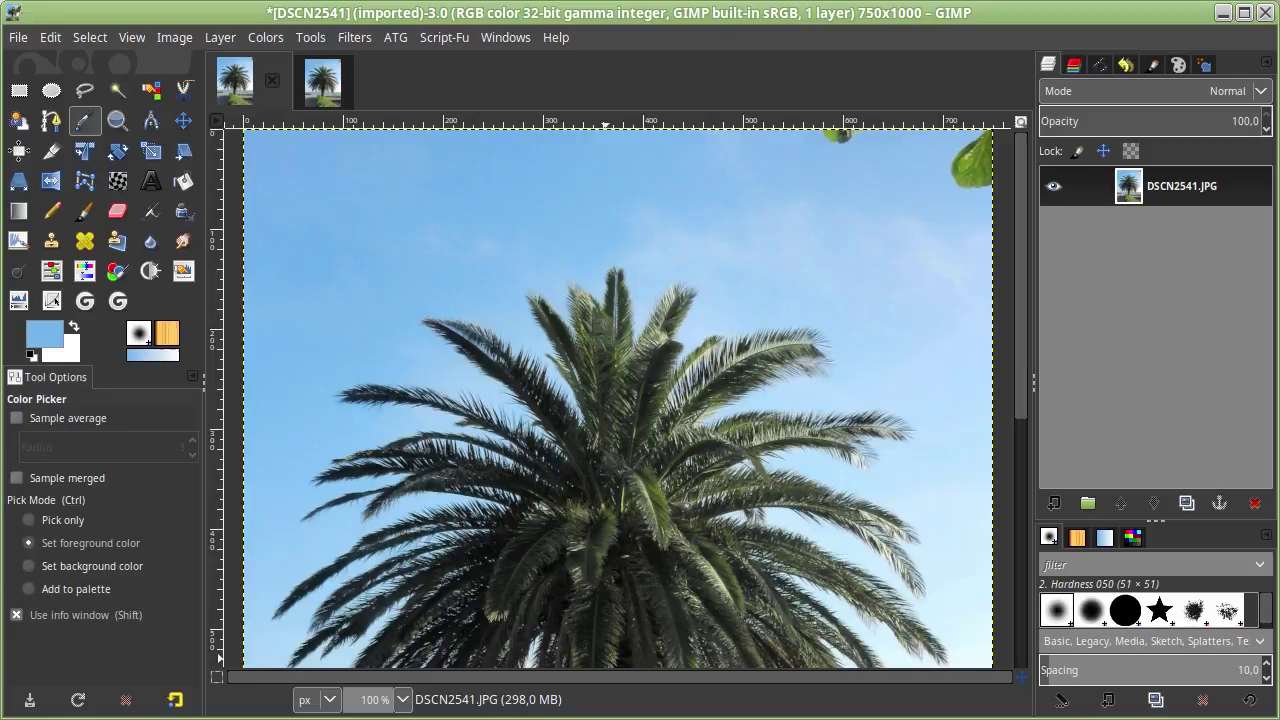
key(alt+Tab)
- Drag DSCN2541.JPG from Caja's Test folder into GIMP and rotate it upright per Exif
drag(343, 595, 69, 62)
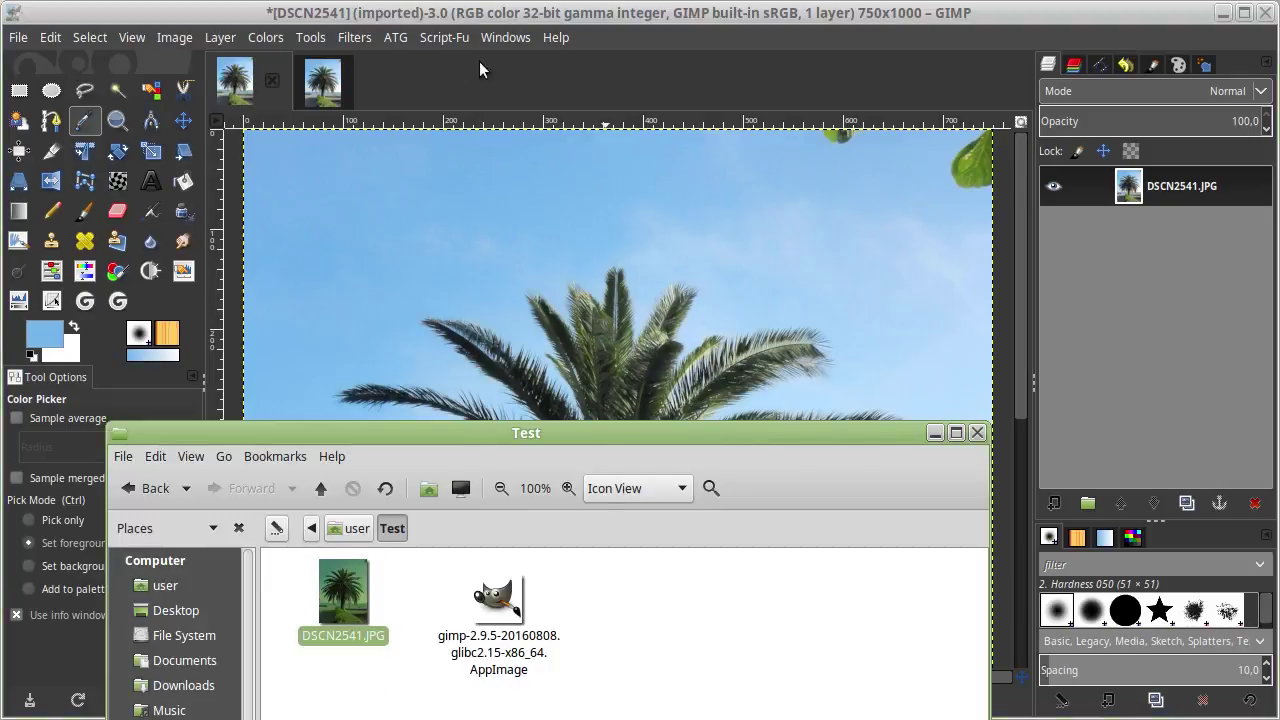
click(733, 684)
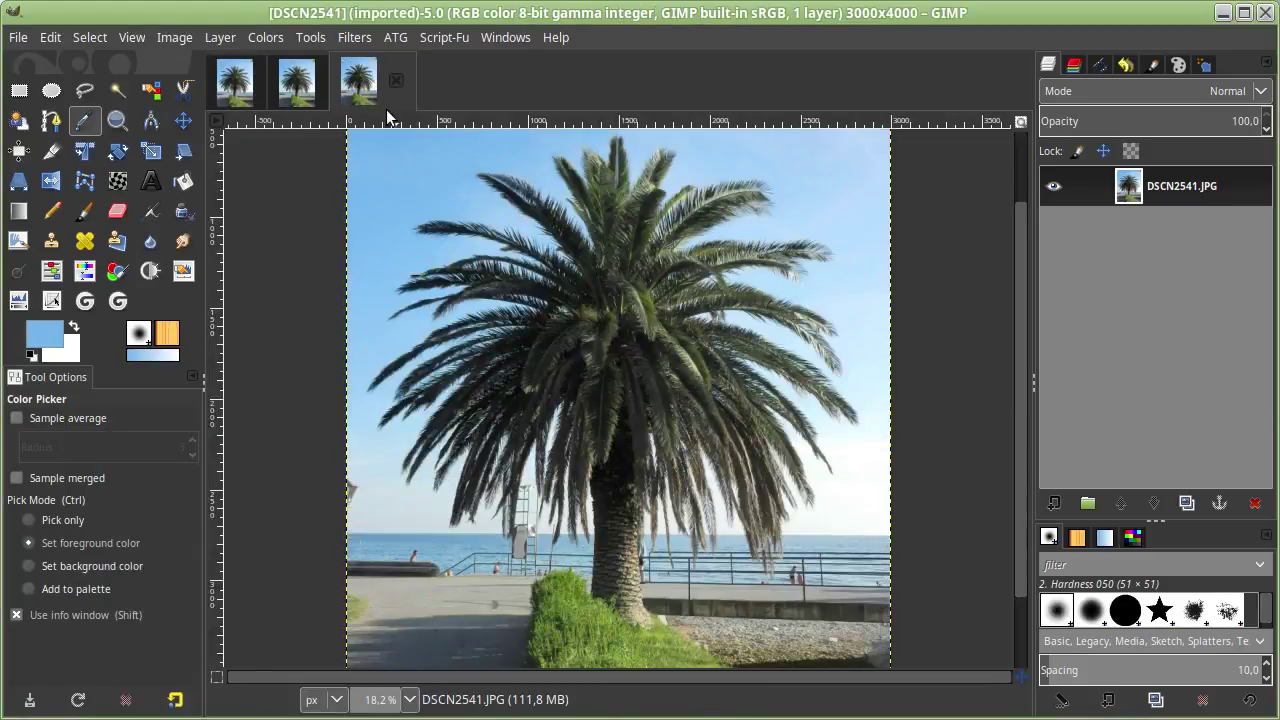
click(172, 38)
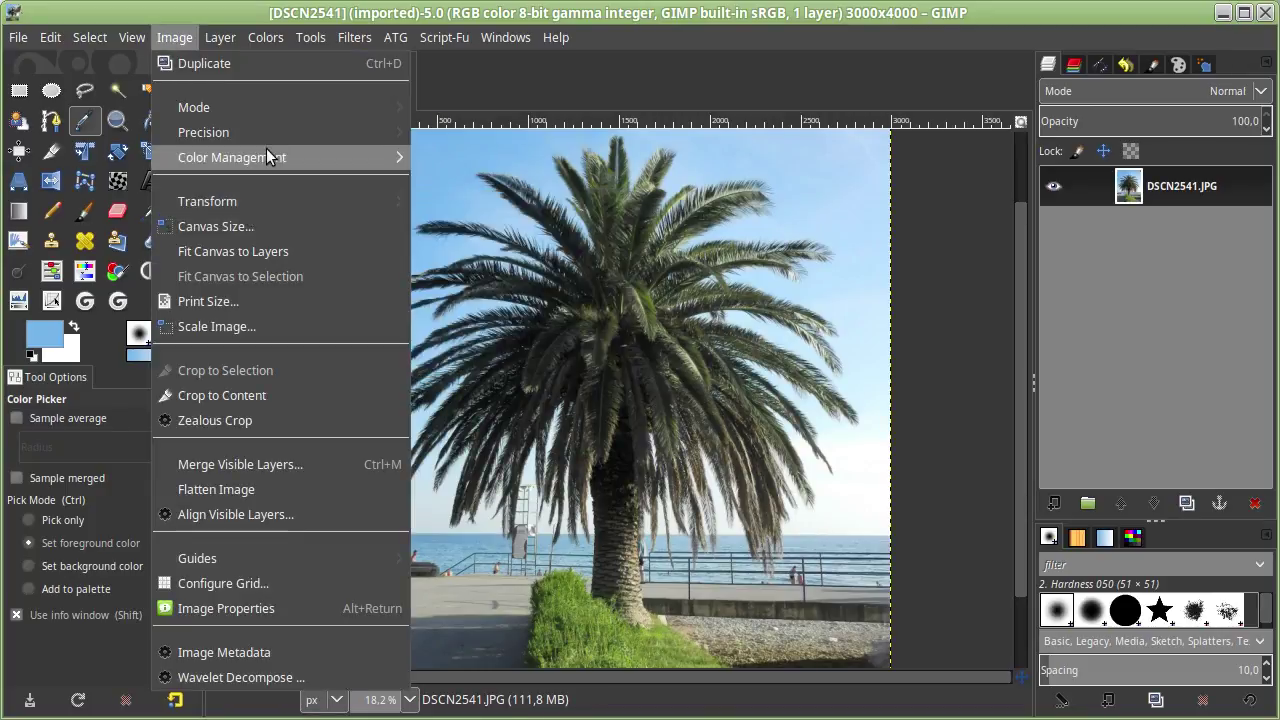
mouse_move(204, 132)
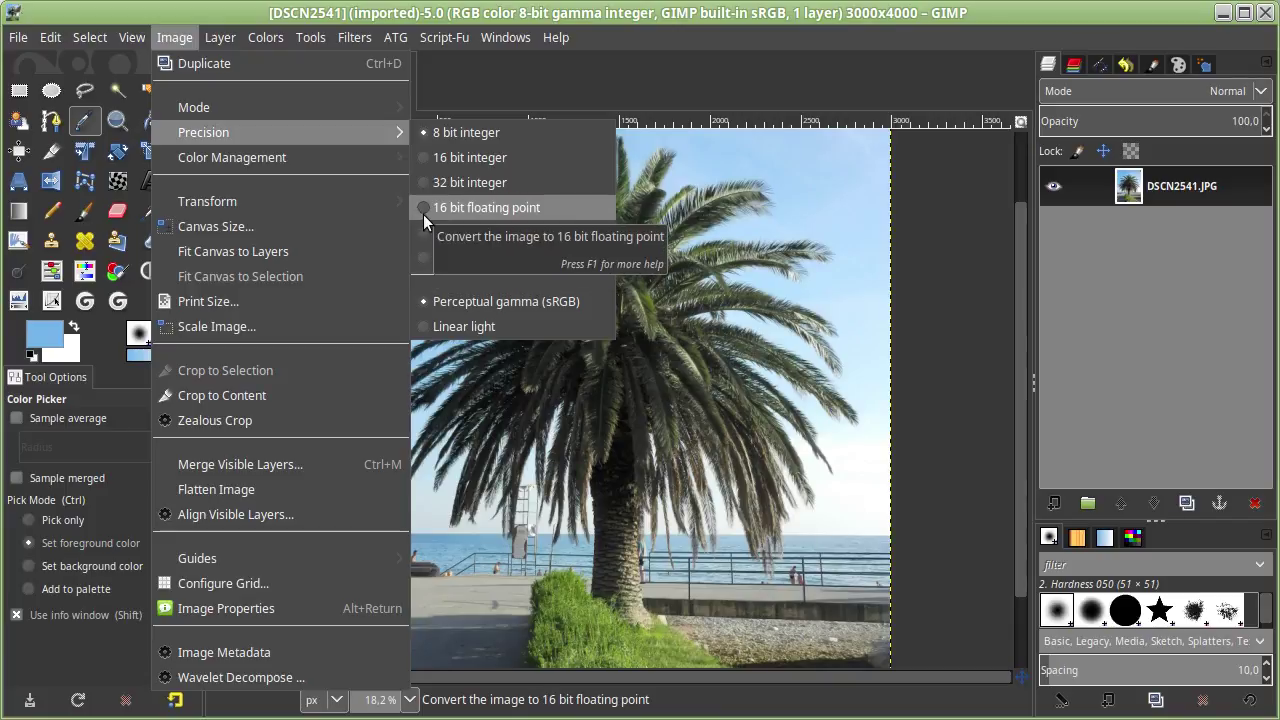
- Convert the new 3000×4000 palm photo to 16-bit floating point precision
click(423, 212)
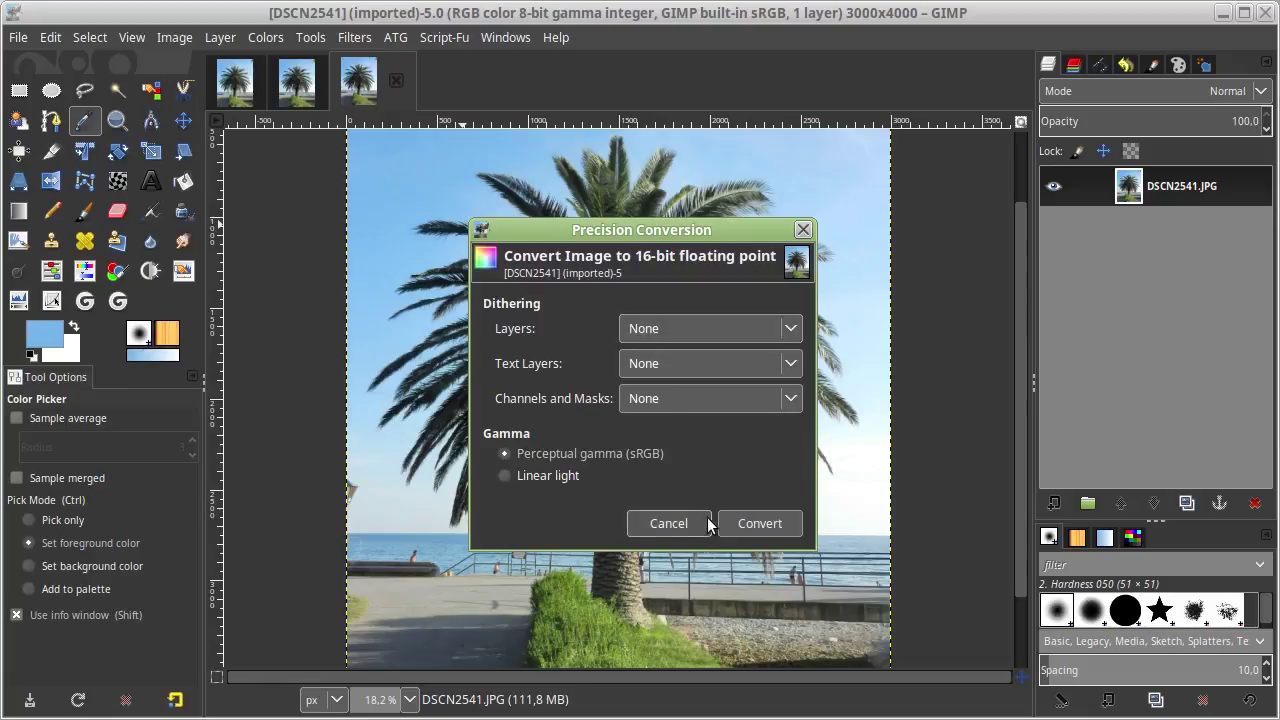
click(763, 527)
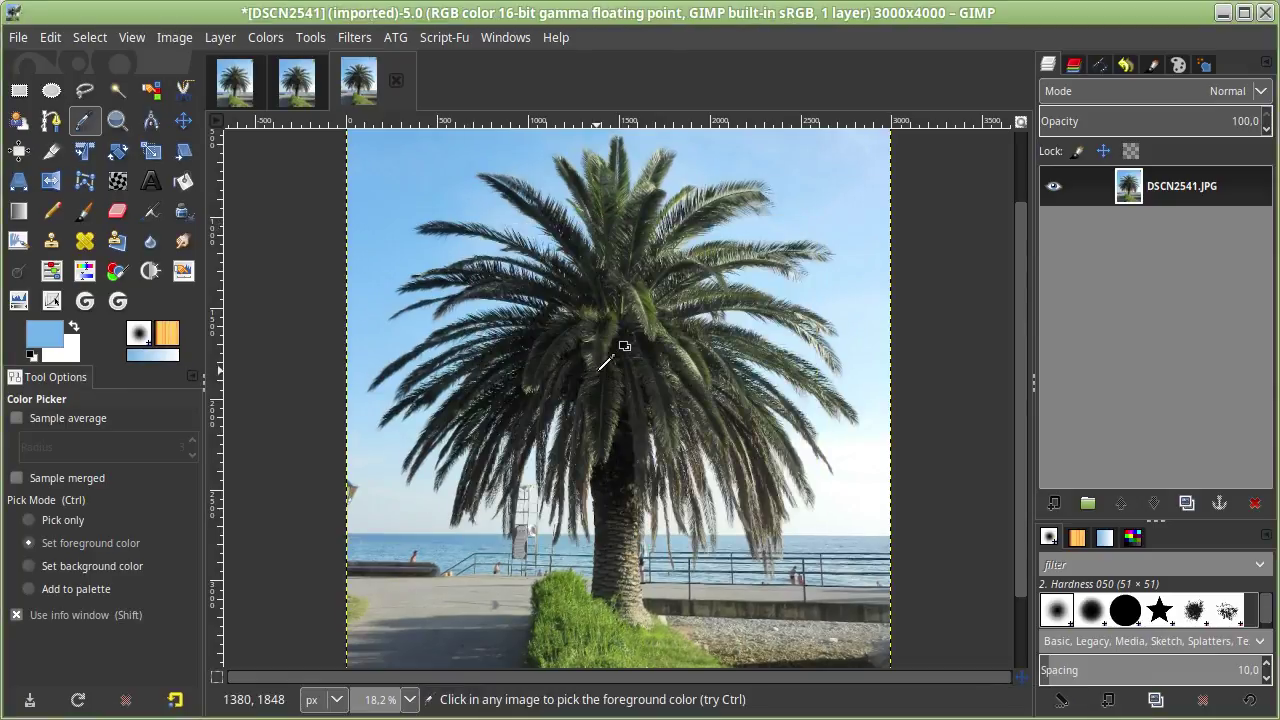
click(174, 38)
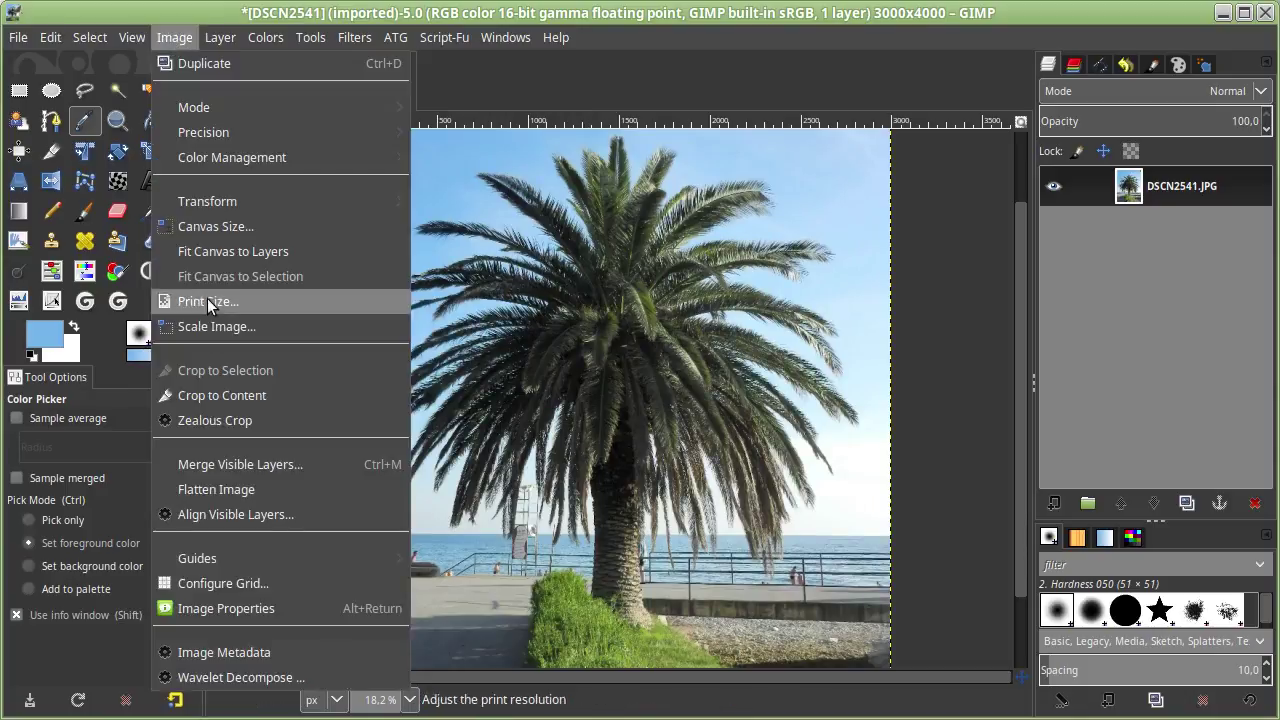
- Scale the 16-bit float image to 750×1000 pixels by setting height 1000
click(210, 332)
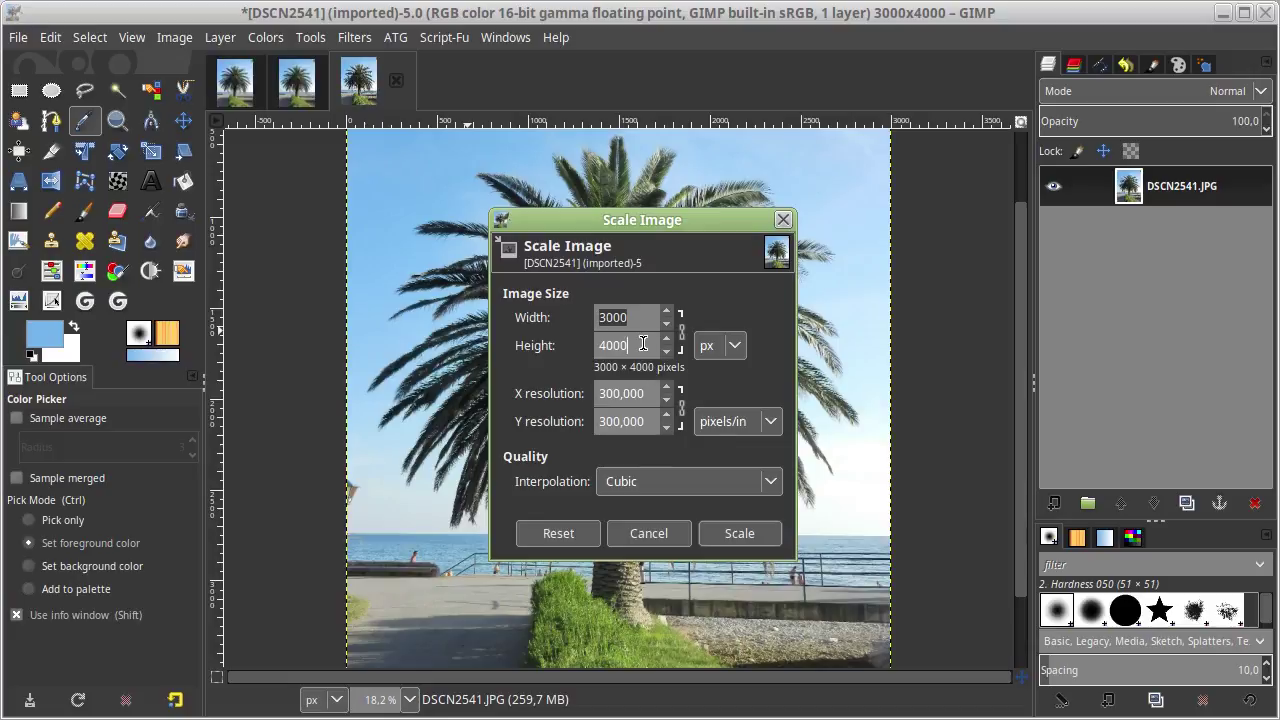
key(Tab)
text(1000)
key(Tab)
click(766, 531)
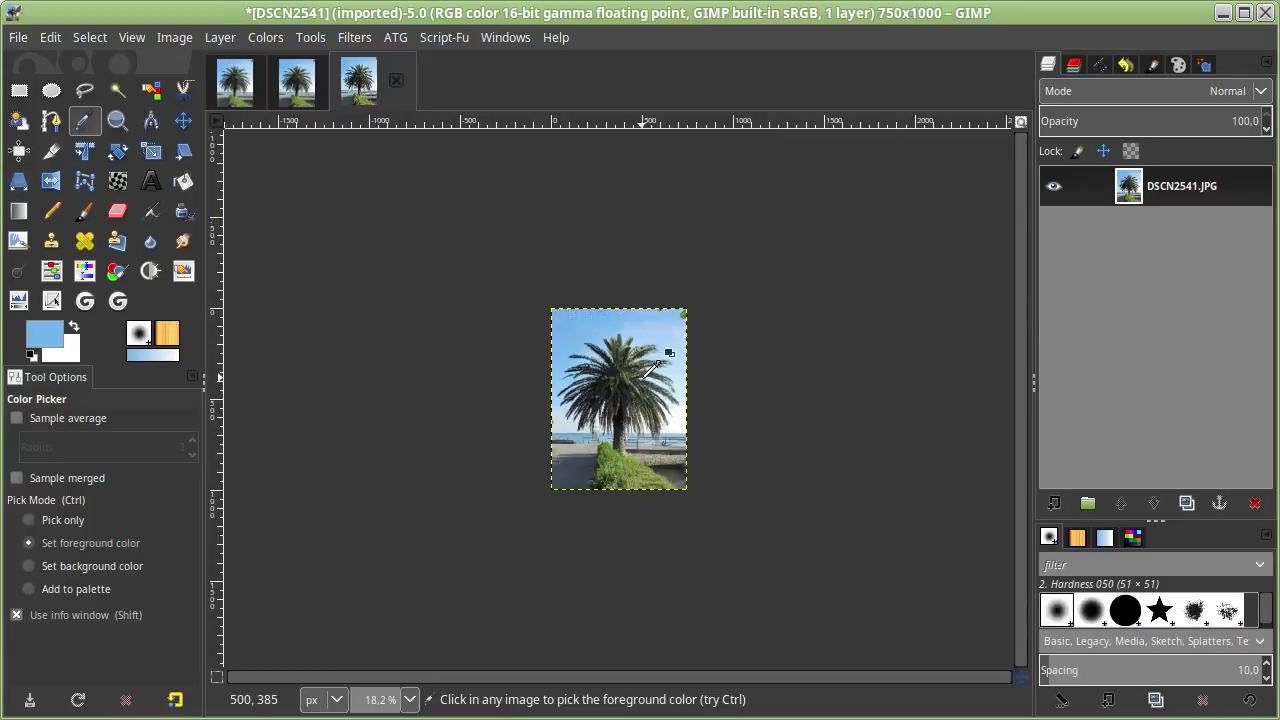
- Zoom to 100% and flip between the 8-bit, 32-bit integer and 16-bit float copies to compare
key(ctrl)
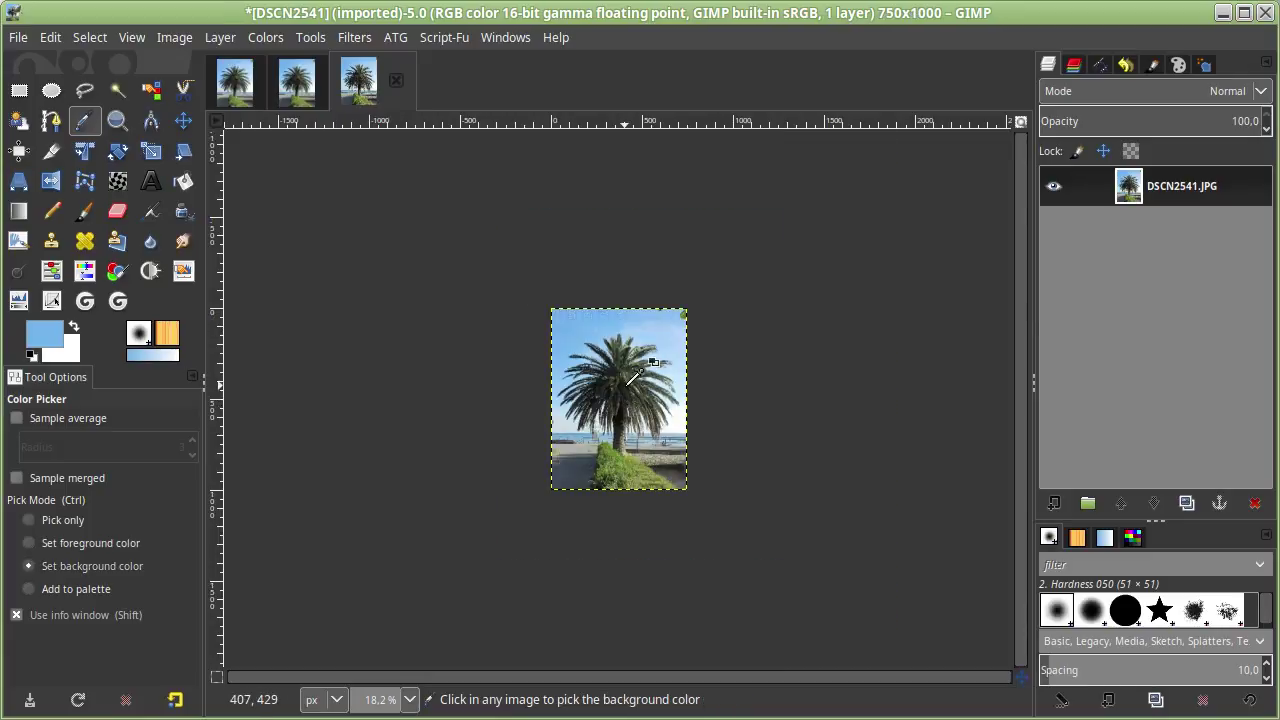
scroll(640, 381, up, 2)
scroll(629, 382, up, 1)
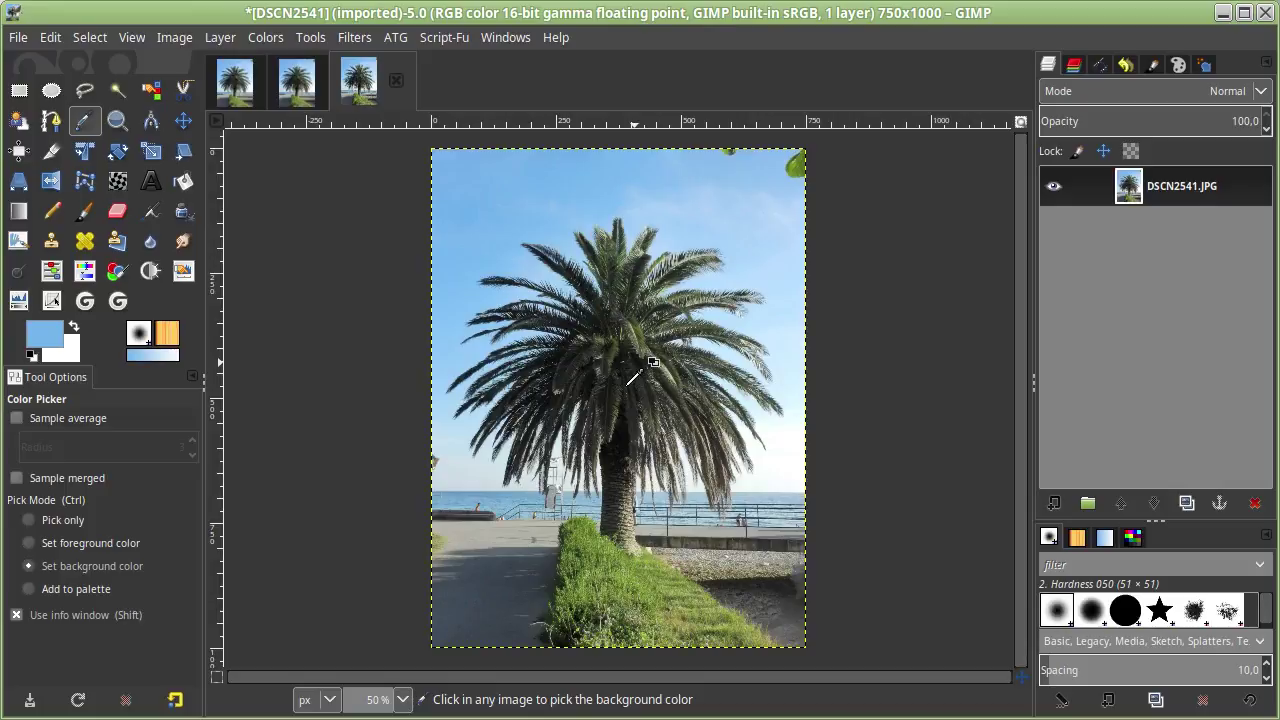
scroll(634, 378, up, 1)
scroll(633, 378, up, 1)
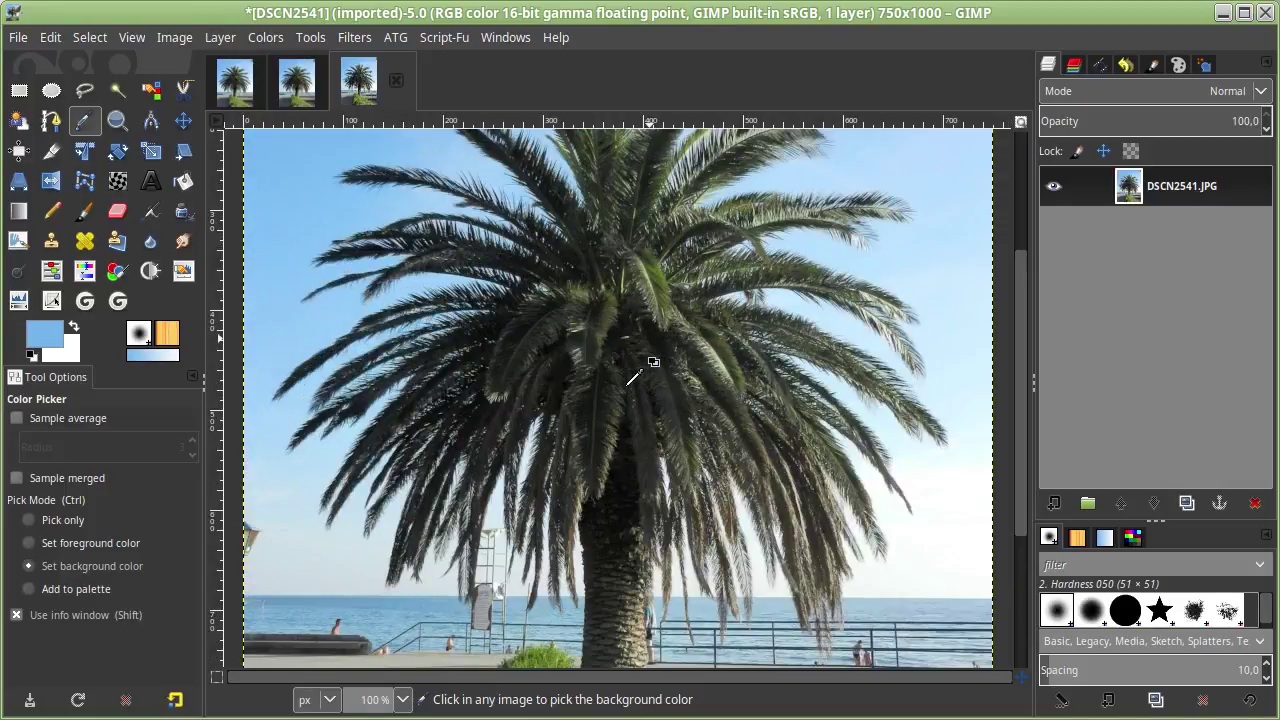
click(296, 95)
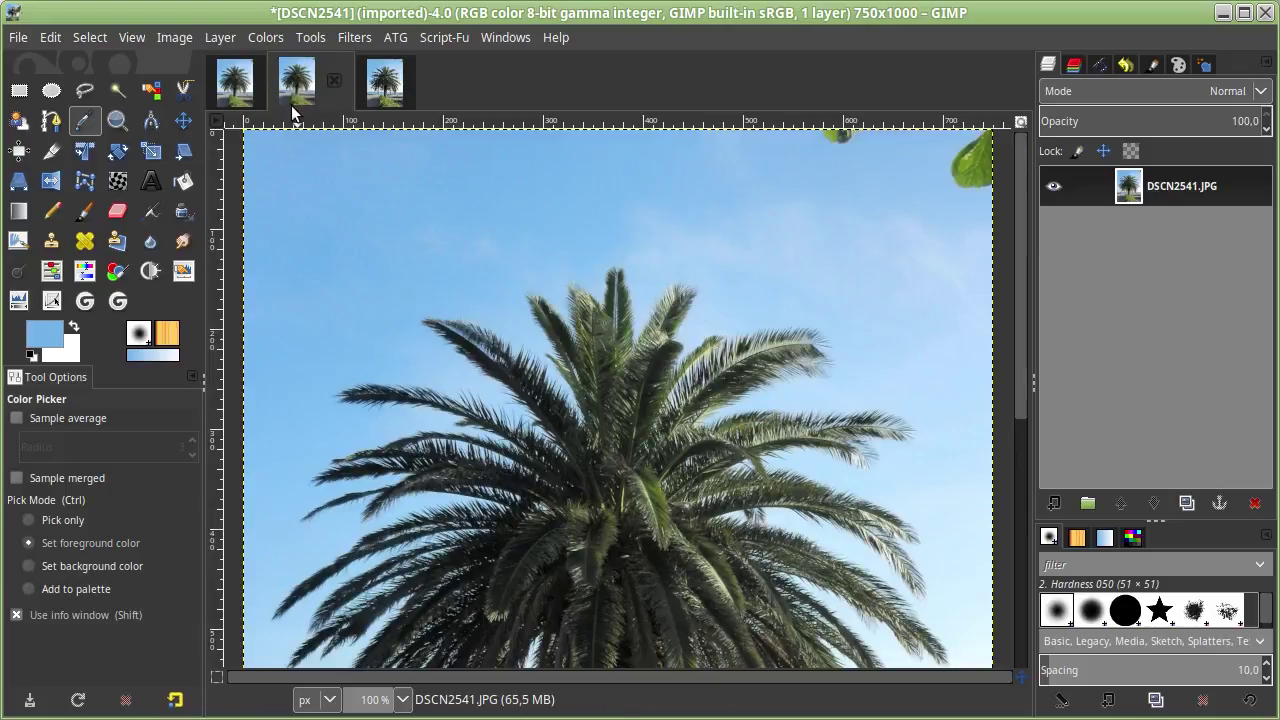
click(237, 90)
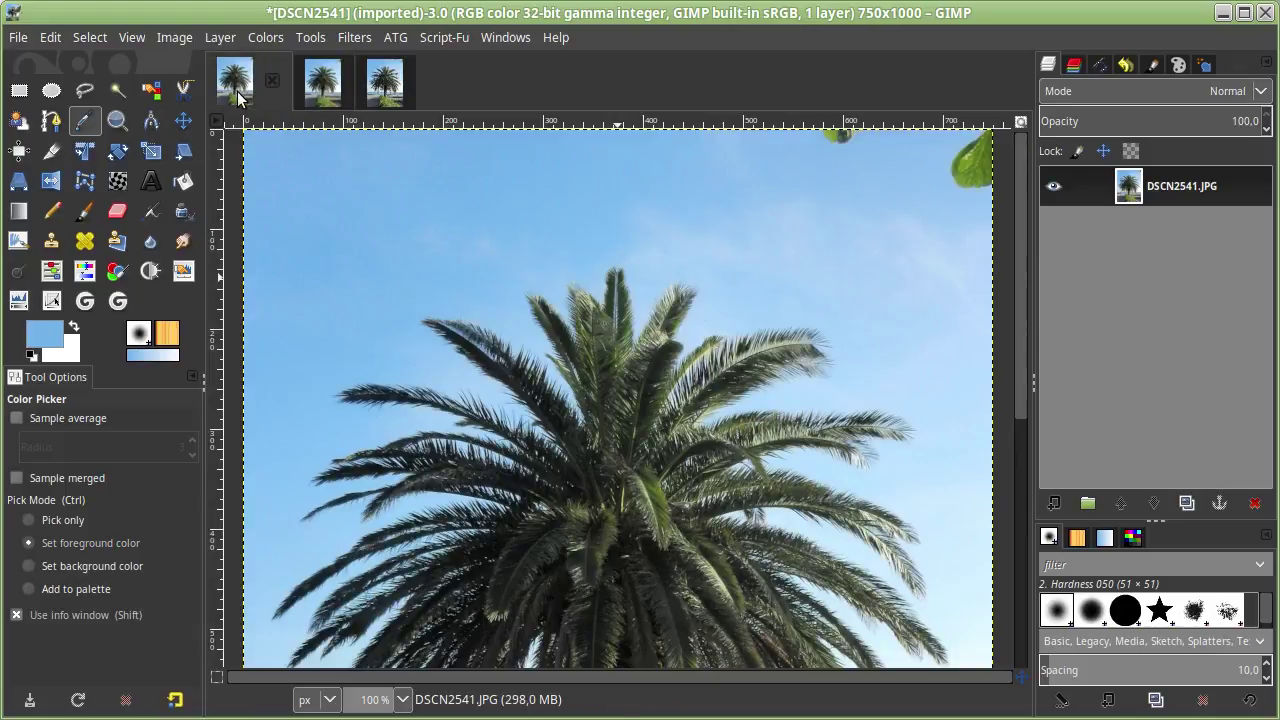
click(335, 95)
click(378, 90)
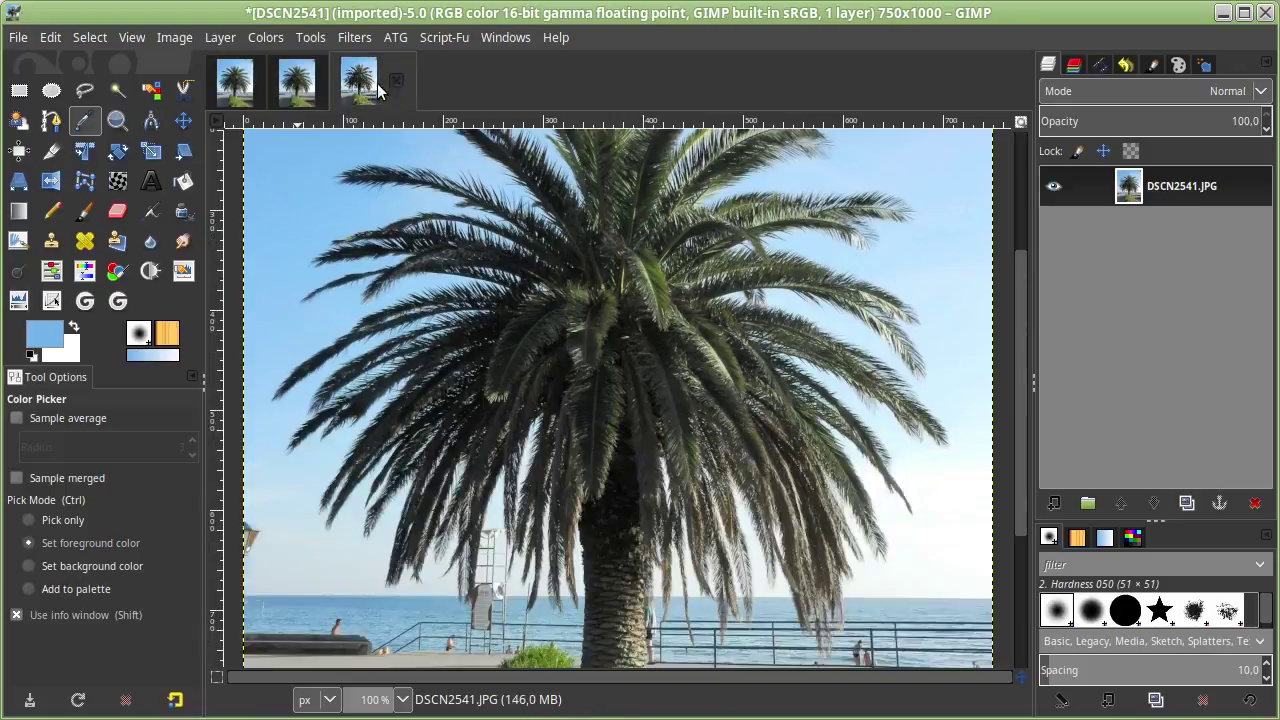
scroll(480, 300, up, 5)
scroll(480, 300, left, 3)
drag(575, 237, 563, 322)
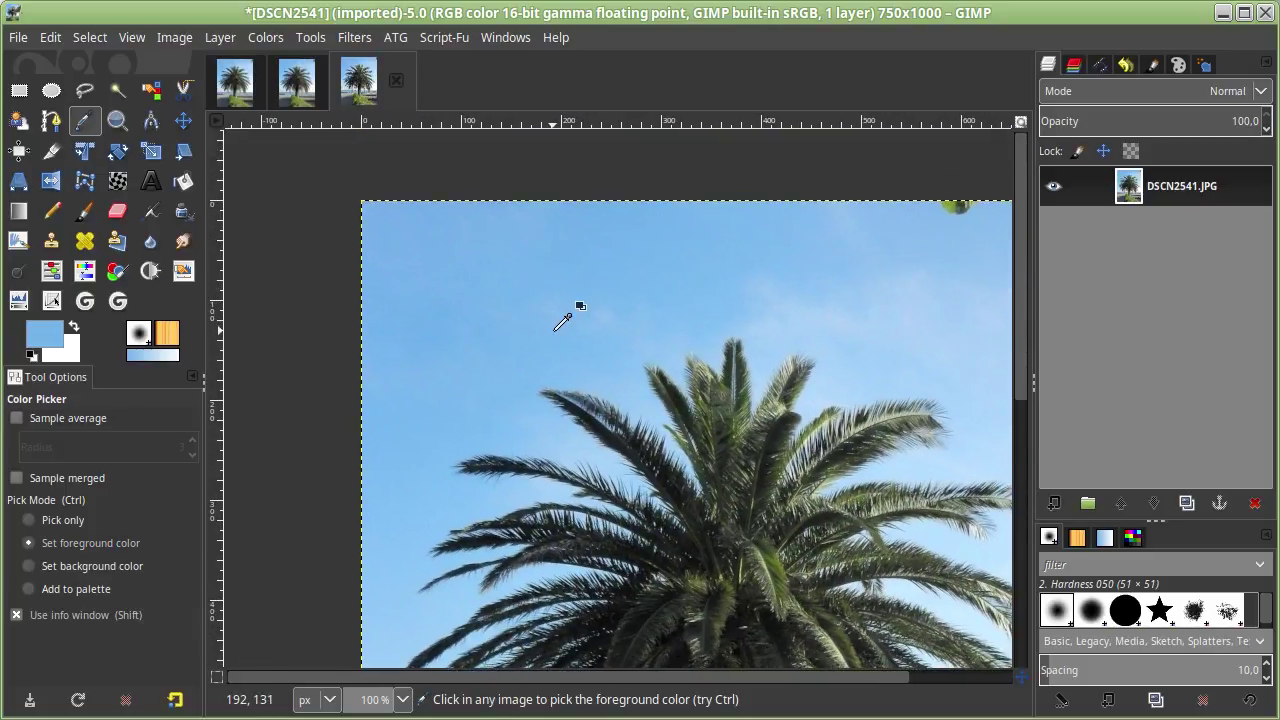
scroll(563, 343, right, 2)
scroll(563, 343, down, 1)
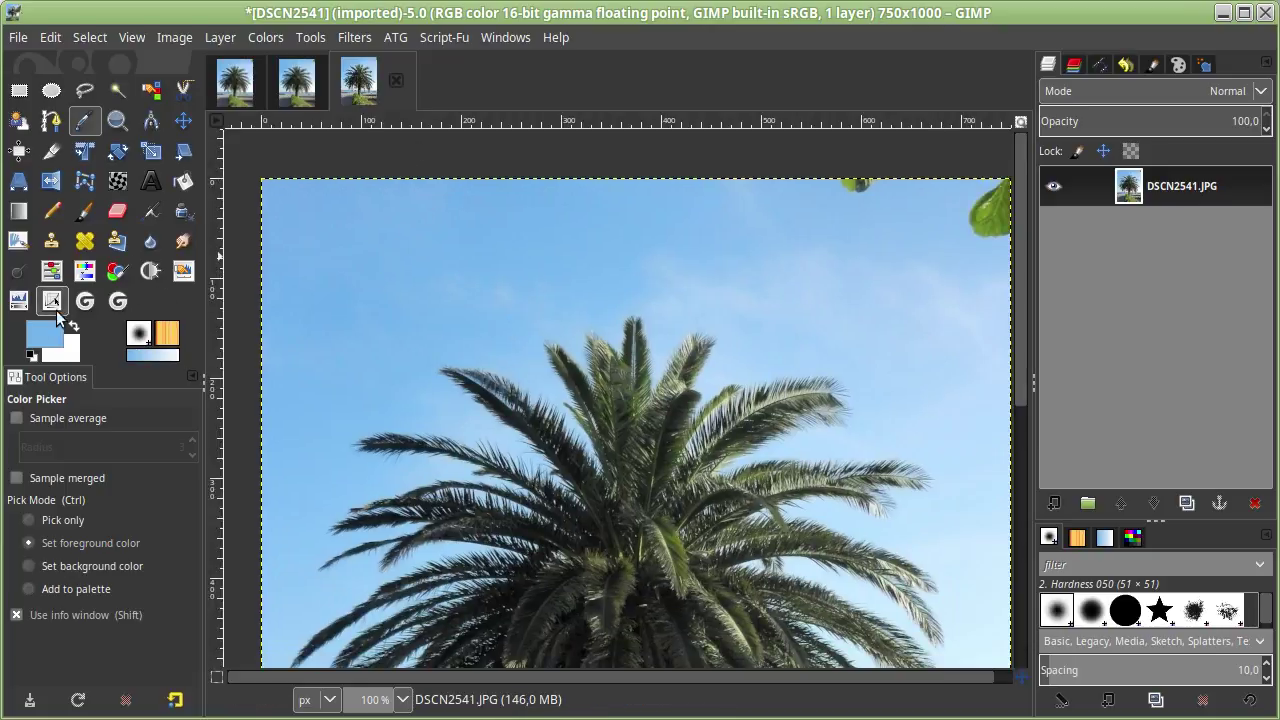
- Apply a saved S-shaped curve preset to the 16-bit float photo
click(52, 300)
click(478, 290)
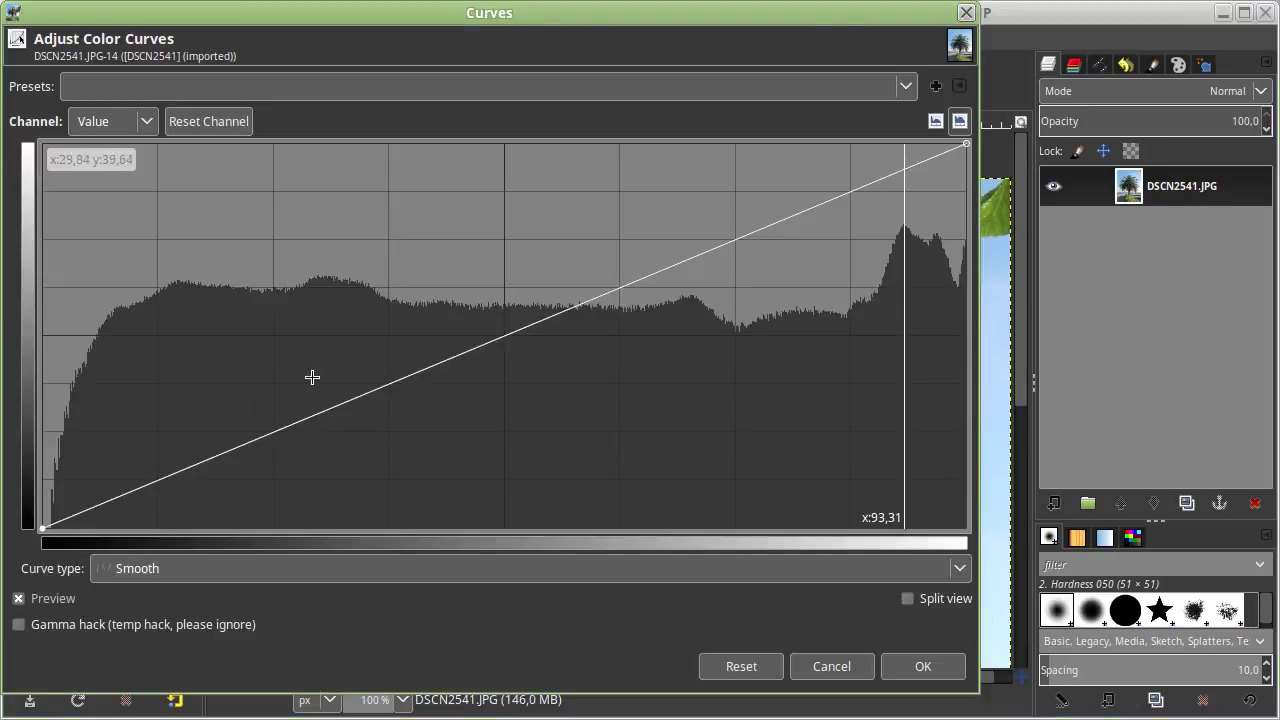
click(905, 86)
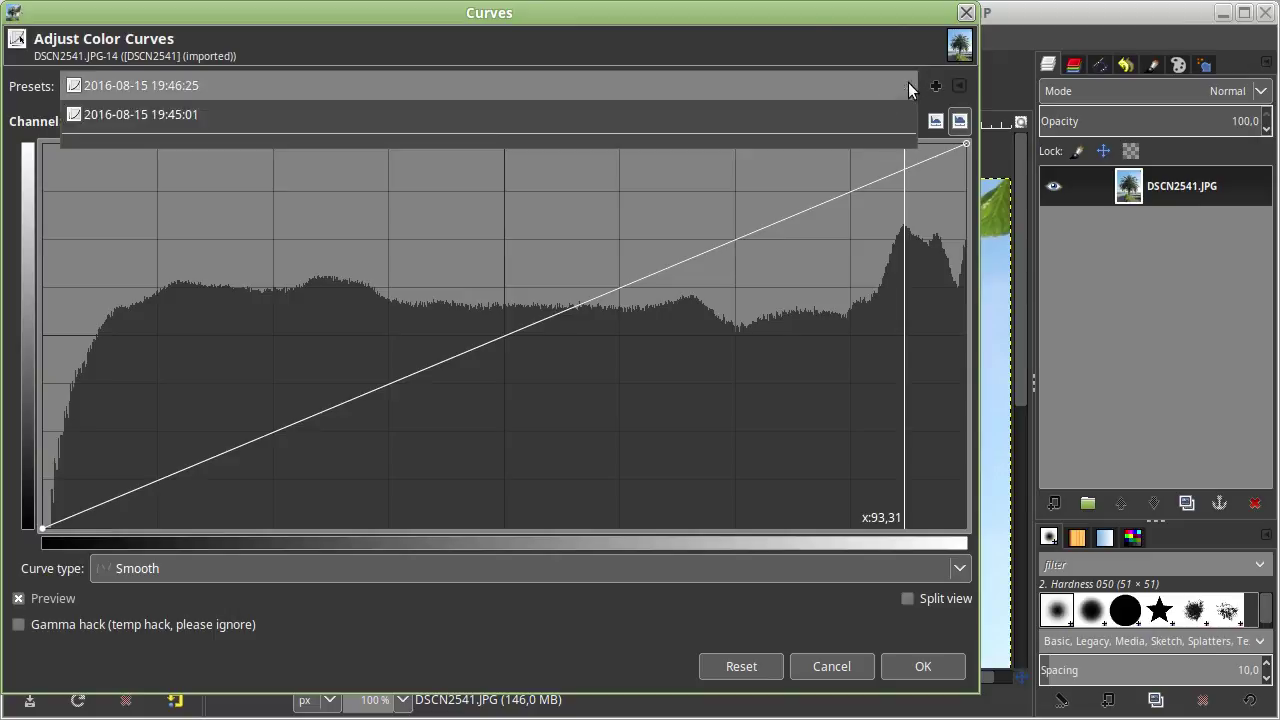
click(349, 120)
click(892, 662)
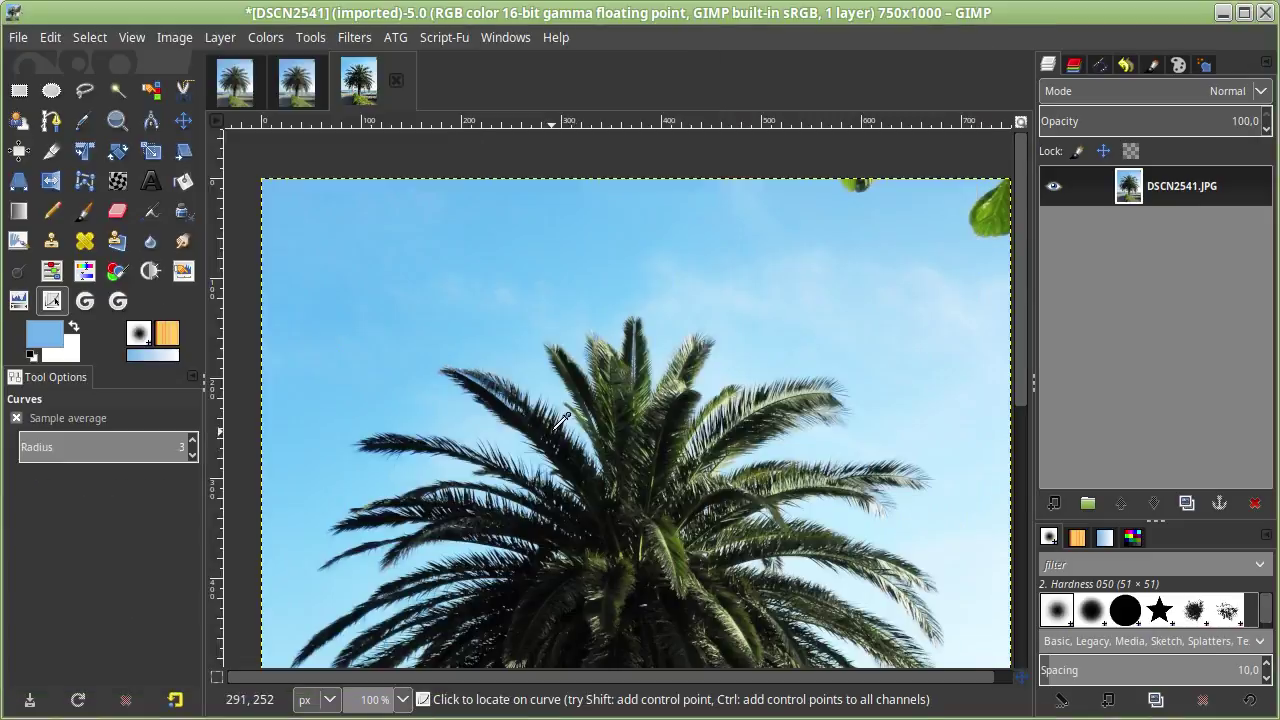
- Stack the 19:53:05 curve preset a second time, then inspect the histogram without changes
click(438, 357)
click(922, 86)
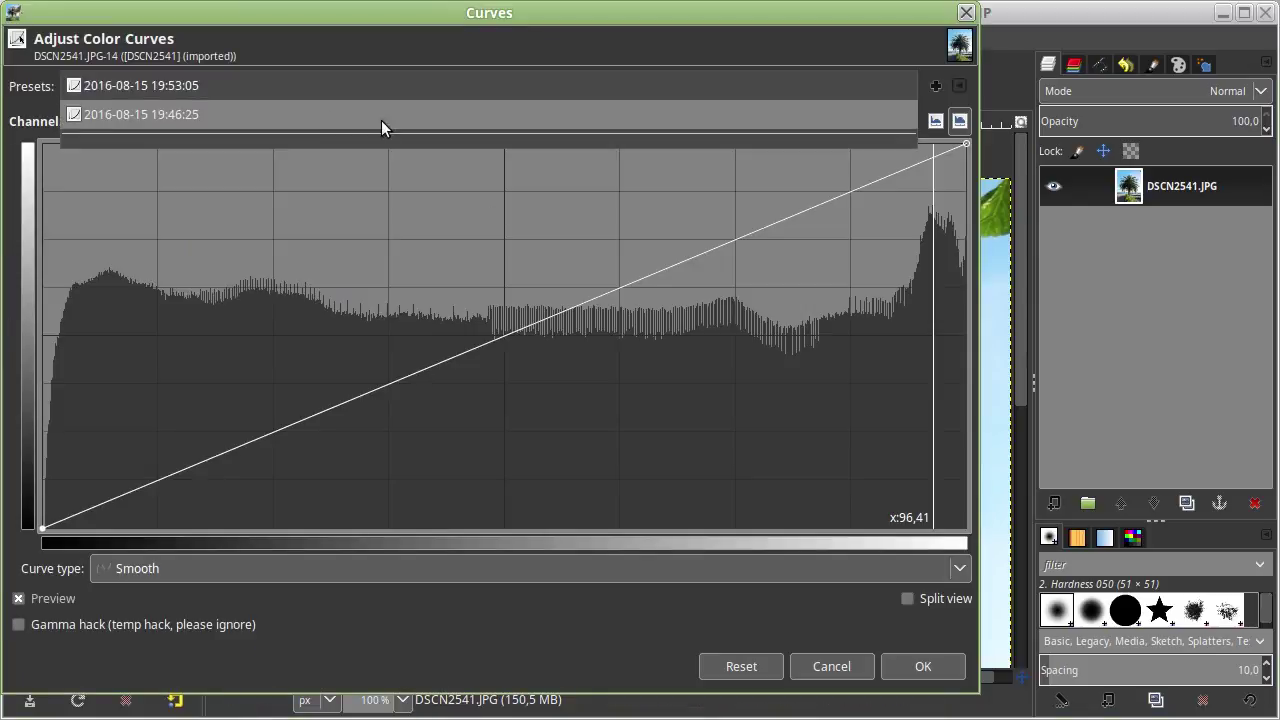
click(292, 82)
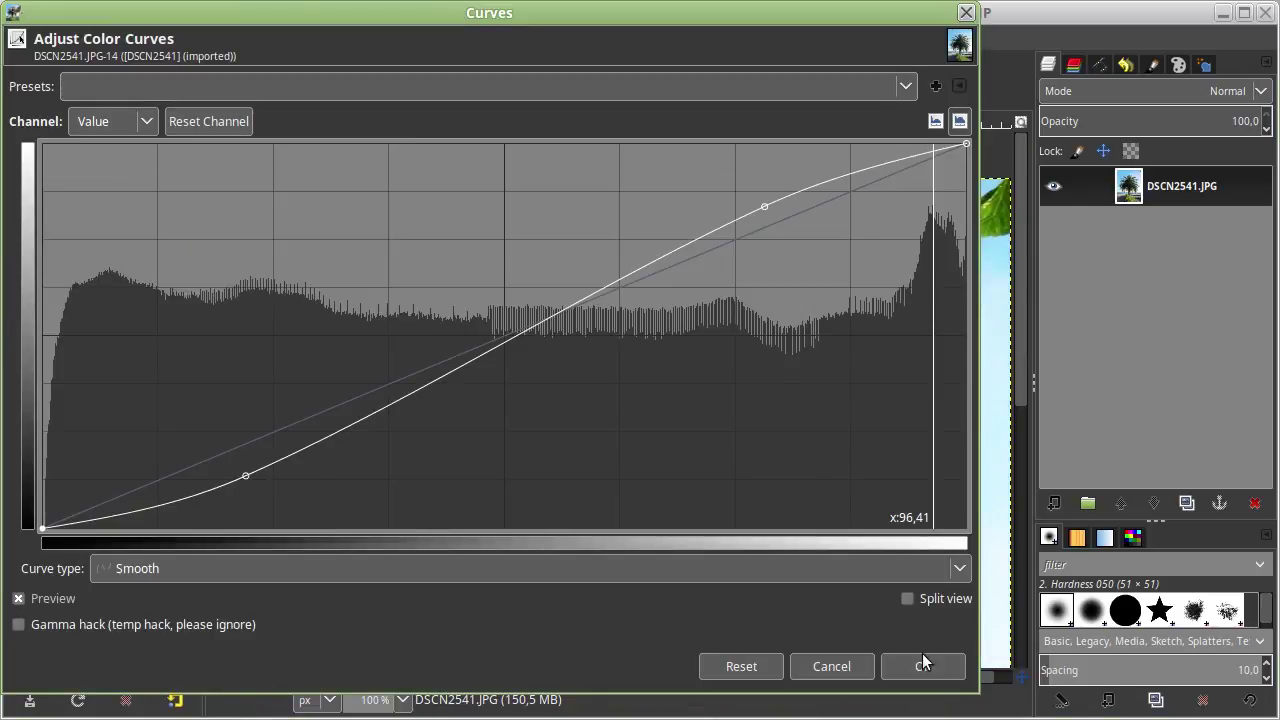
click(922, 665)
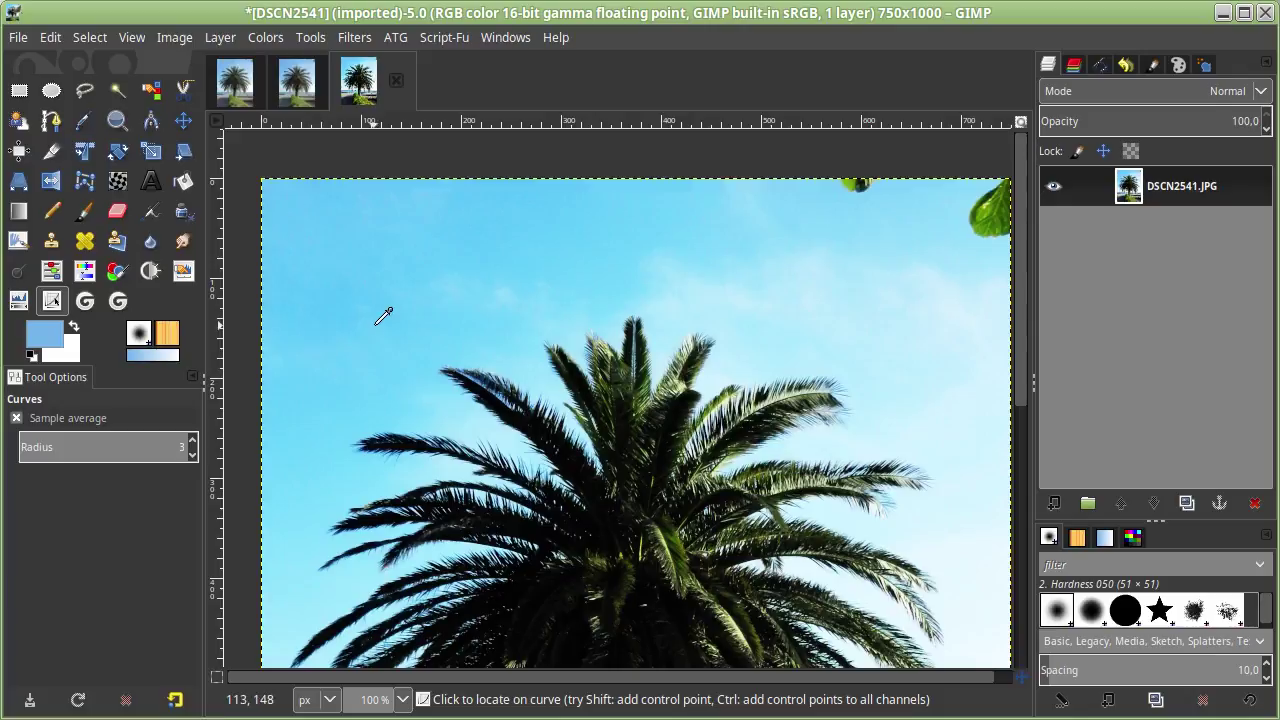
click(383, 316)
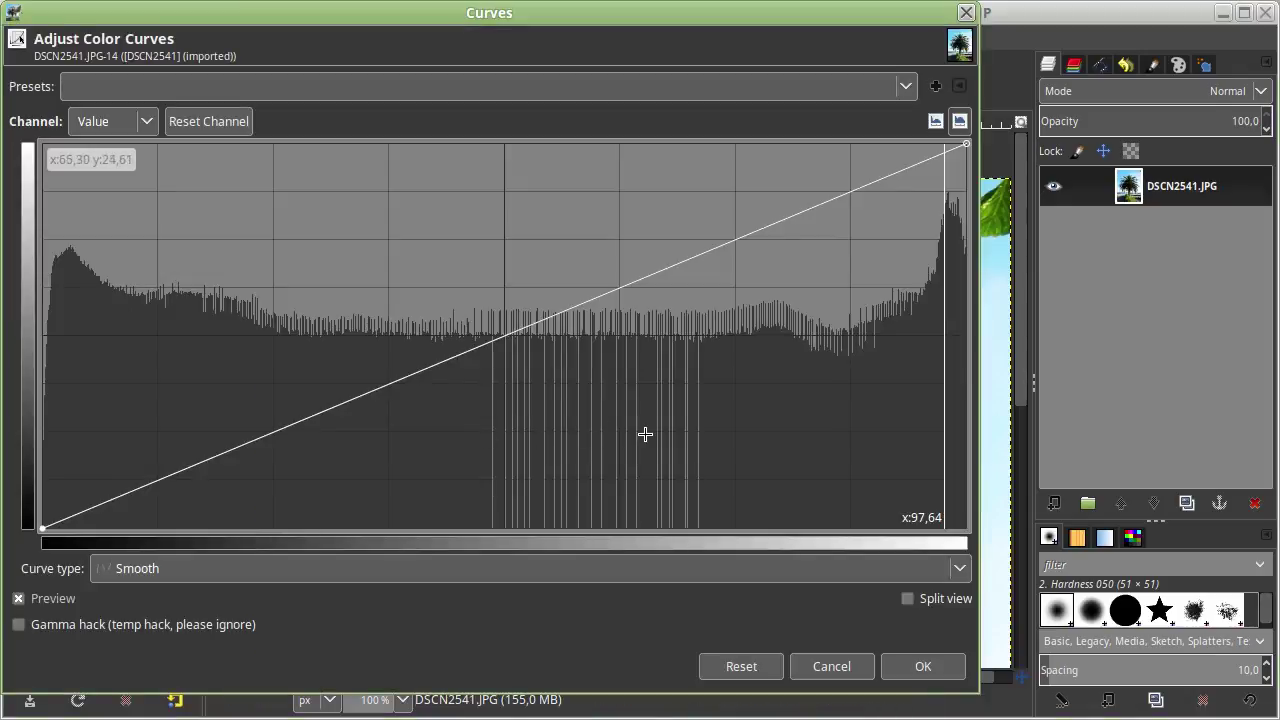
click(835, 666)
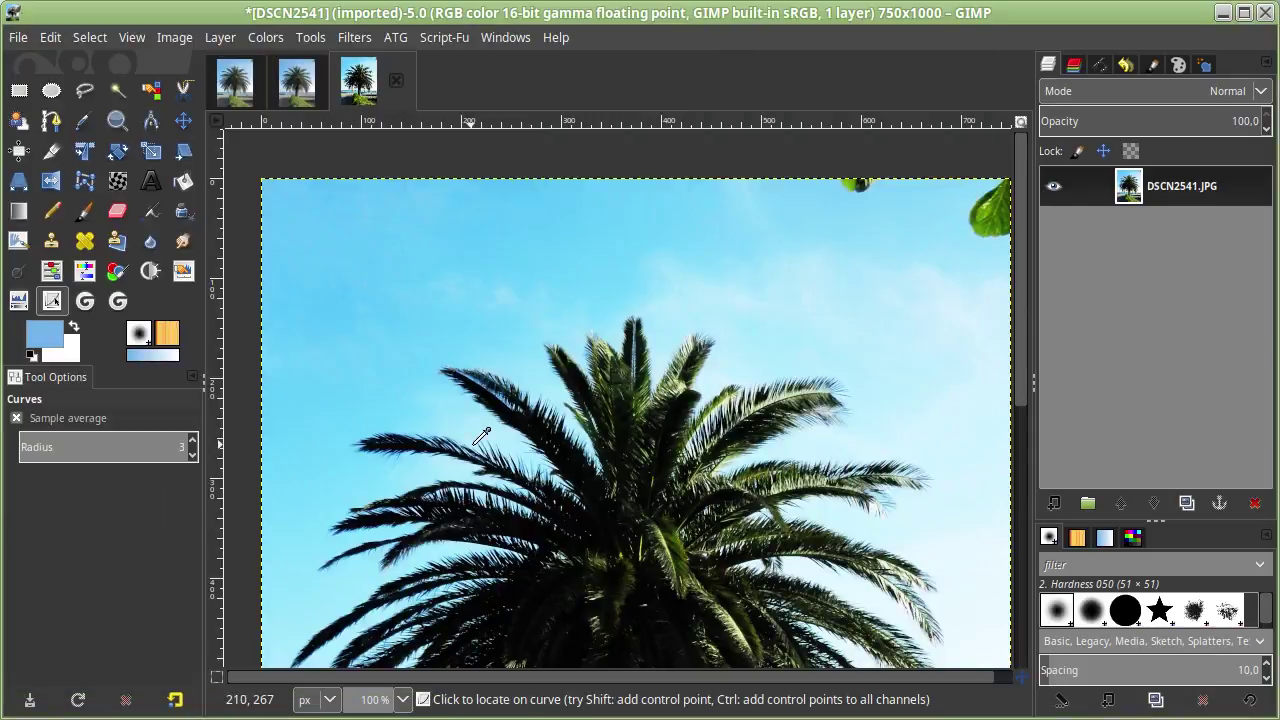
- Undo both Curves adjustments and the Scale Image step to restore full size
click(60, 38)
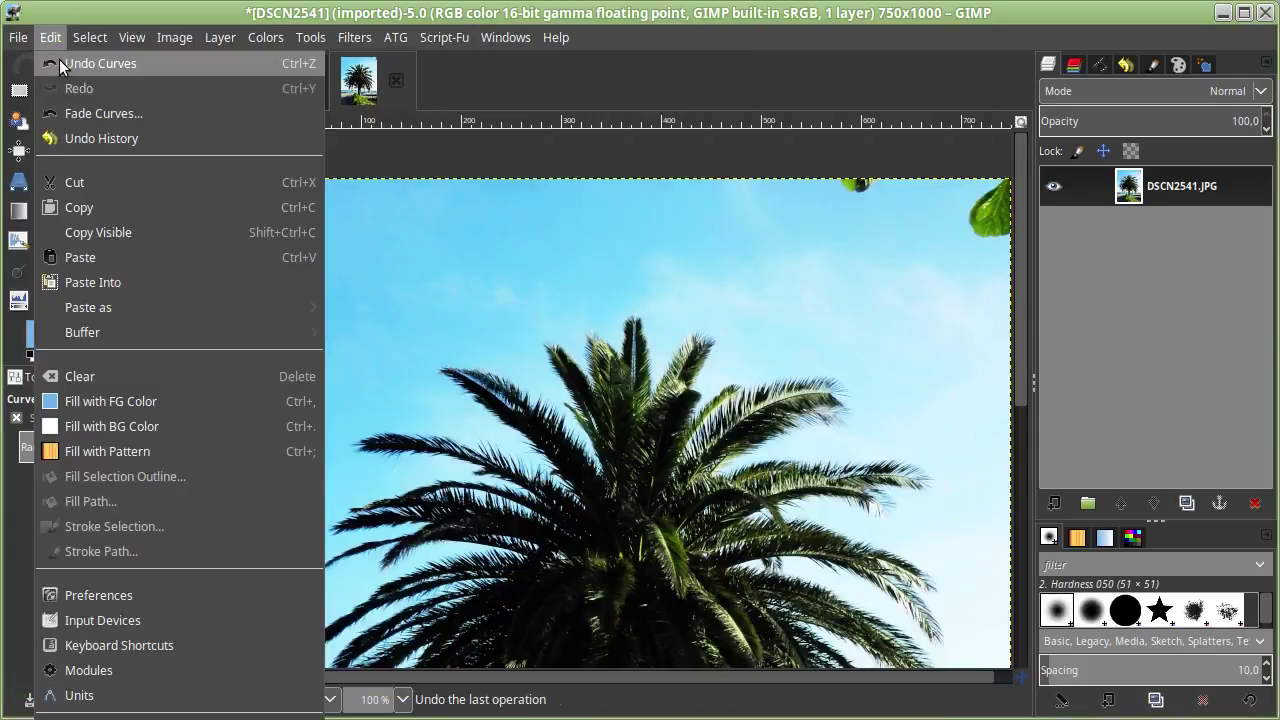
click(60, 62)
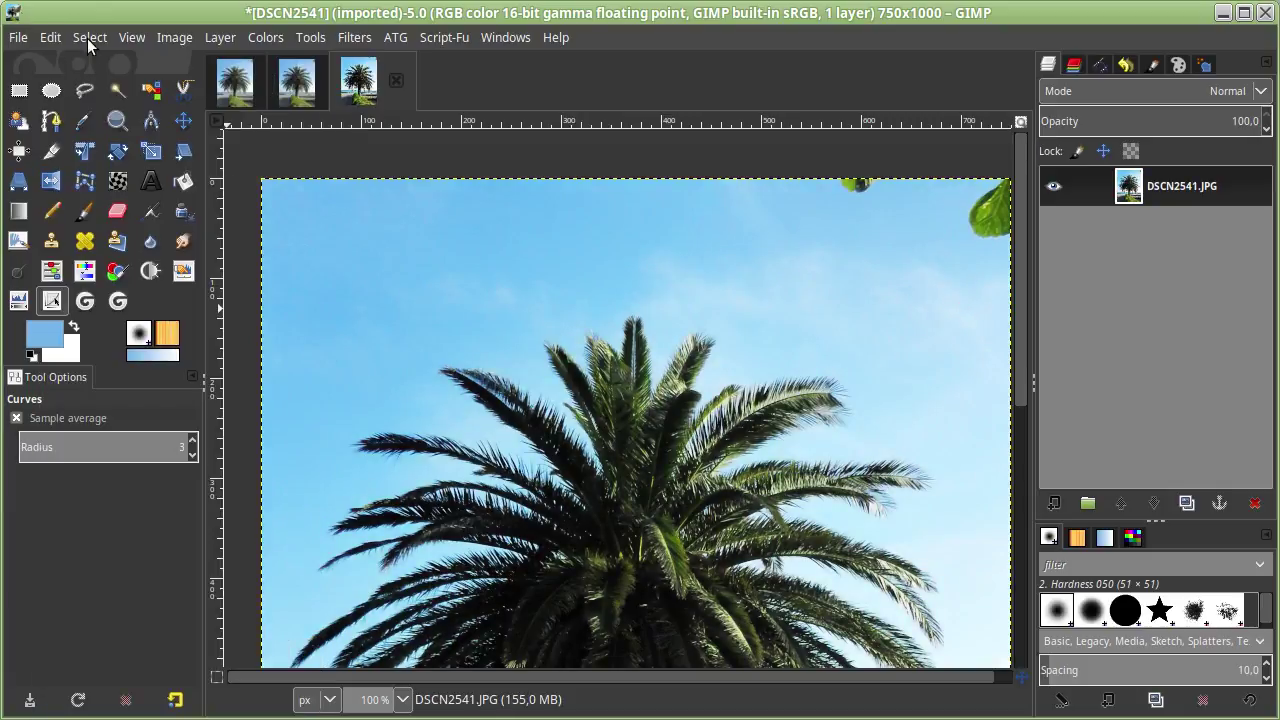
click(56, 37)
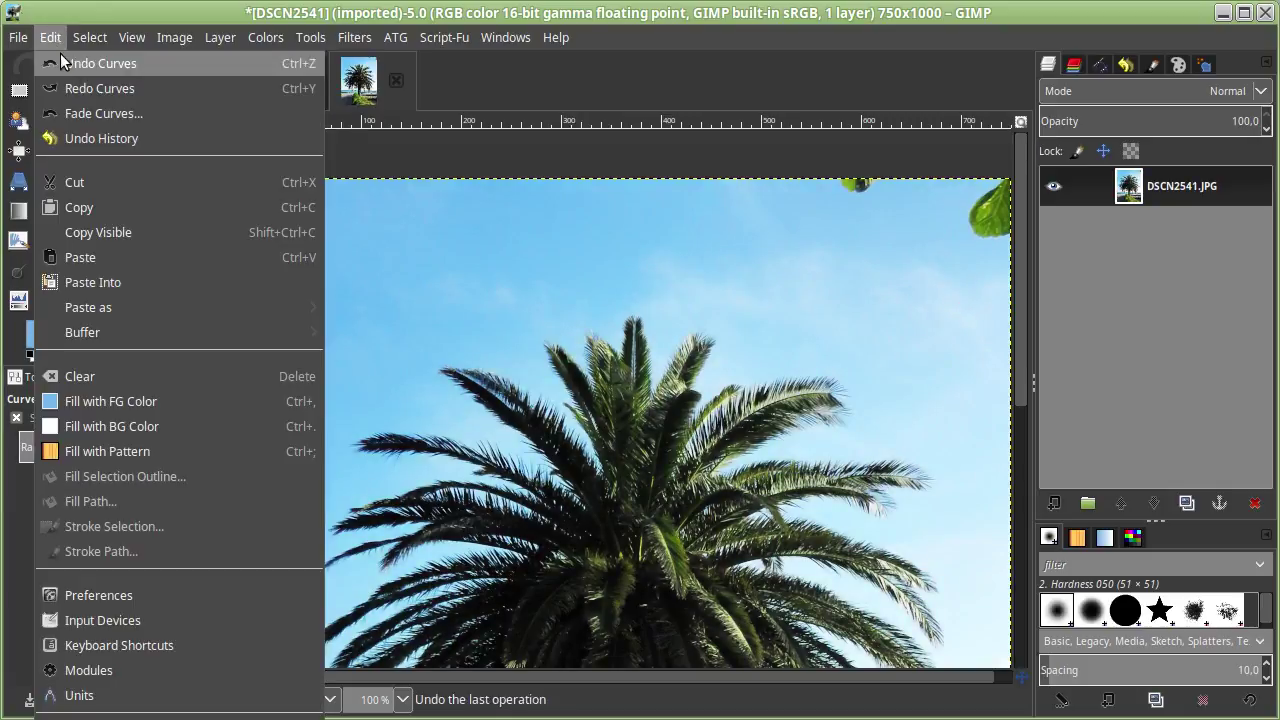
click(114, 64)
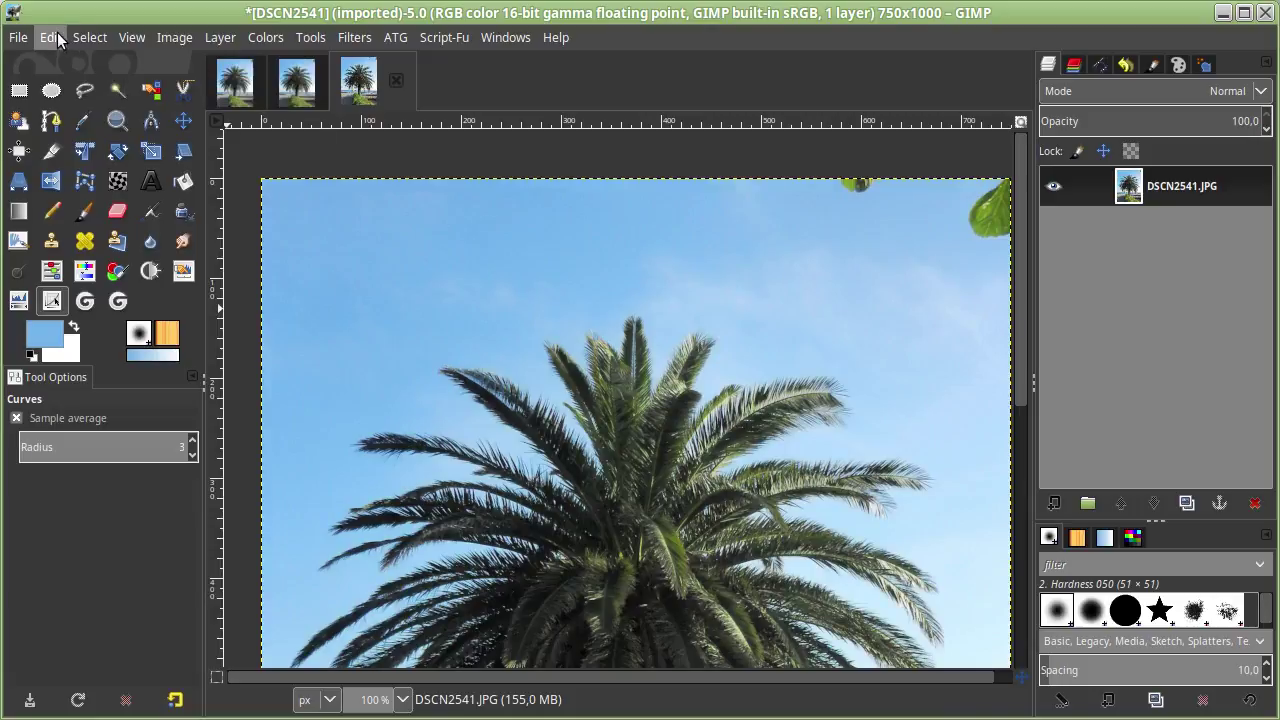
click(58, 38)
click(64, 62)
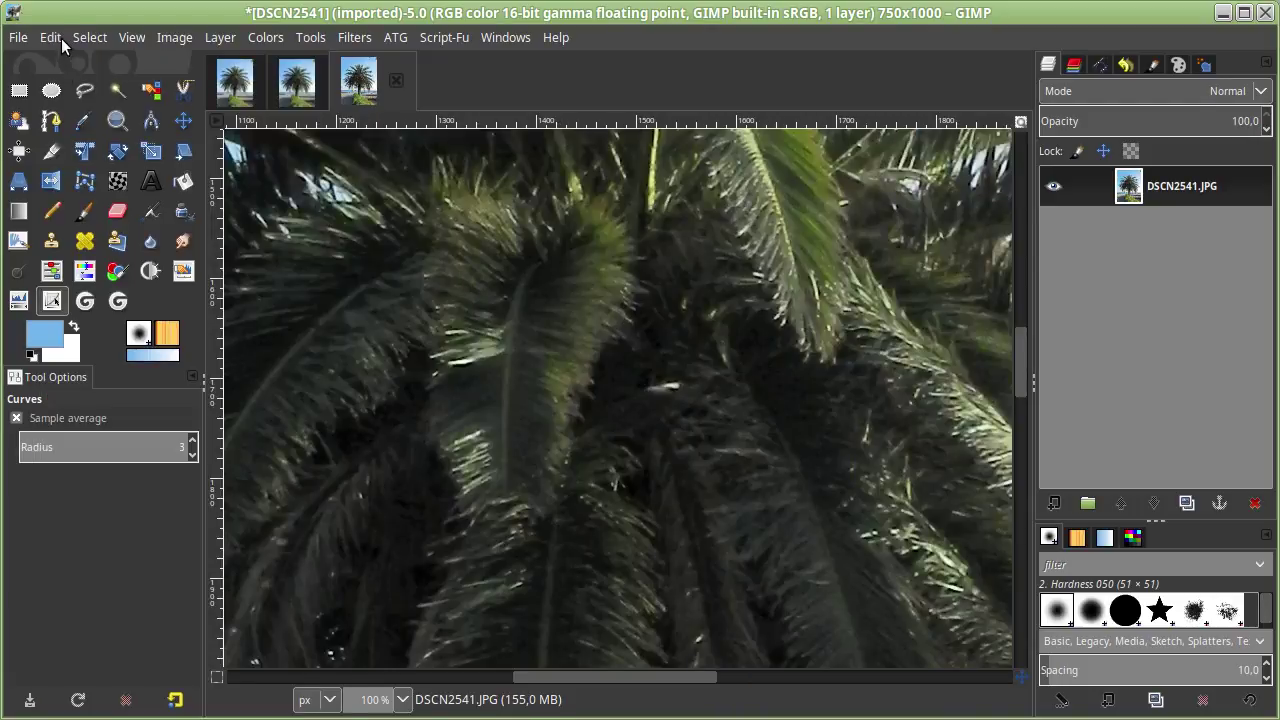
click(61, 38)
- Undo the 16-bit floating point conversion, returning the photo to 8-bit integer
click(61, 62)
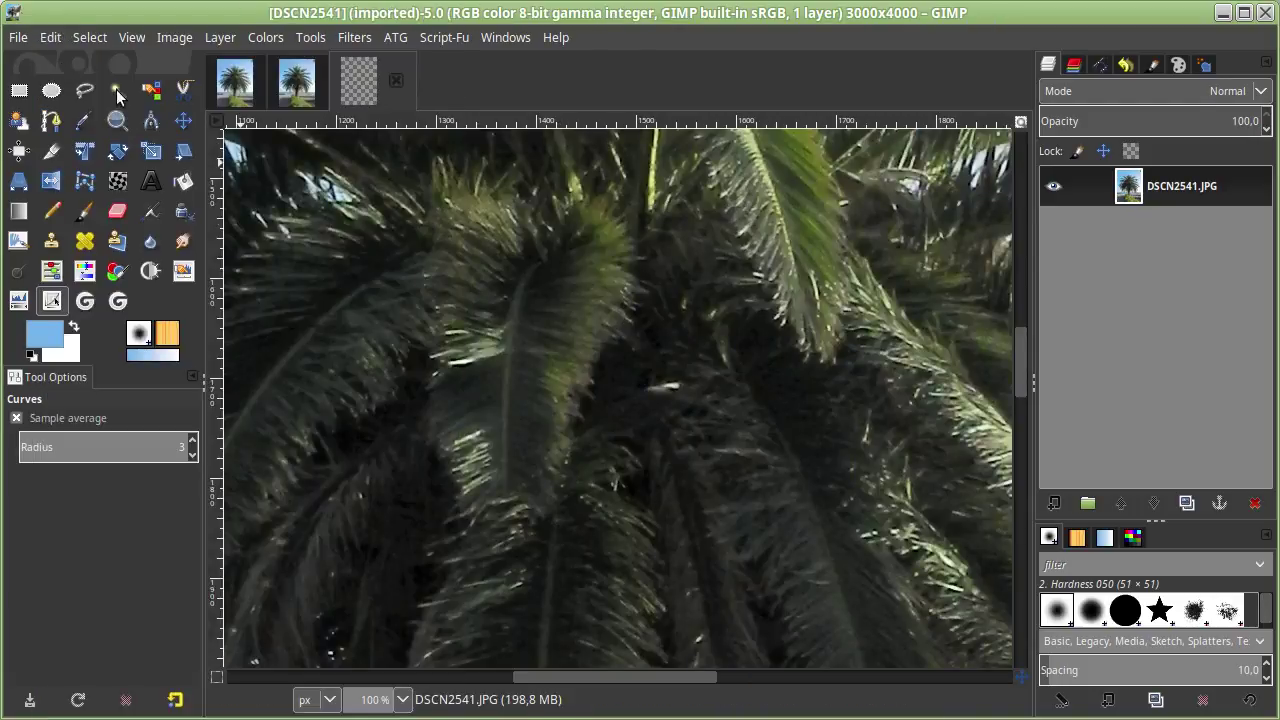
click(45, 38)
key(Escape)
scroll(287, 153, up, 5)
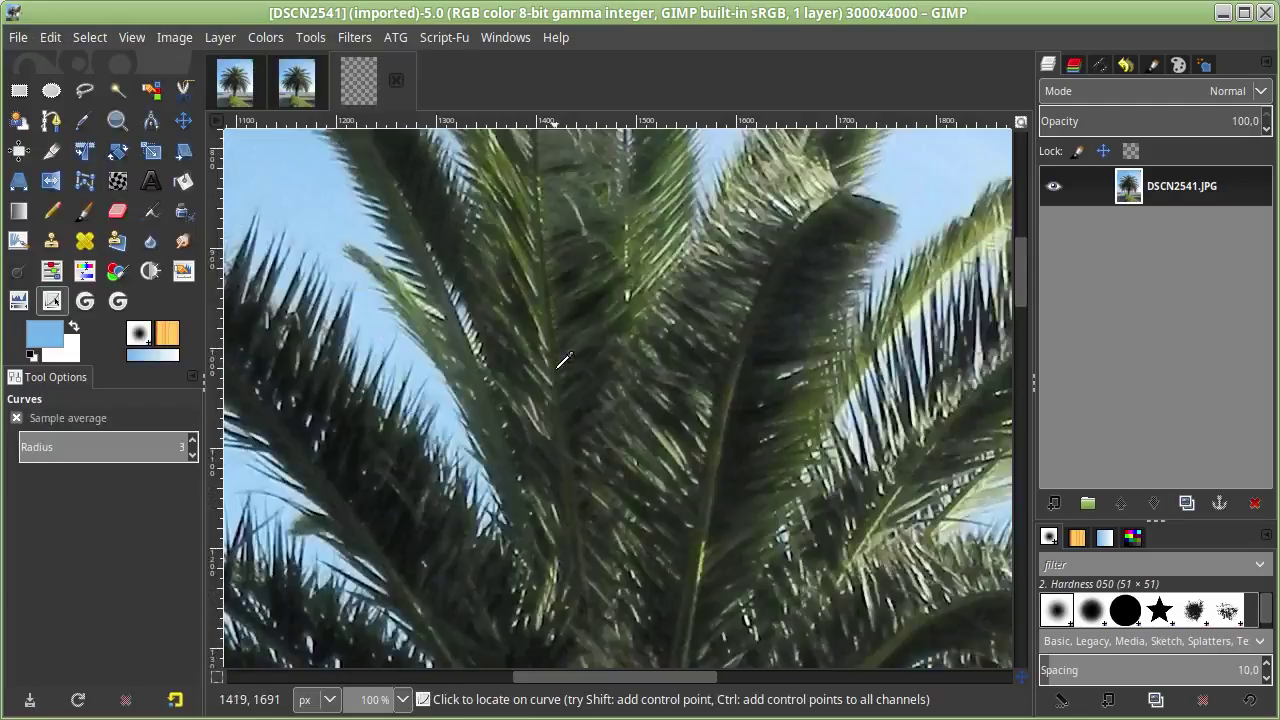
scroll(287, 153, up, 5)
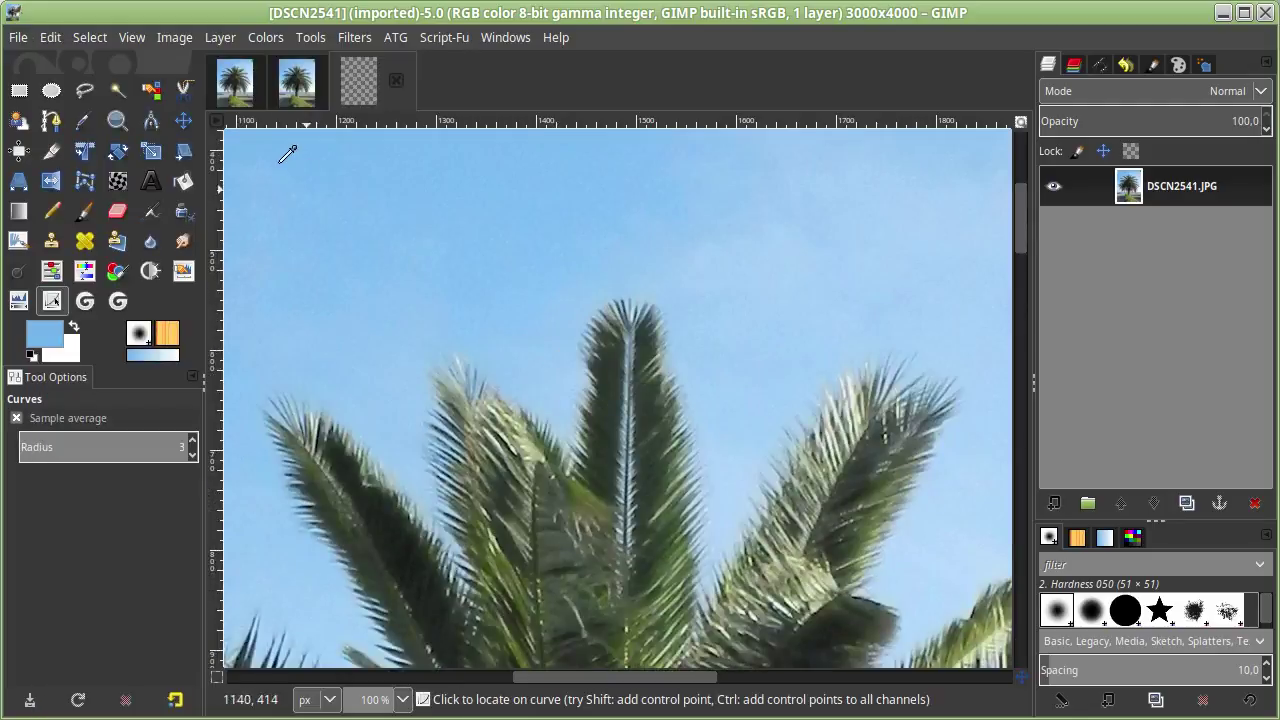
- Convert the palm photo to 64-bit floating point precision
click(167, 37)
mouse_move(203, 132)
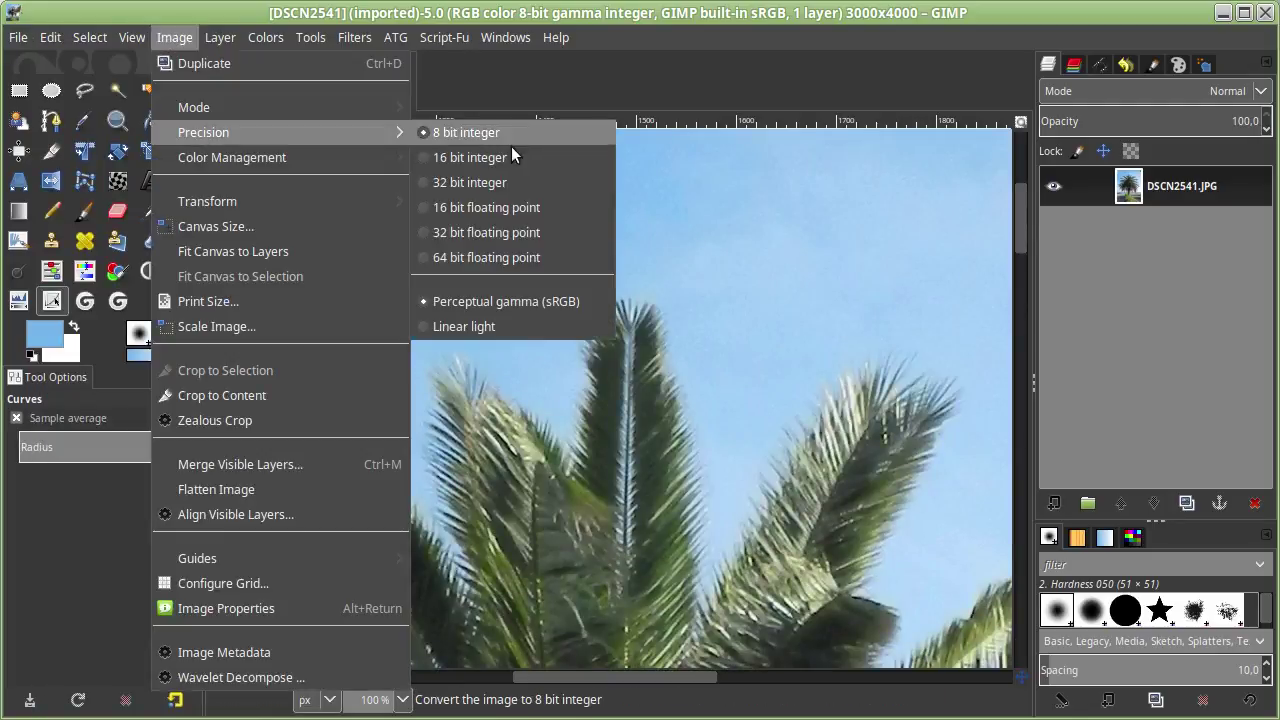
click(422, 257)
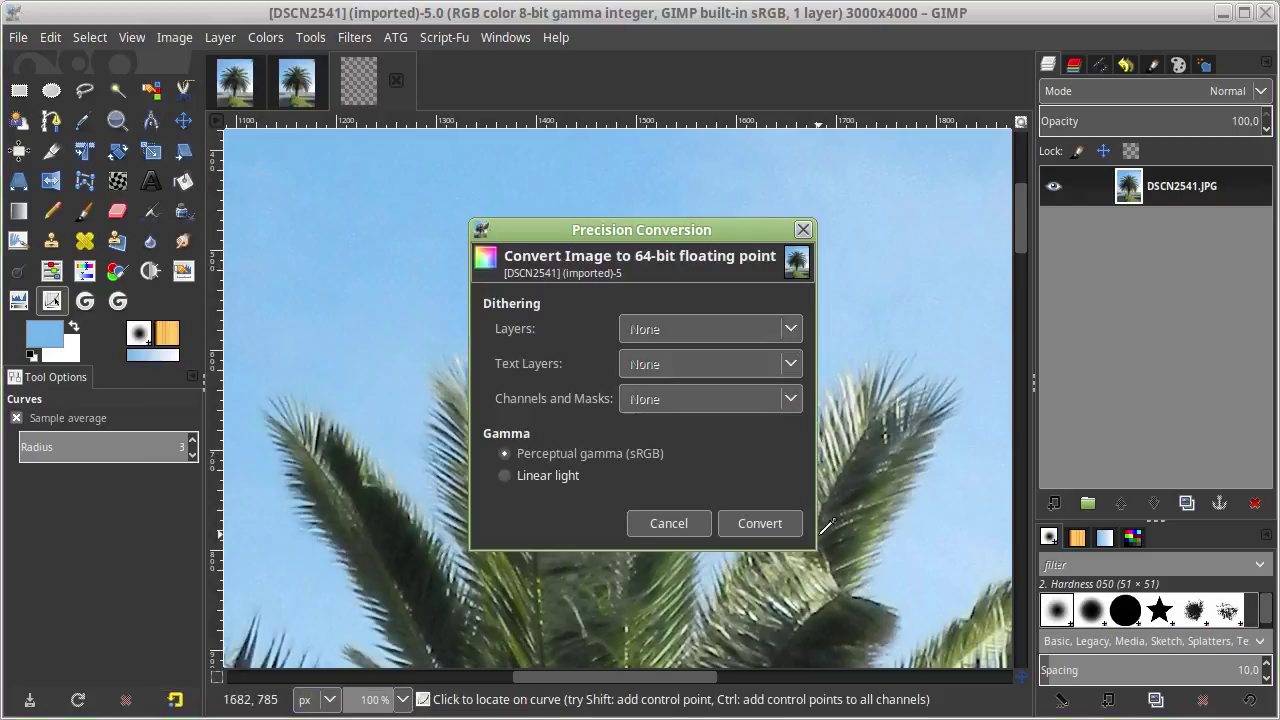
click(773, 527)
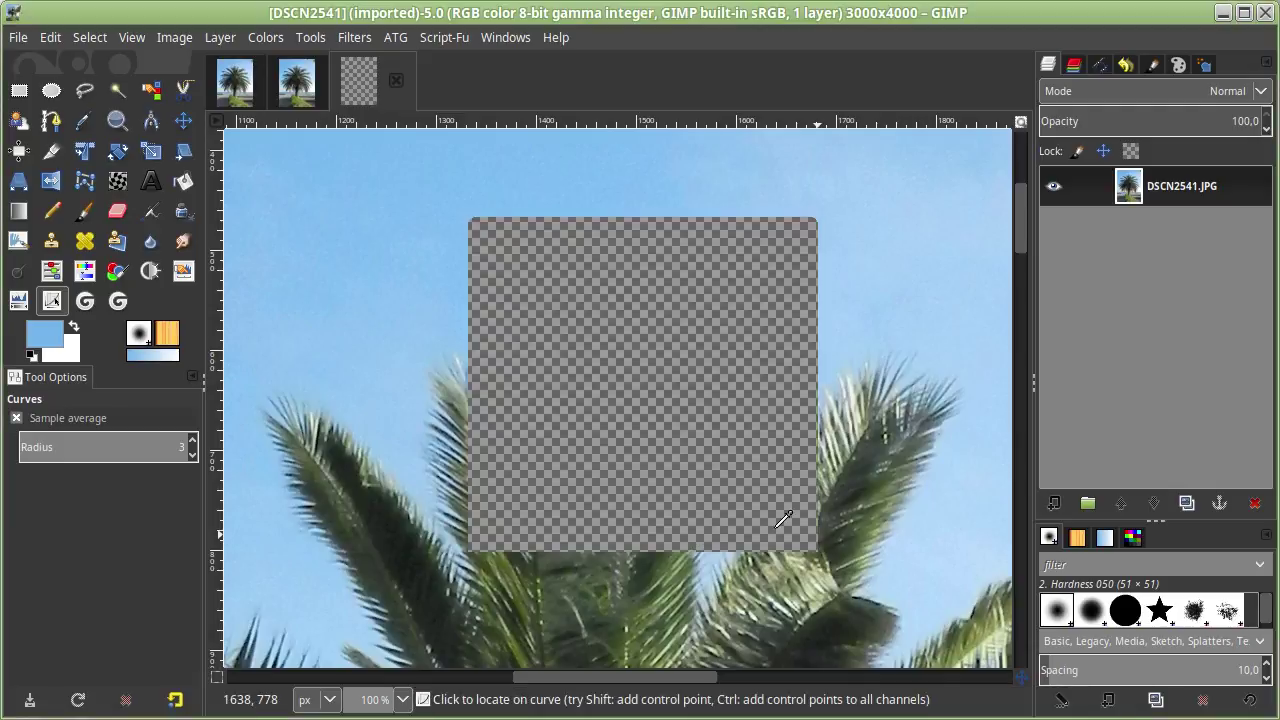
scroll(570, 335, down, 3)
scroll(570, 335, up, 4)
scroll(470, 250, up, 3)
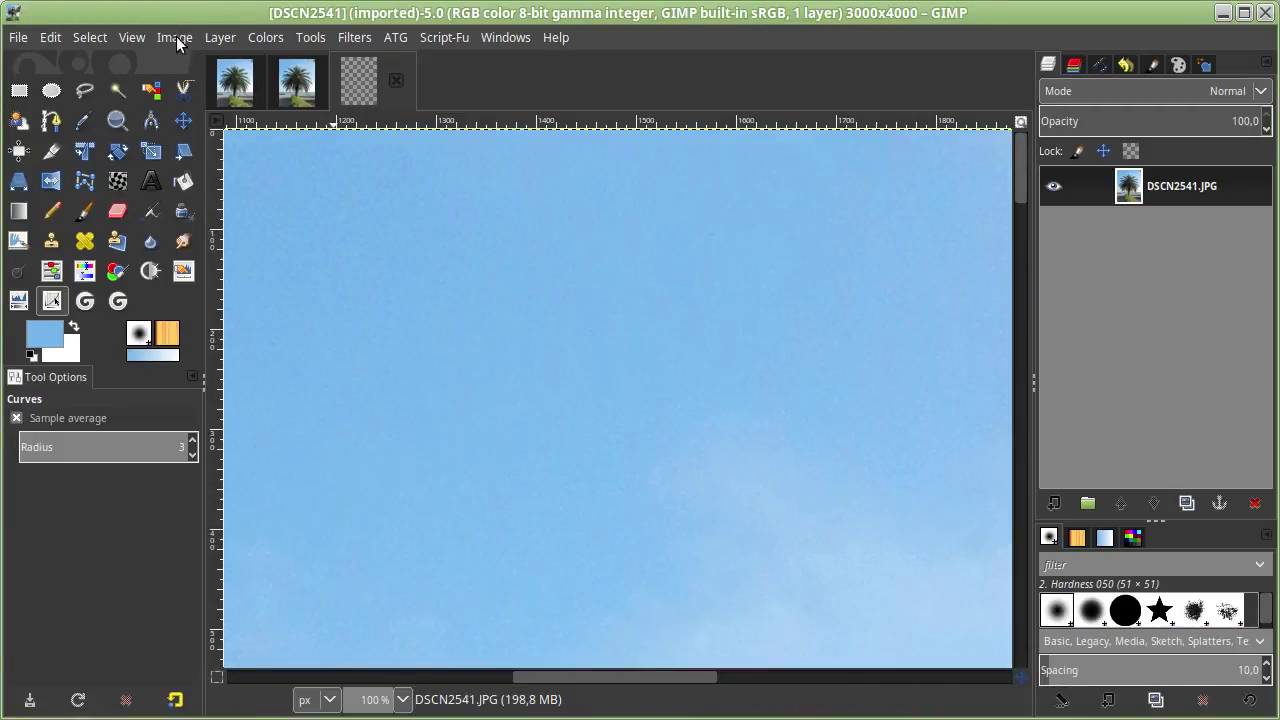
click(176, 37)
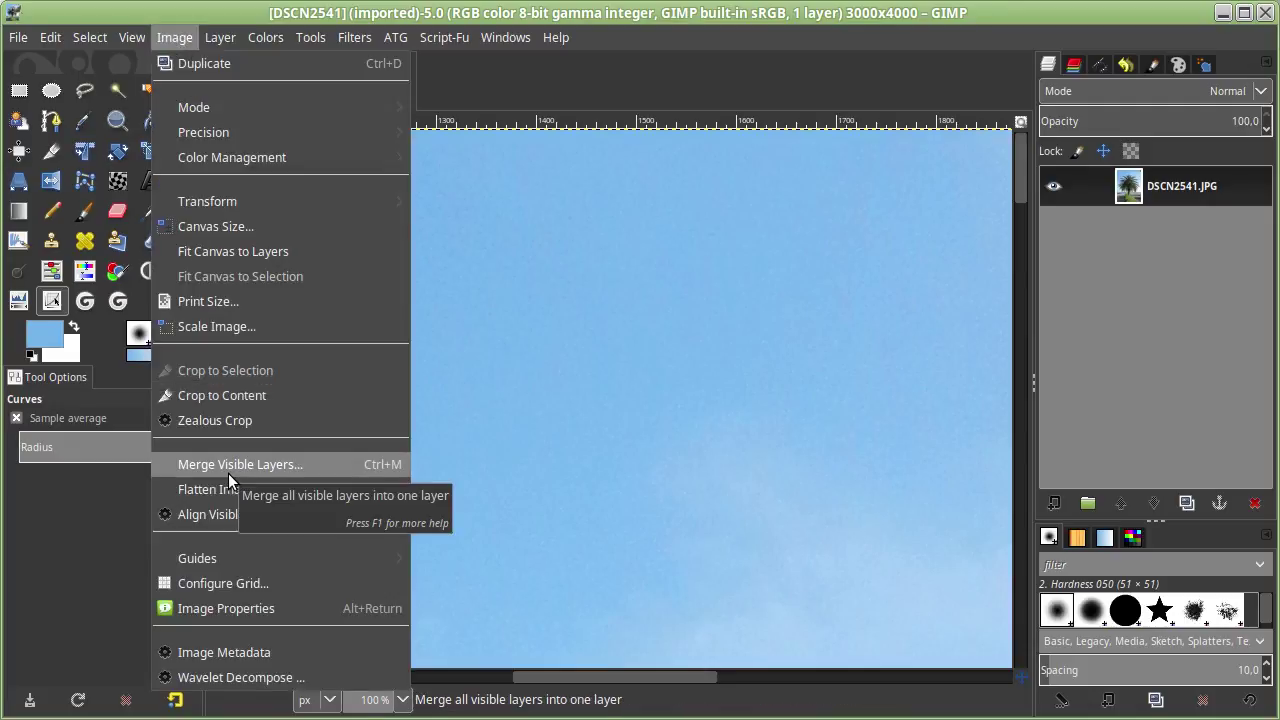
- Scale the 64-bit palm photo to height 1000, giving 750 × 1000 pixels
click(233, 328)
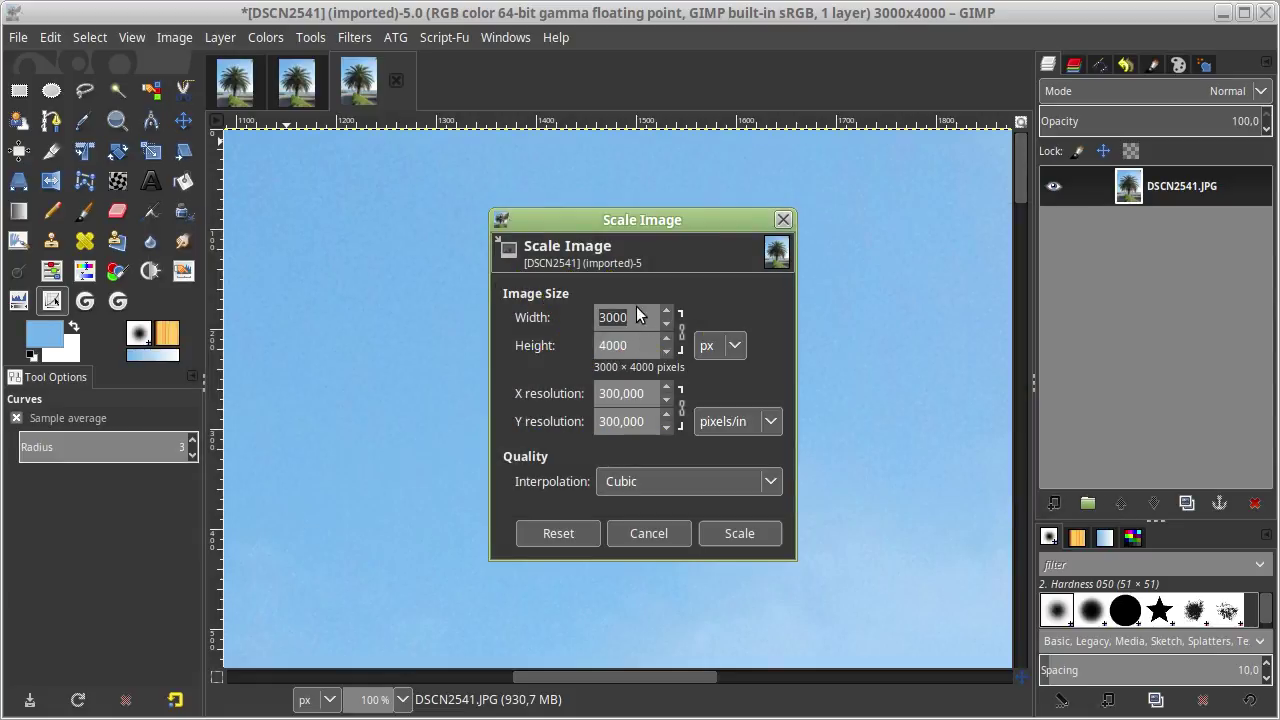
double_click(587, 345)
text(1000)
click(645, 317)
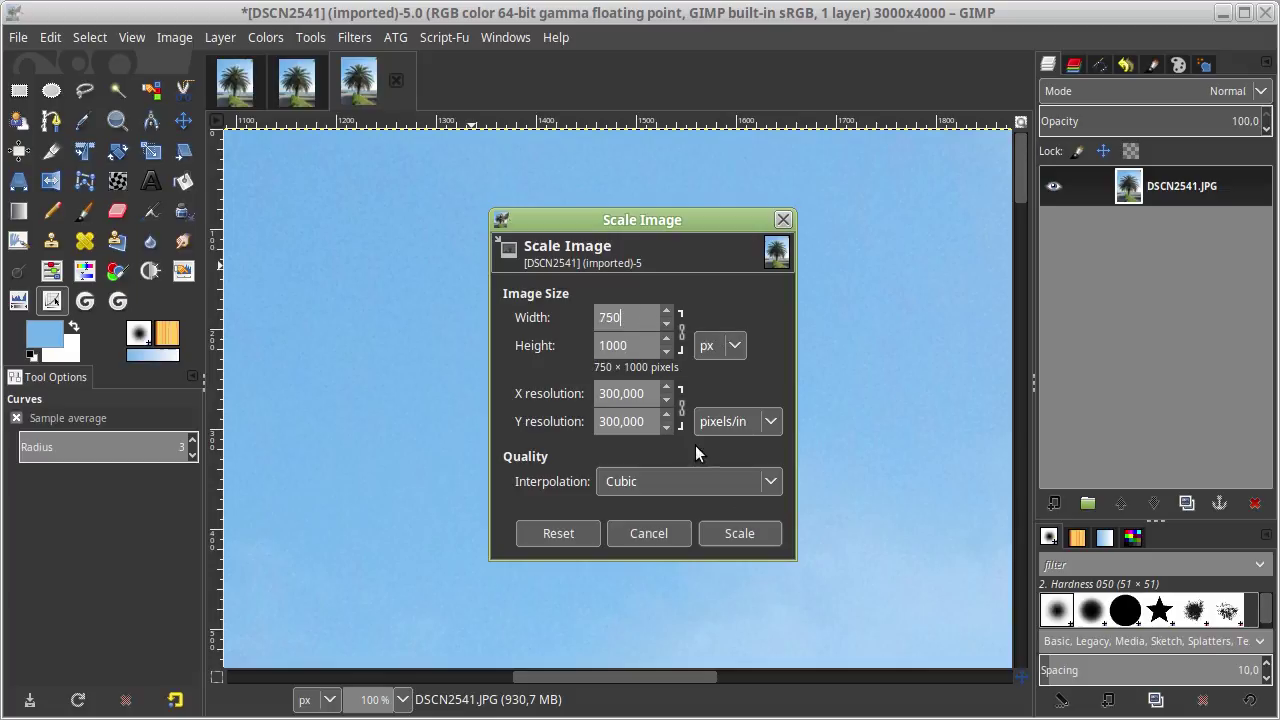
click(739, 533)
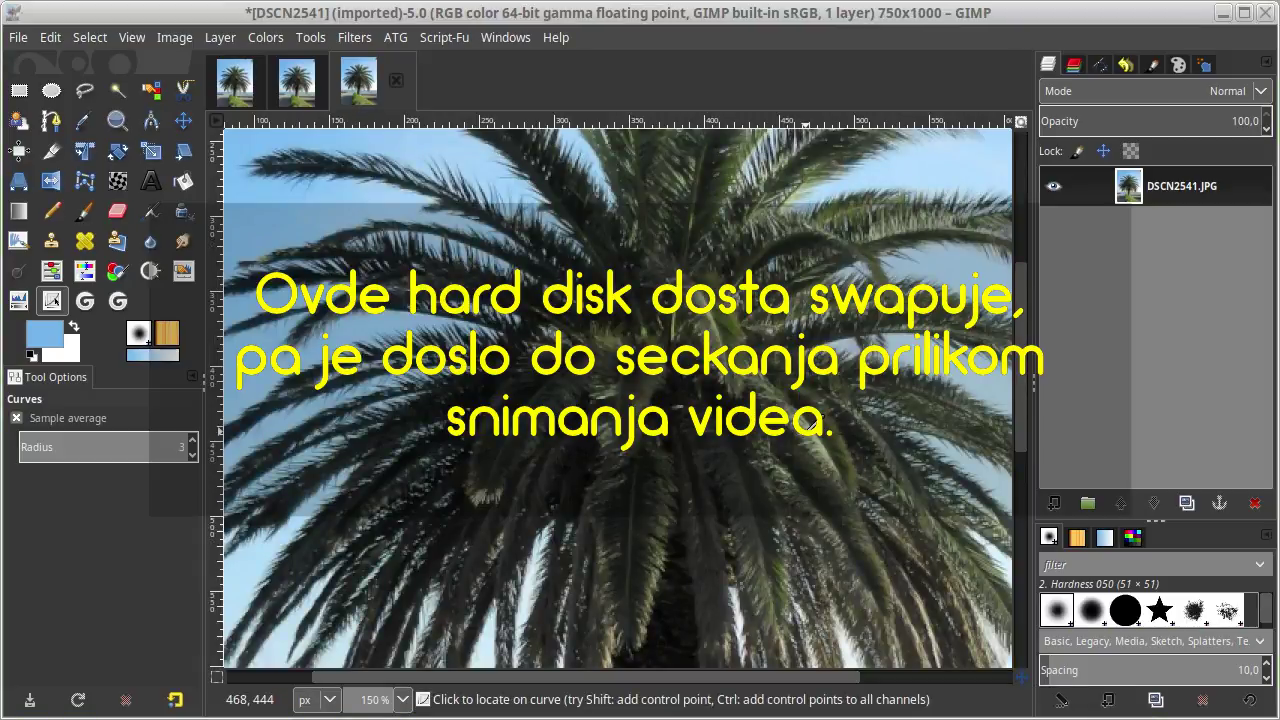
scroll(689, 280, up, 5)
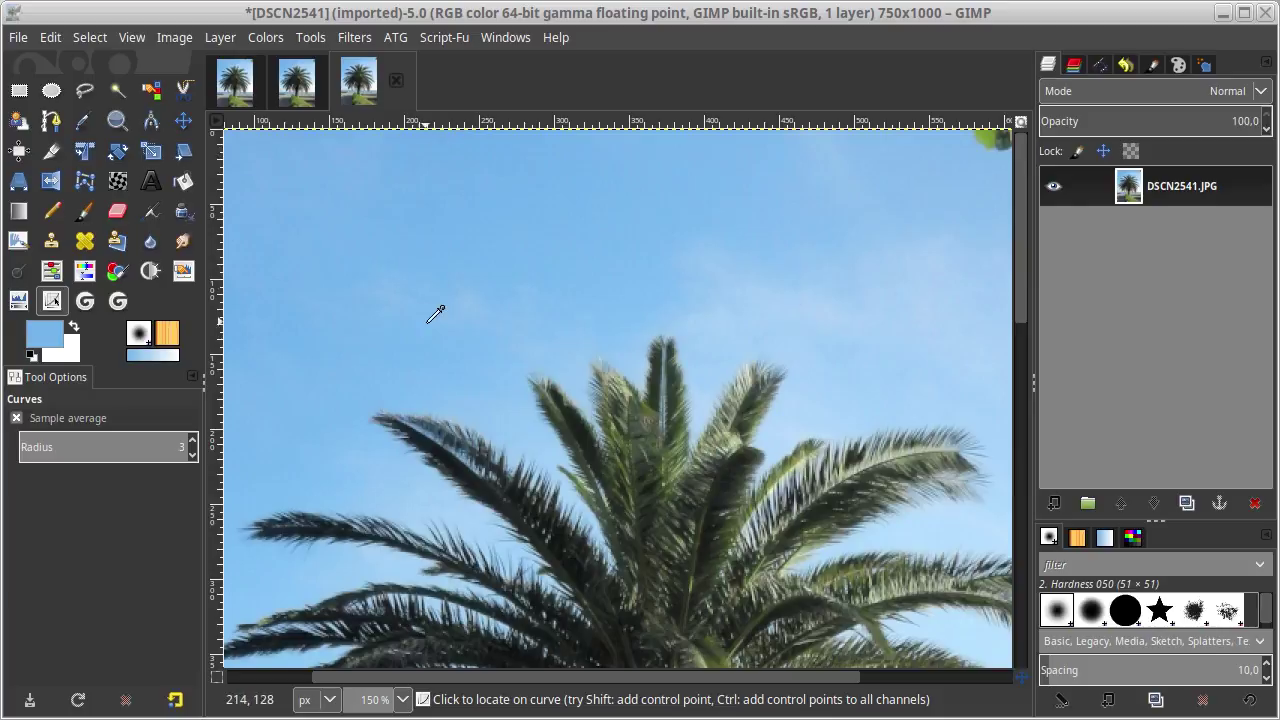
click(408, 320)
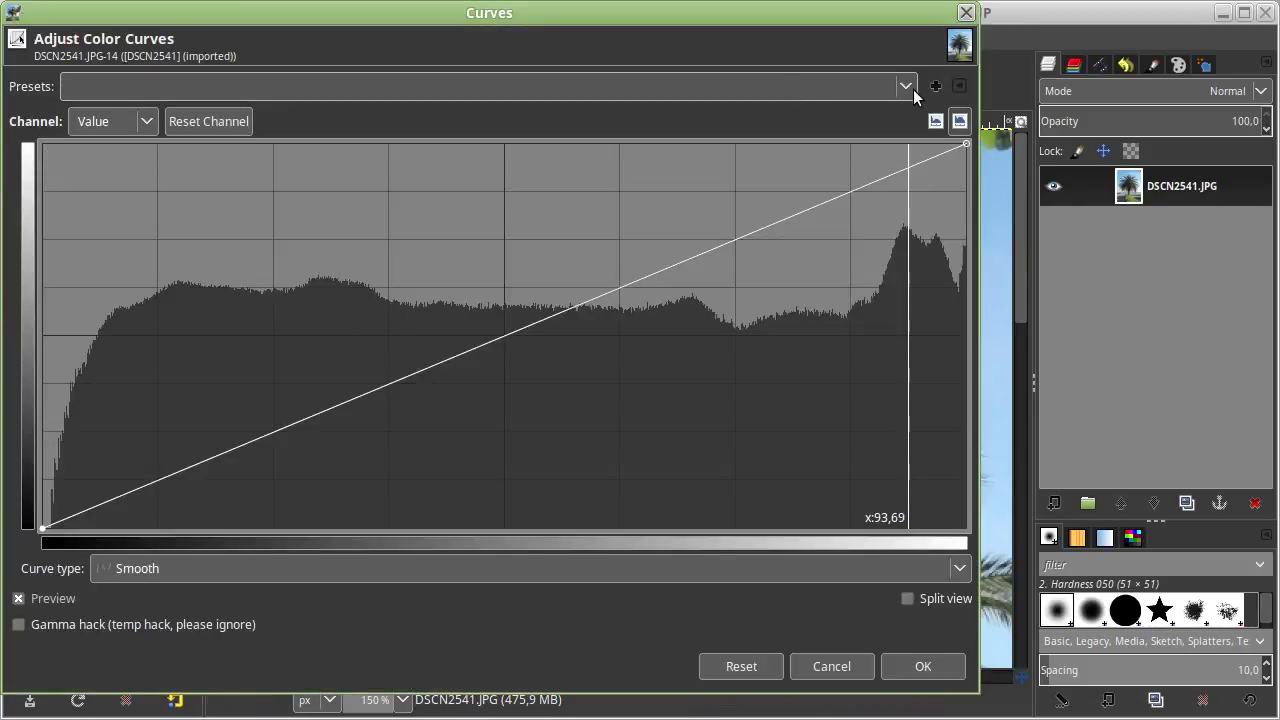
click(906, 87)
click(397, 116)
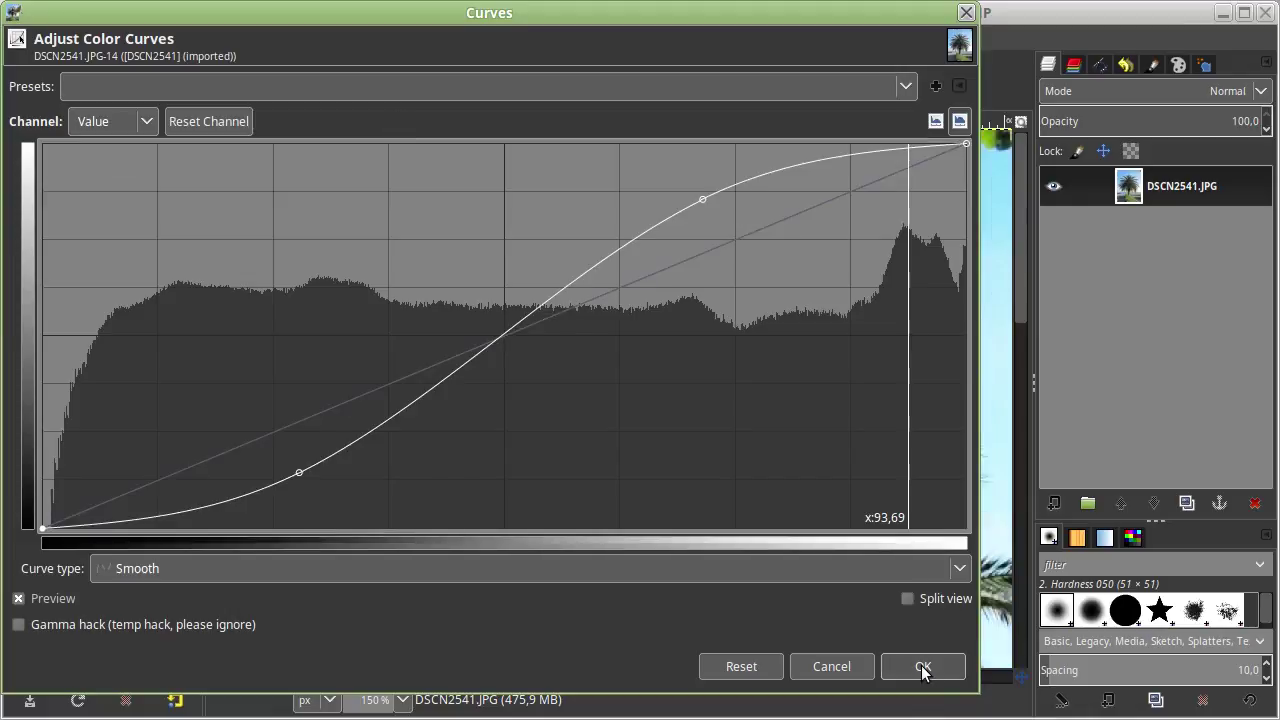
click(905, 87)
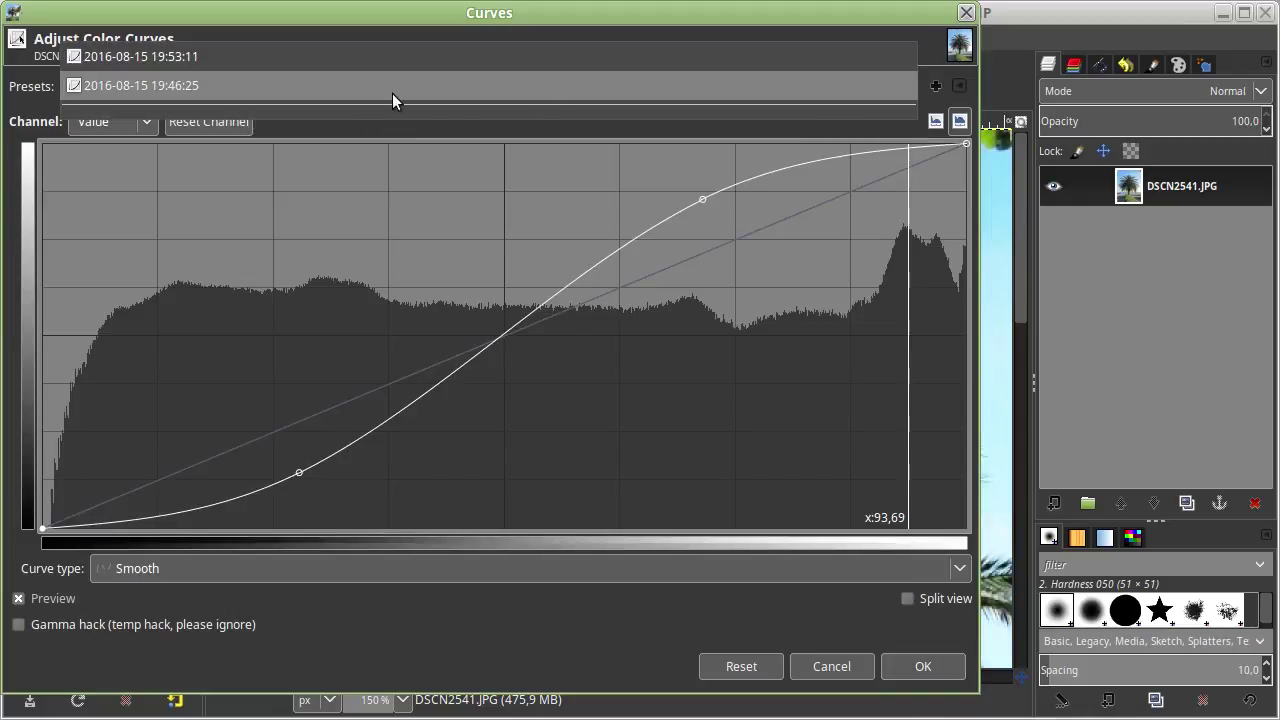
click(339, 94)
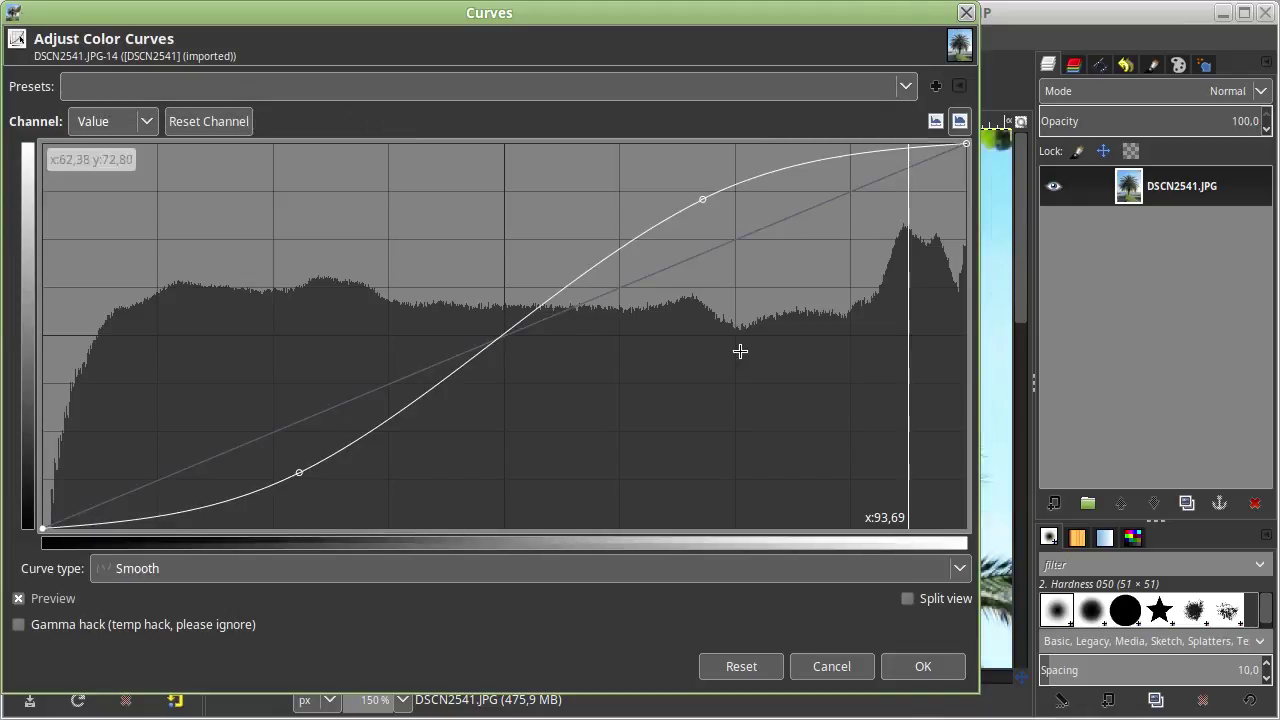
click(922, 674)
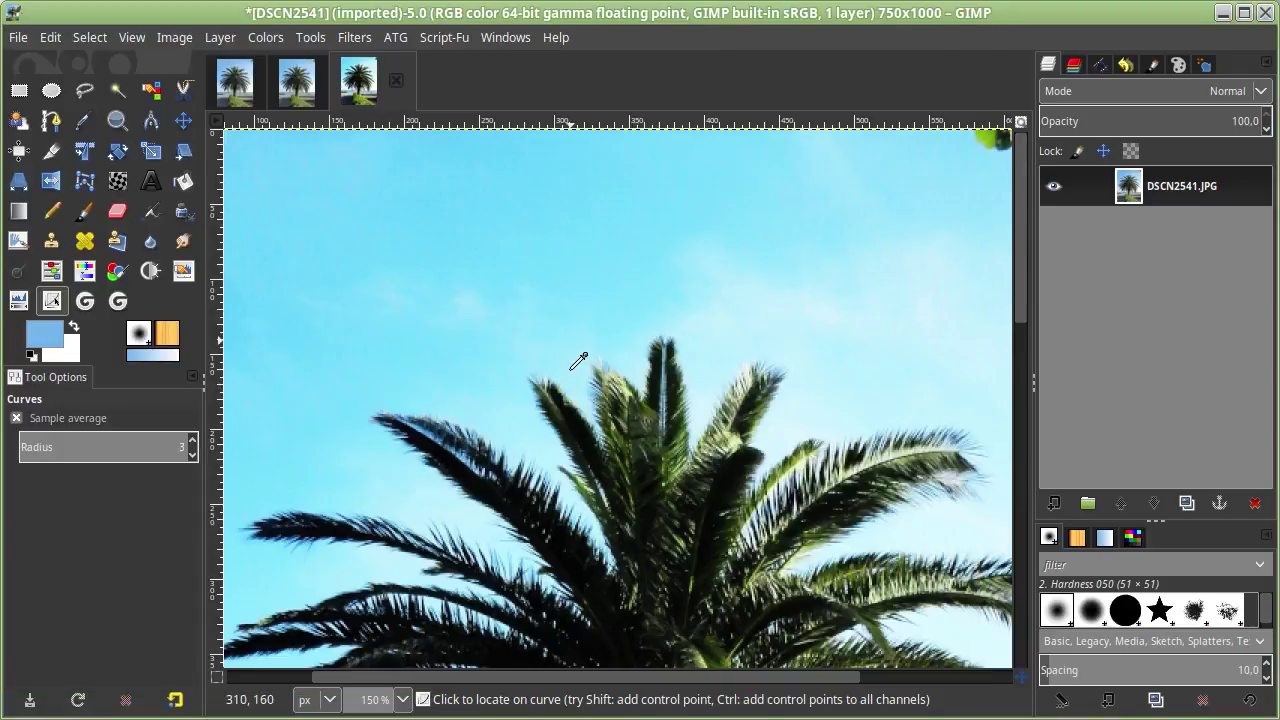
- Apply a second saved S-curve preset, then cancel a further Curves adjustment
click(569, 370)
click(896, 85)
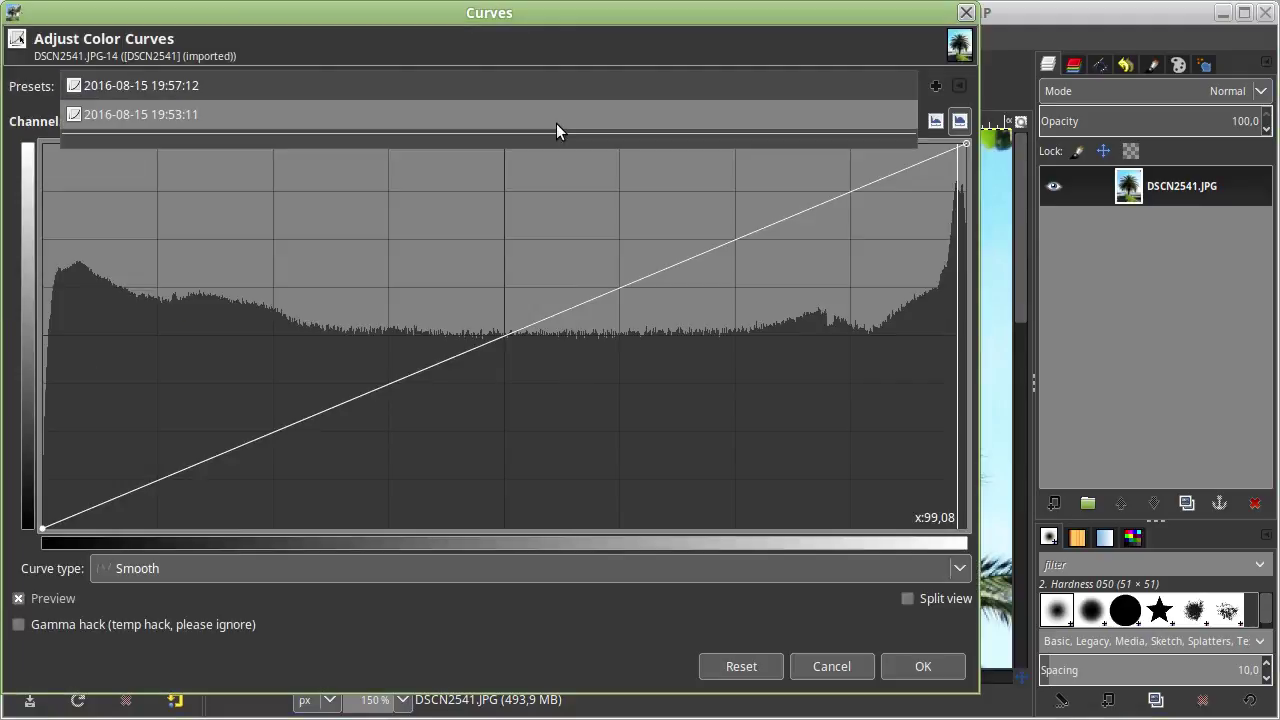
click(551, 92)
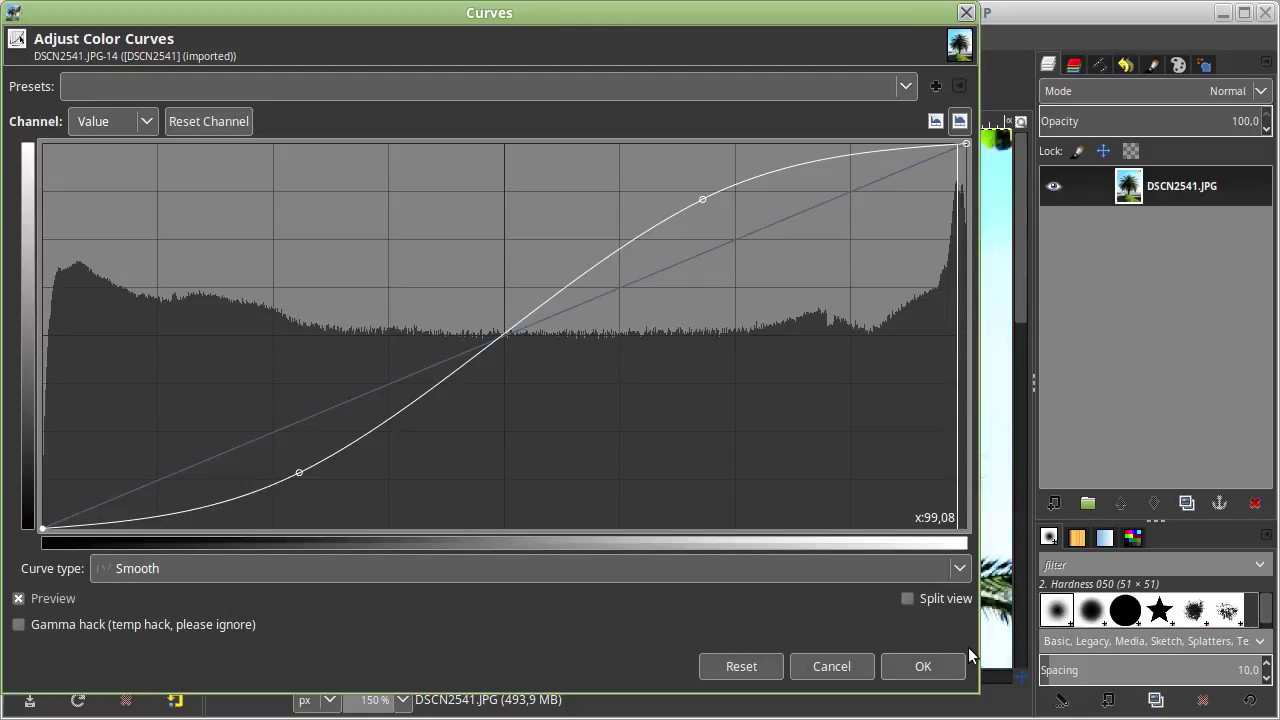
click(955, 662)
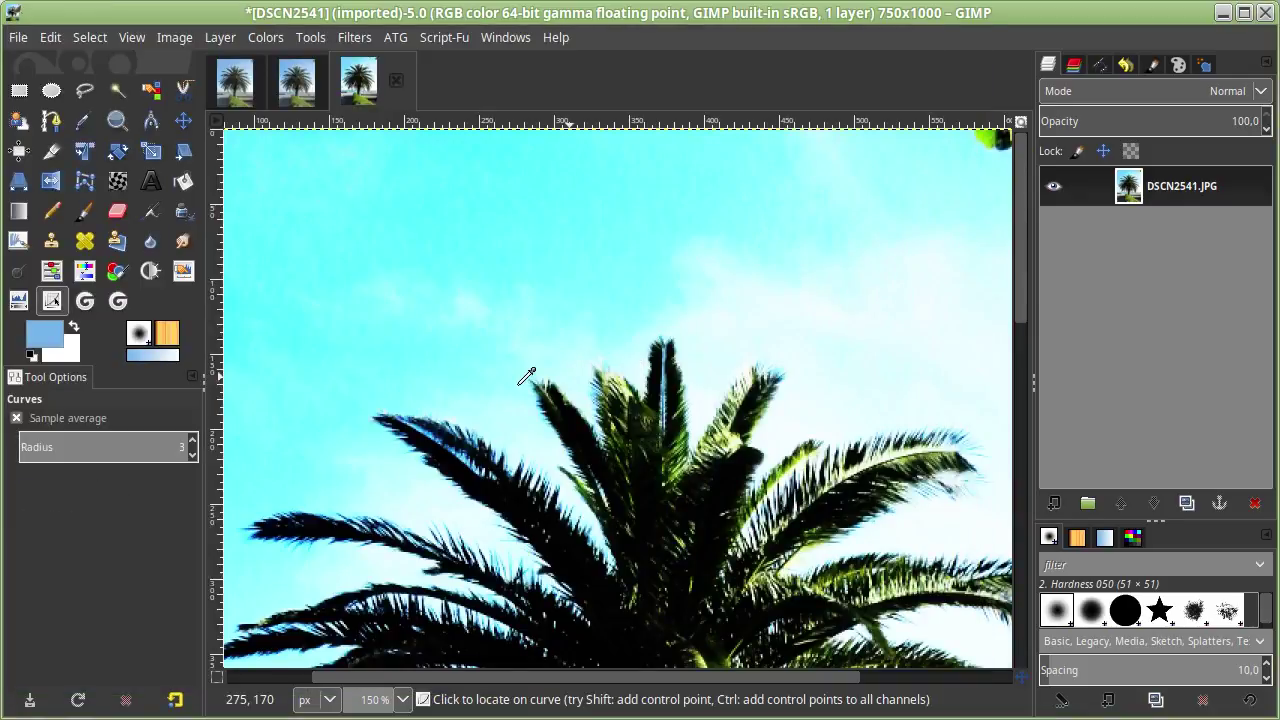
click(517, 385)
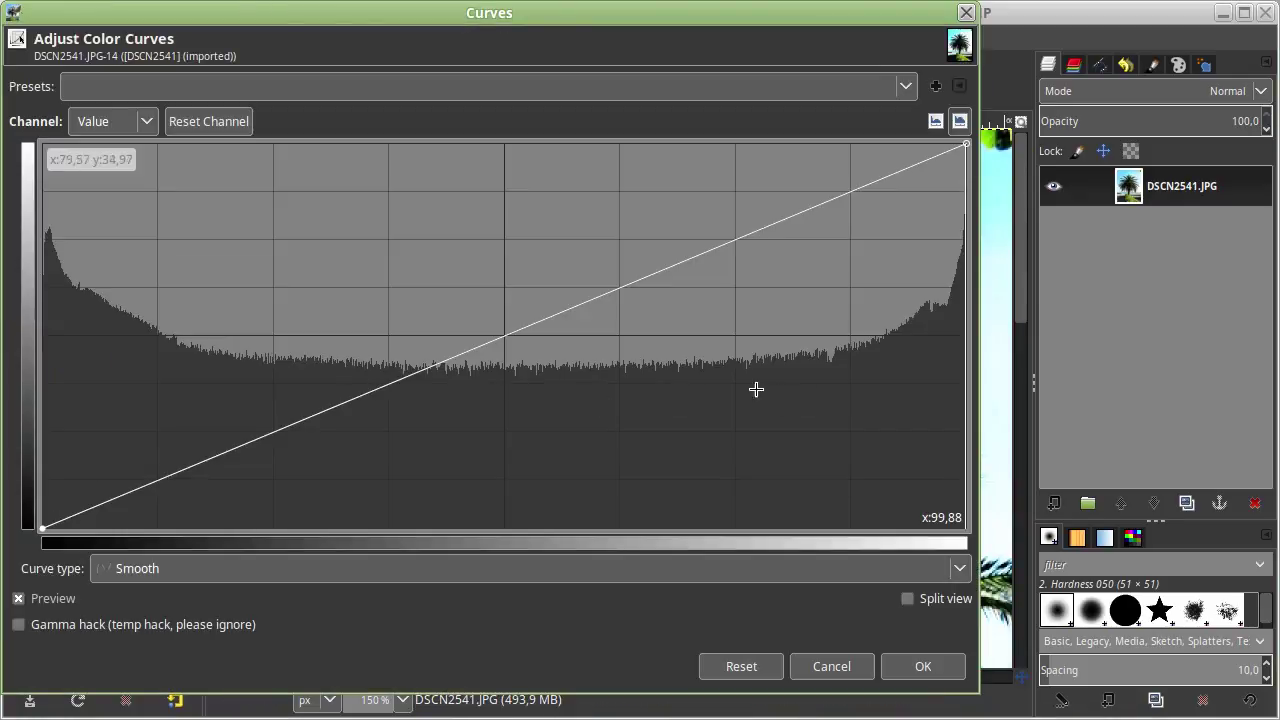
key(Escape)
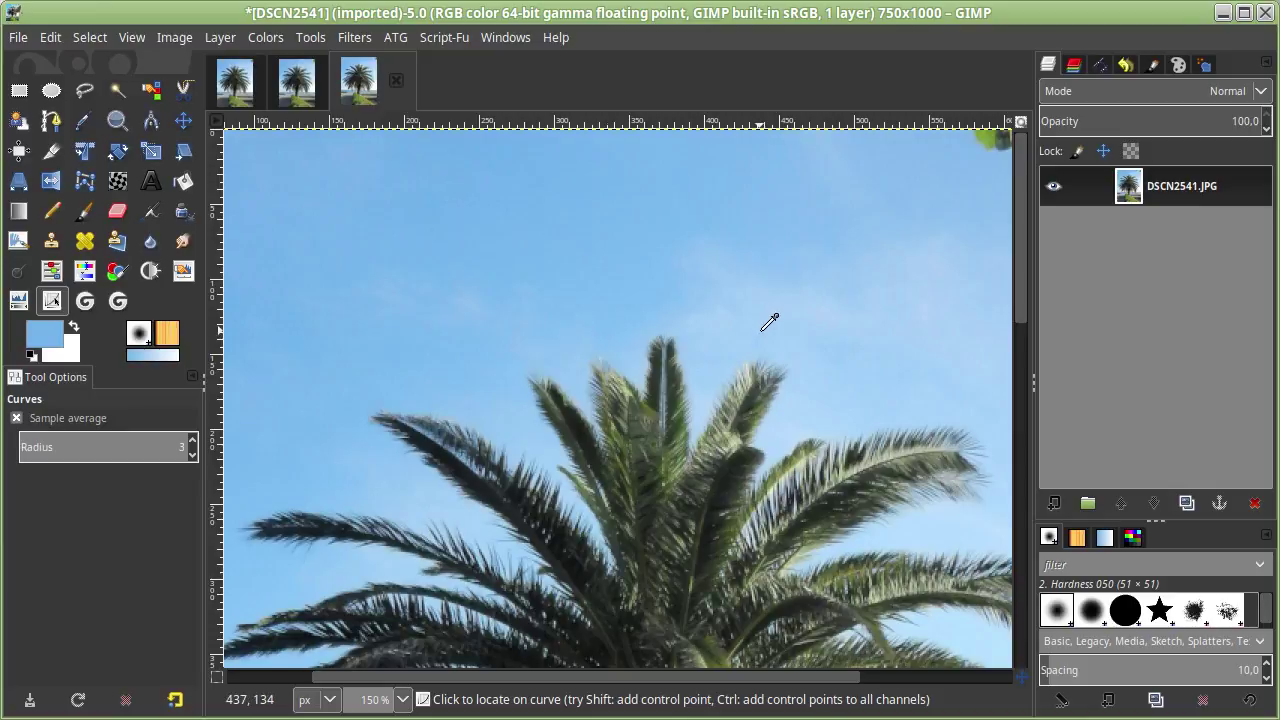
- Check the image's precision setting, then browse the Filters menu toward Script-Fu effects
click(174, 38)
mouse_move(204, 132)
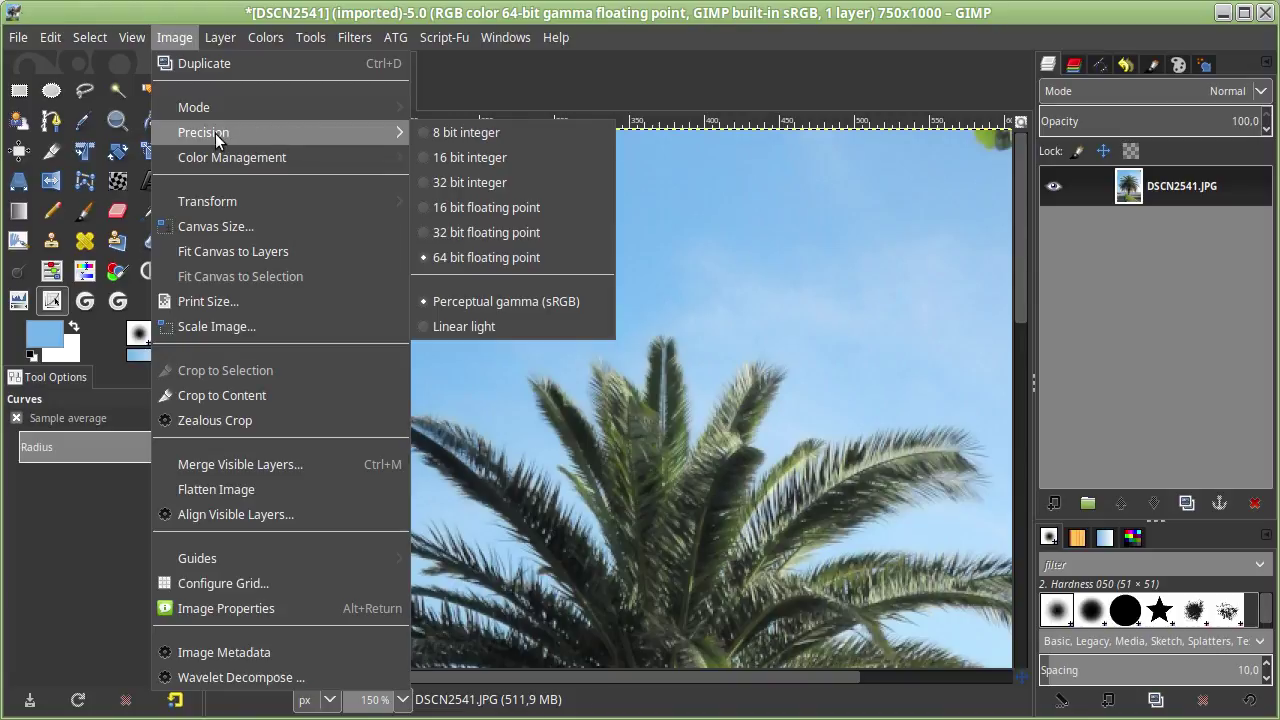
click(489, 110)
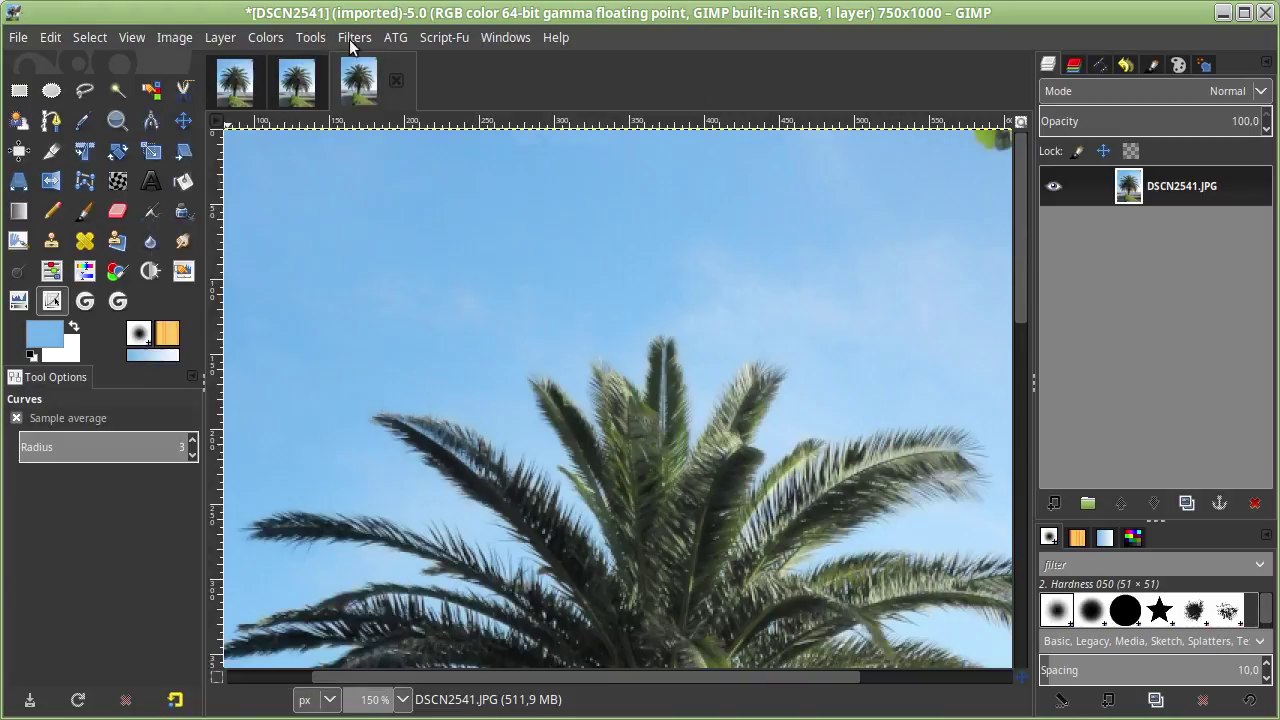
click(355, 37)
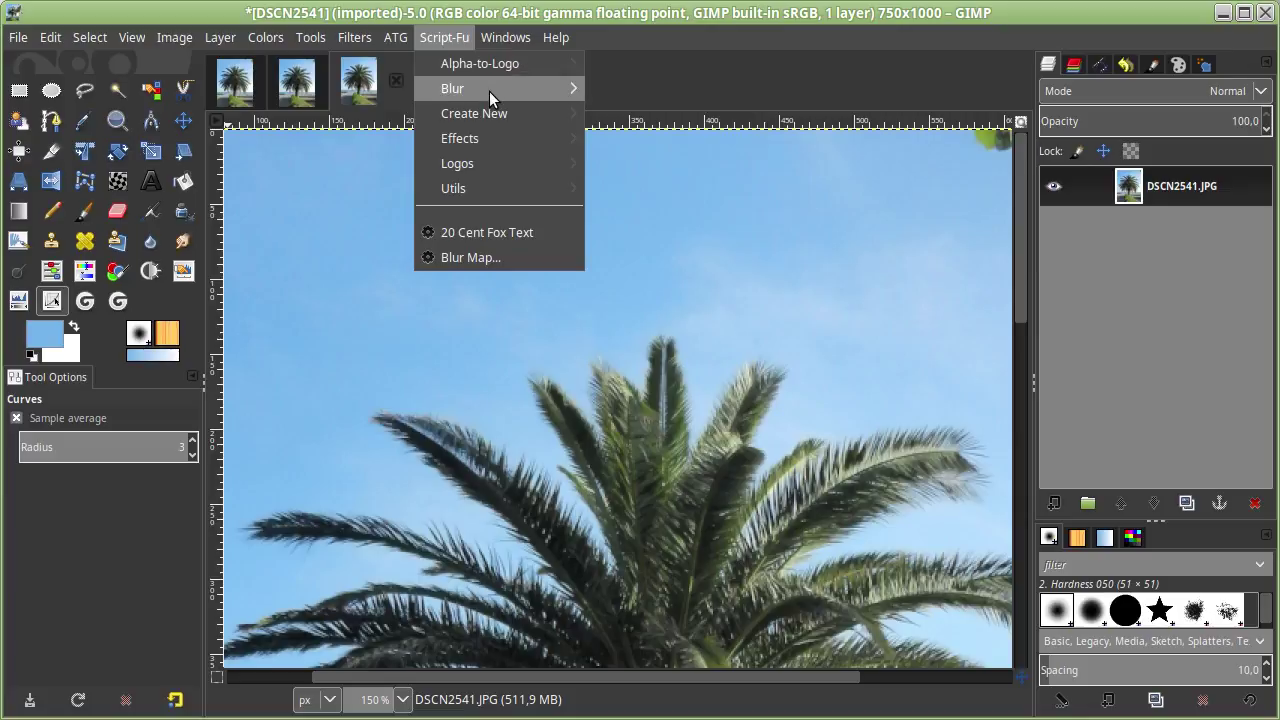
mouse_move(460, 138)
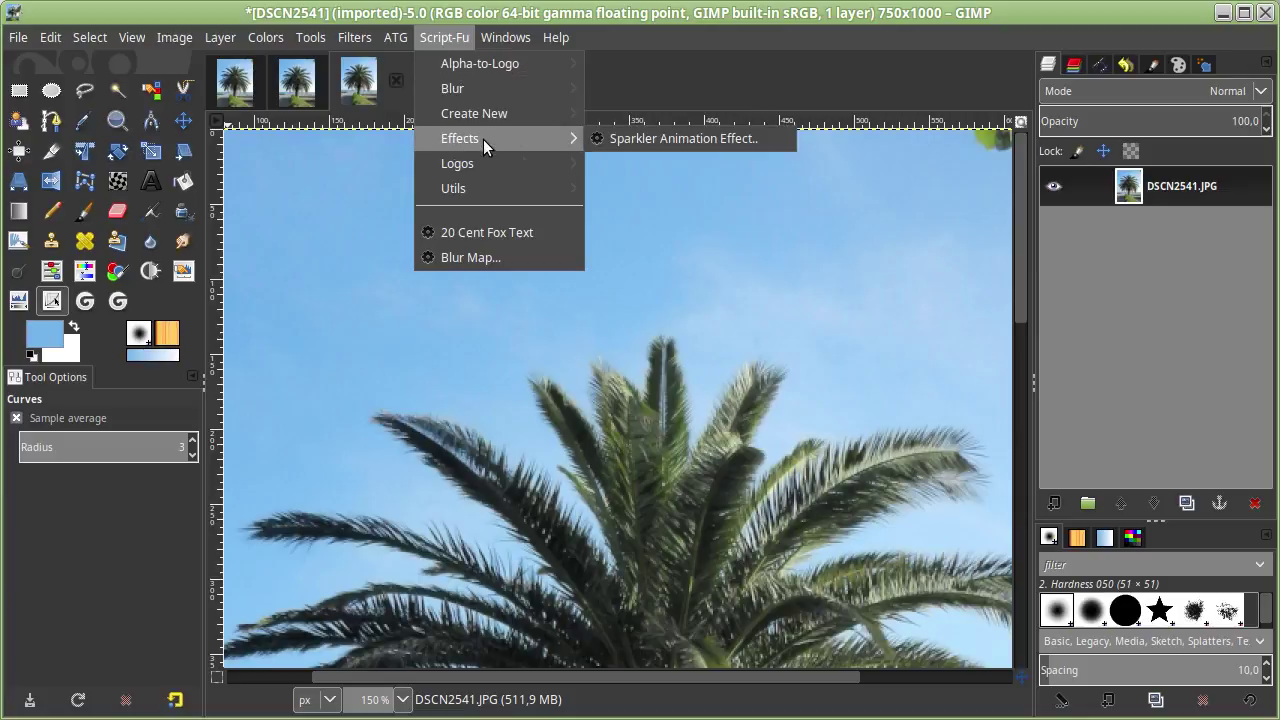
key(Left)
key(Left)
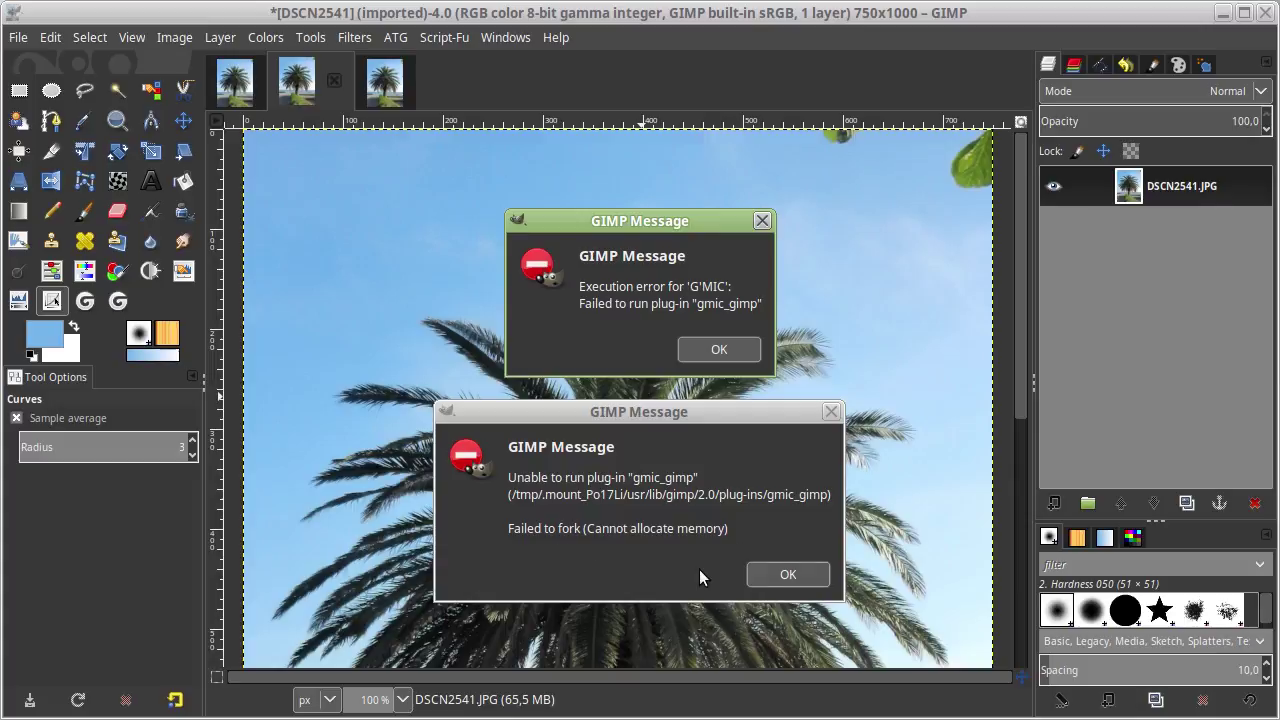
- Dismiss the G'MIC errors, discard the 64-bit copy, and return to the 8-bit copy
click(778, 578)
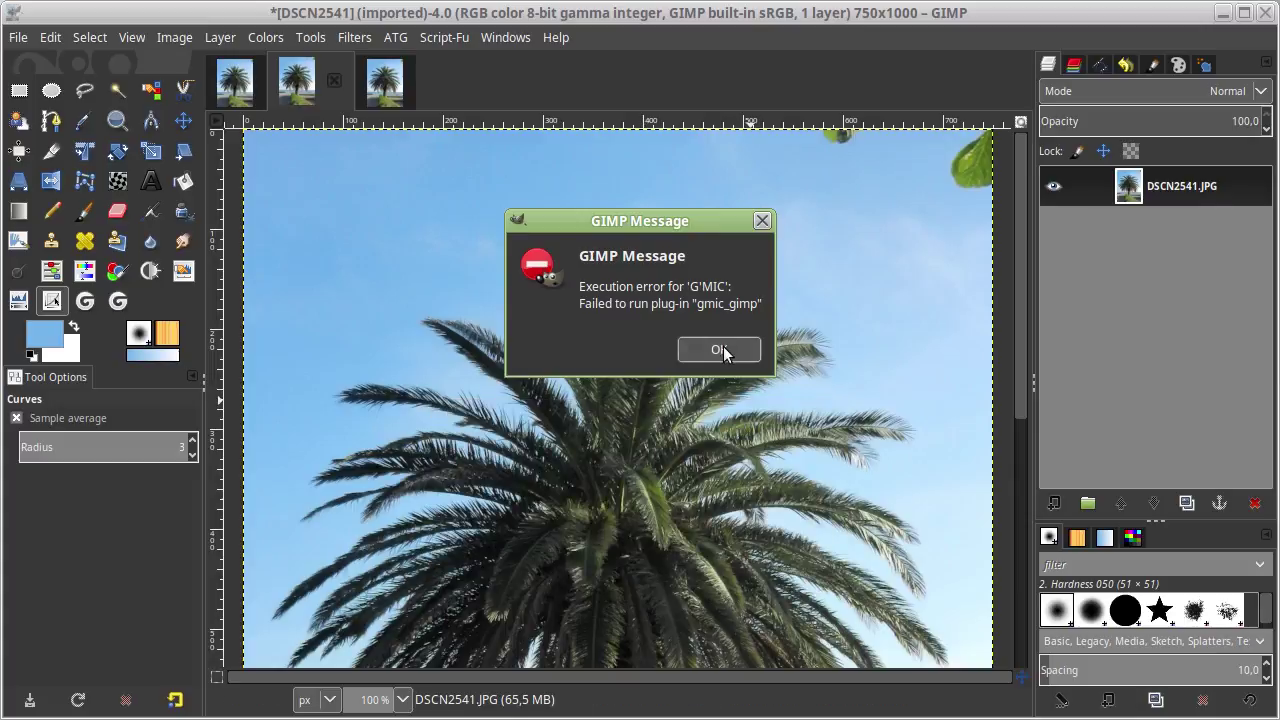
click(723, 347)
click(384, 86)
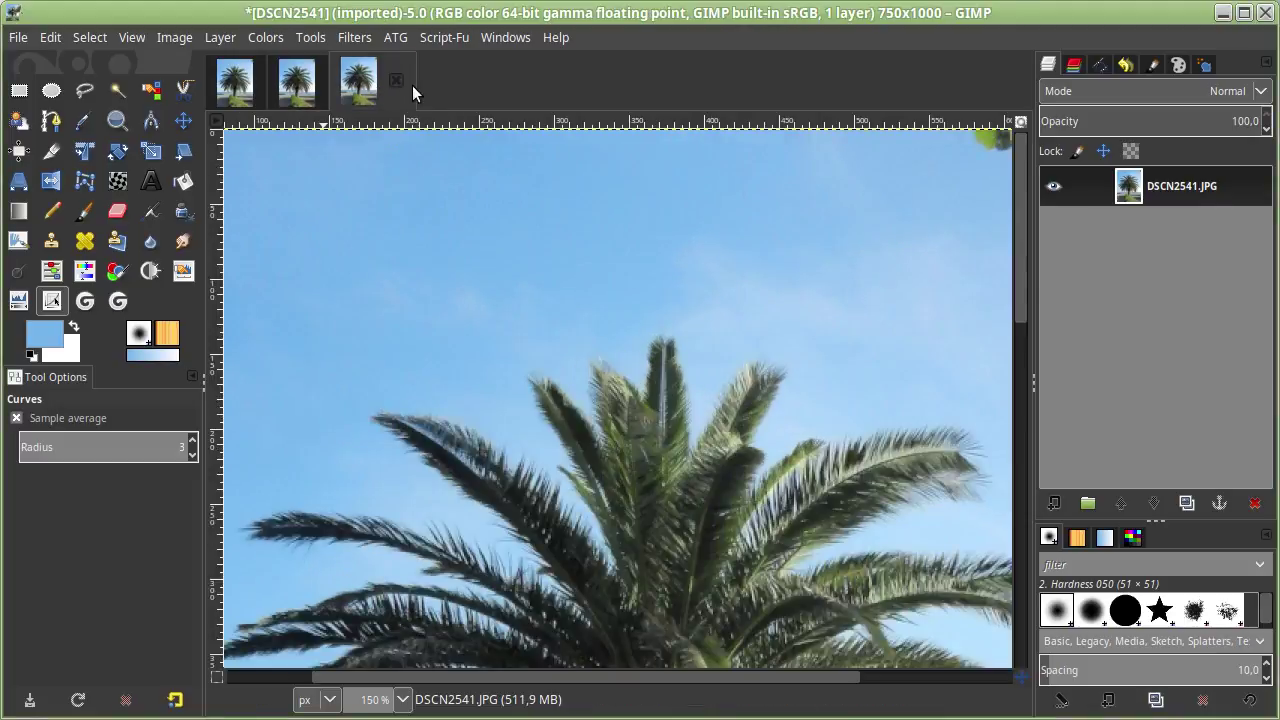
click(396, 80)
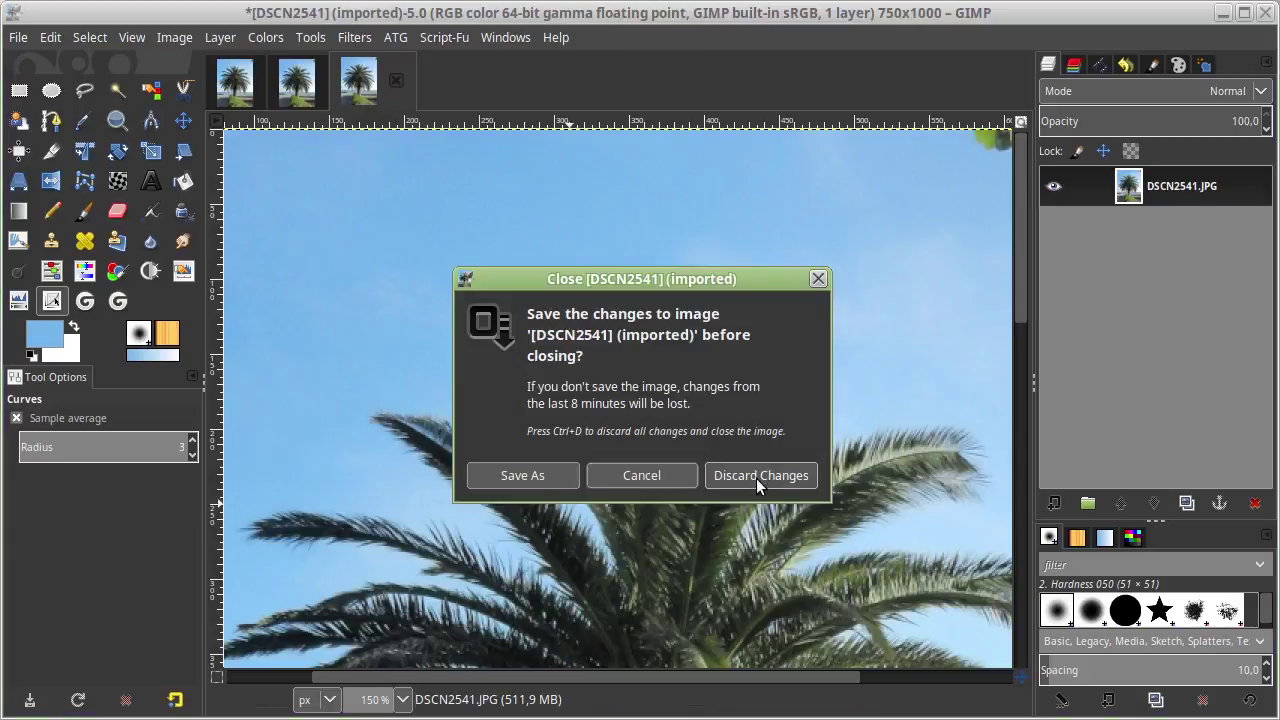
click(763, 478)
click(242, 78)
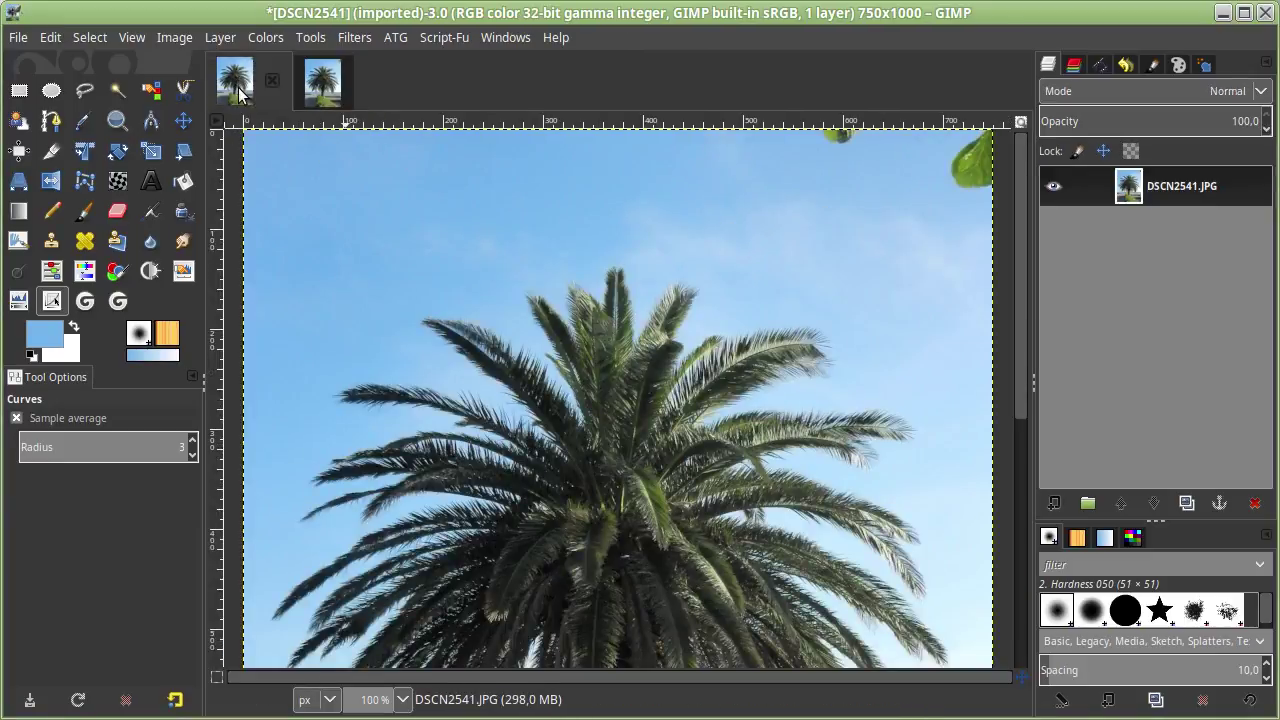
click(318, 92)
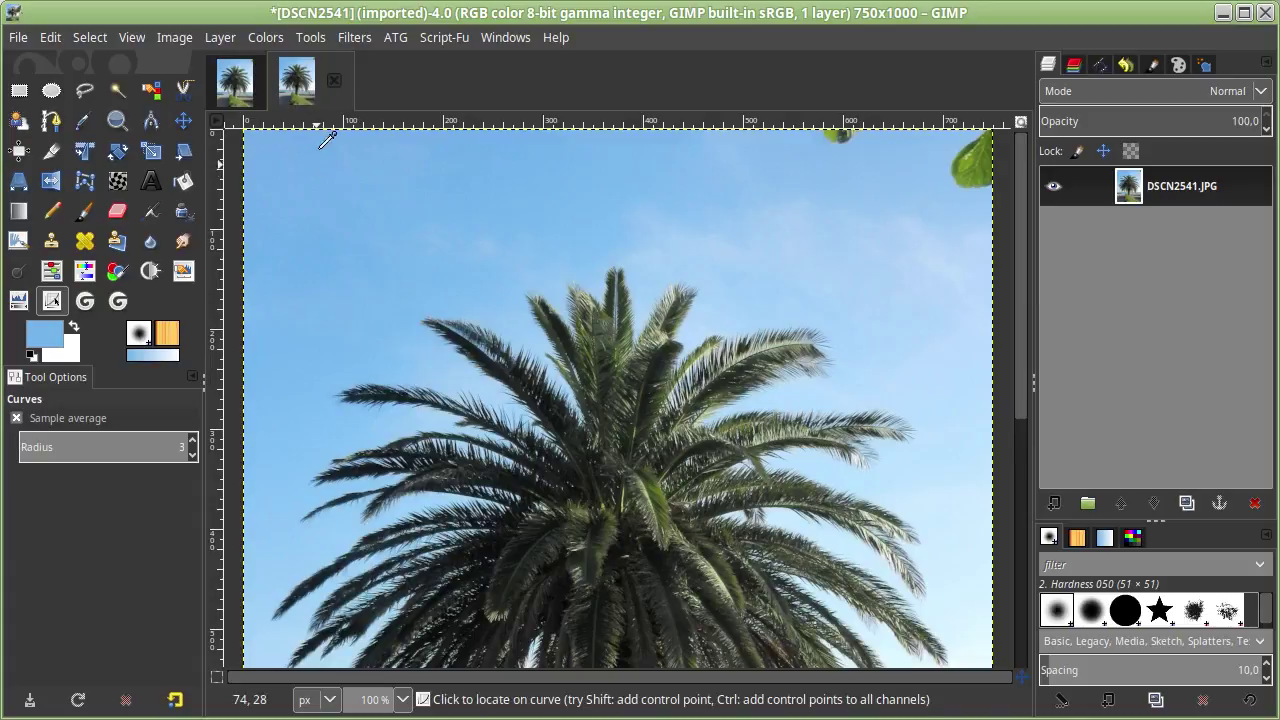
- Open G'MIC on the 8-bit copy and preview the Lights & shadows Burn filter
click(354, 37)
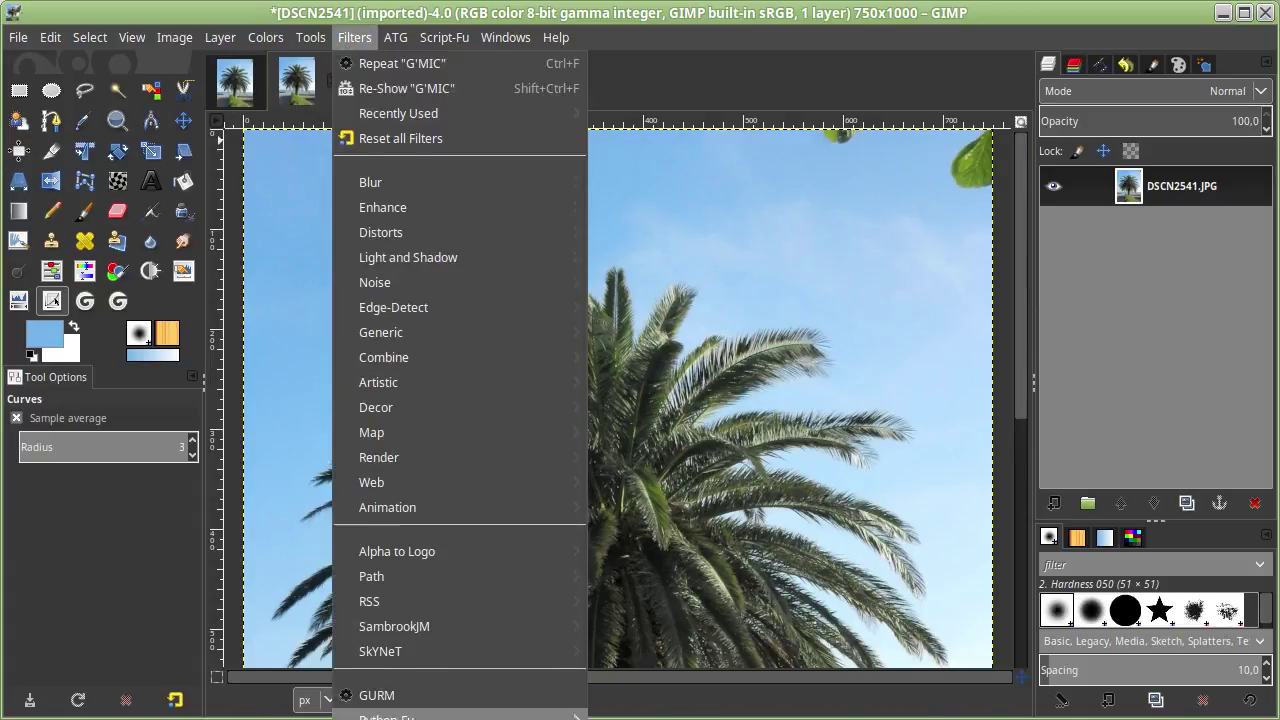
key(Escape)
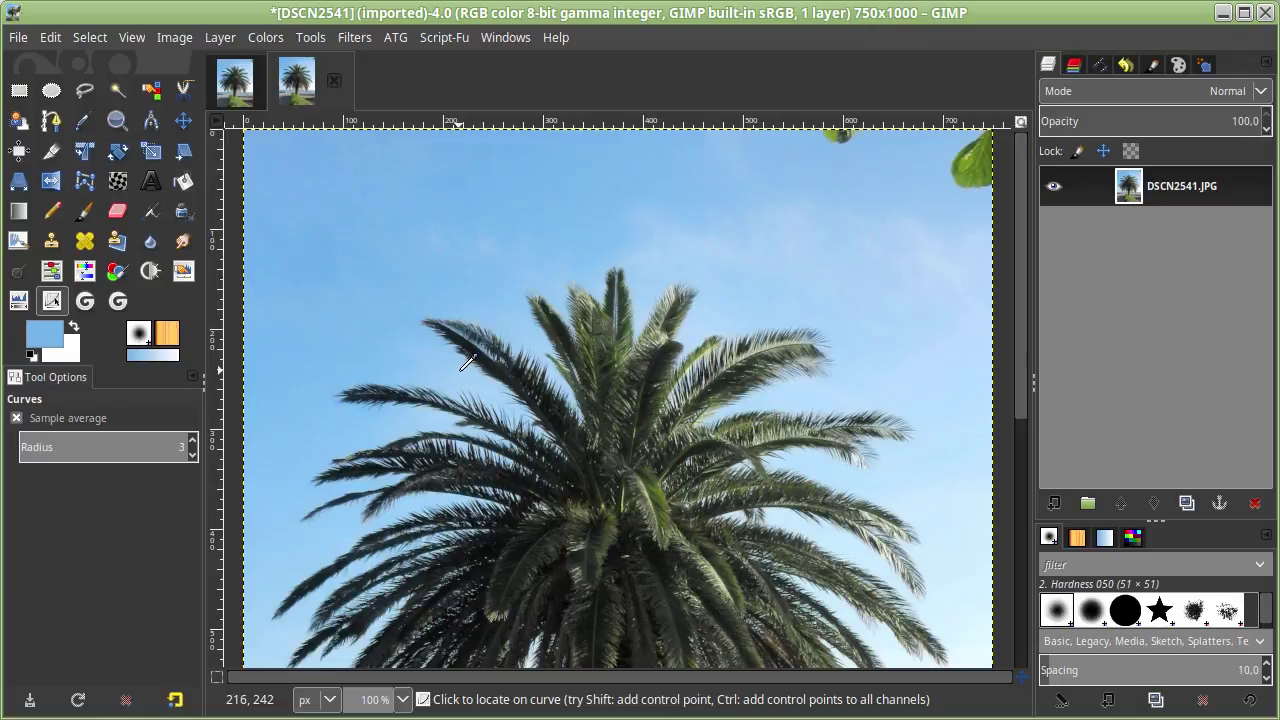
key(ctrl+shift+f)
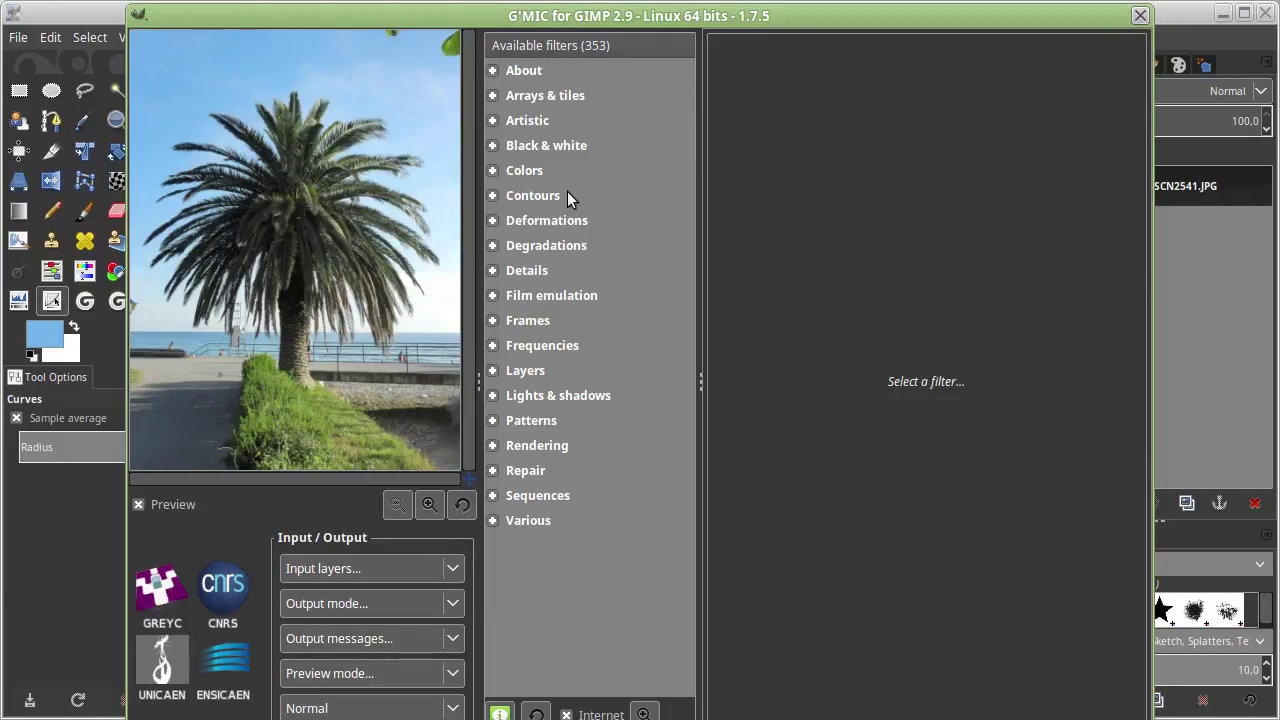
click(526, 72)
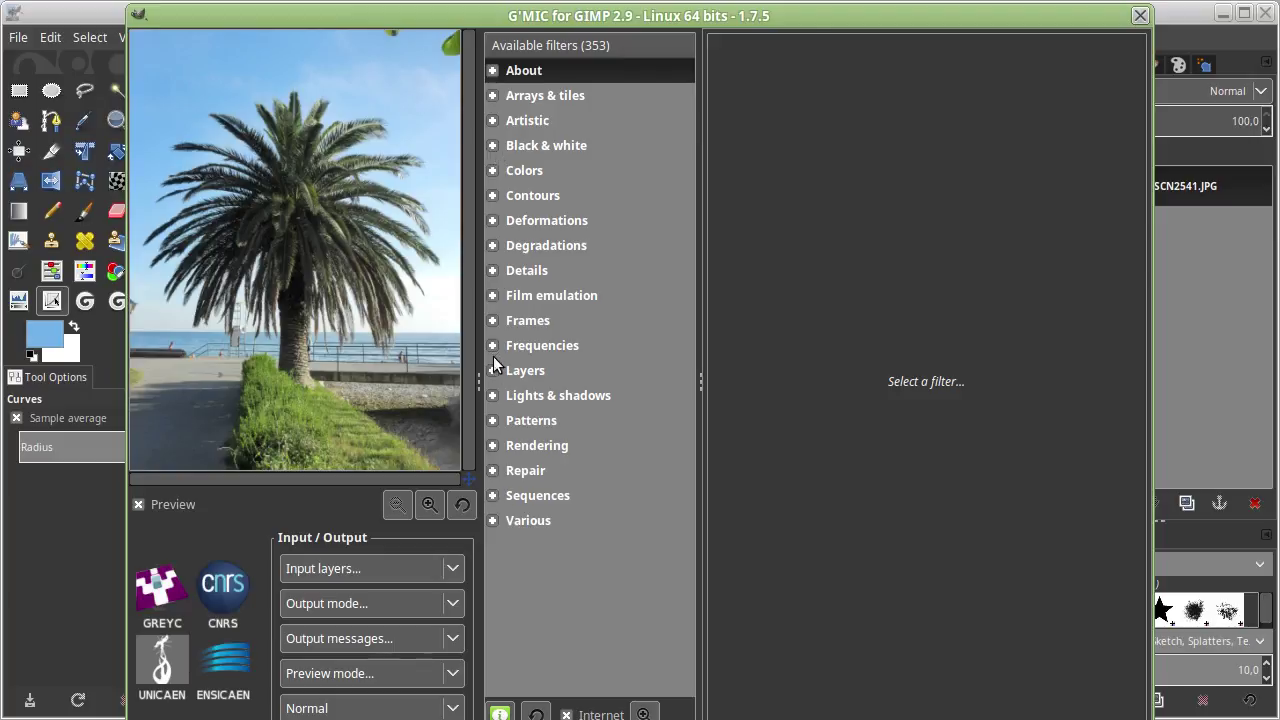
click(496, 395)
click(536, 420)
- Apply G'MIC's Artistic > Bokeh filter to the 8-bit palm photo
click(494, 125)
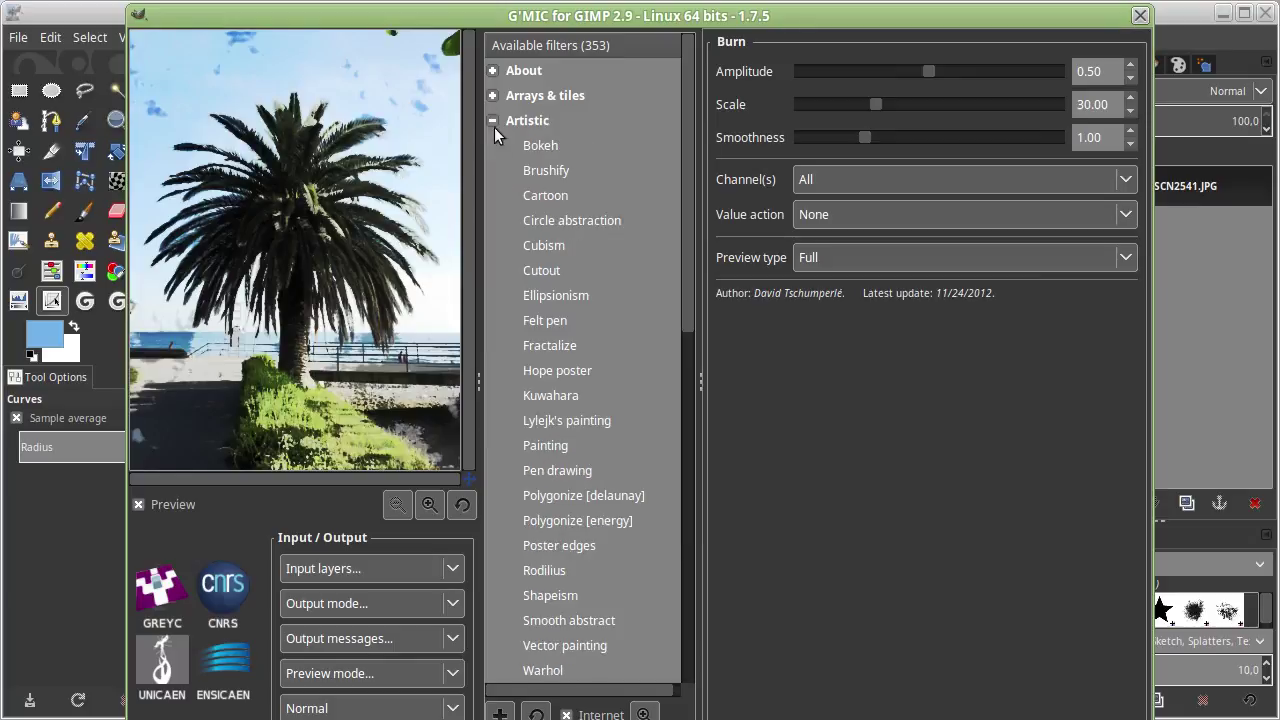
click(540, 148)
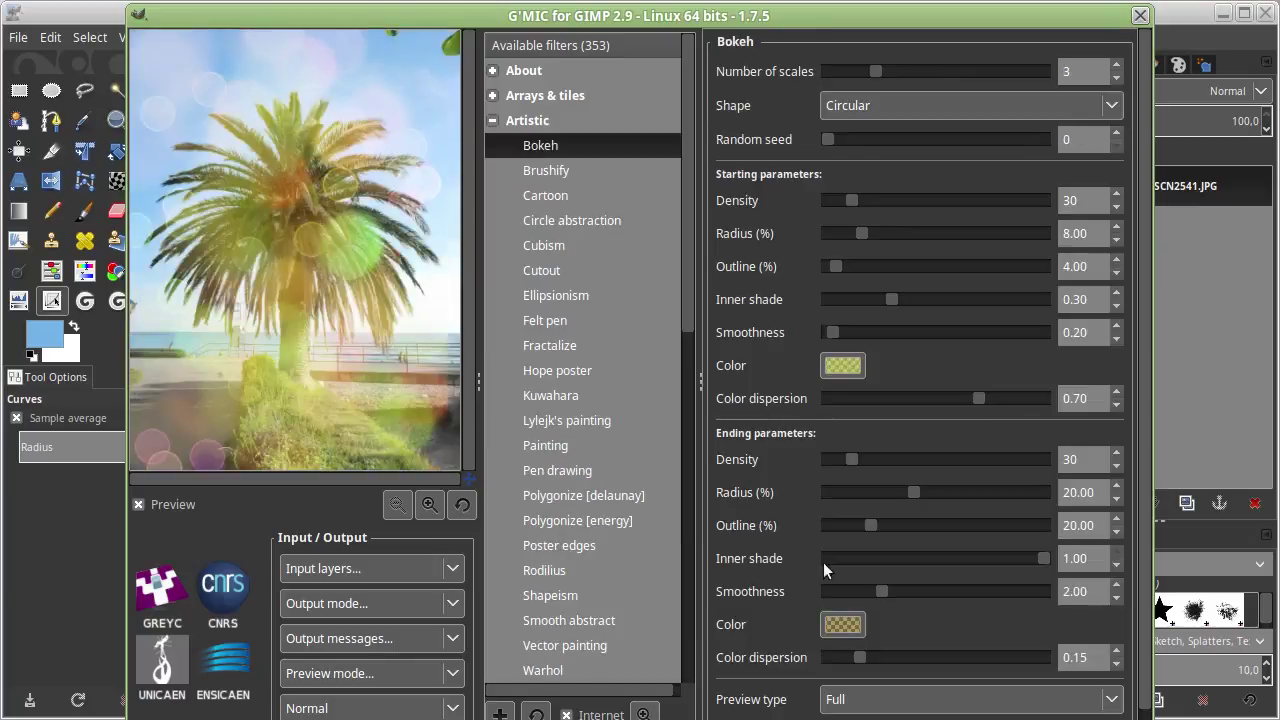
key(Return)
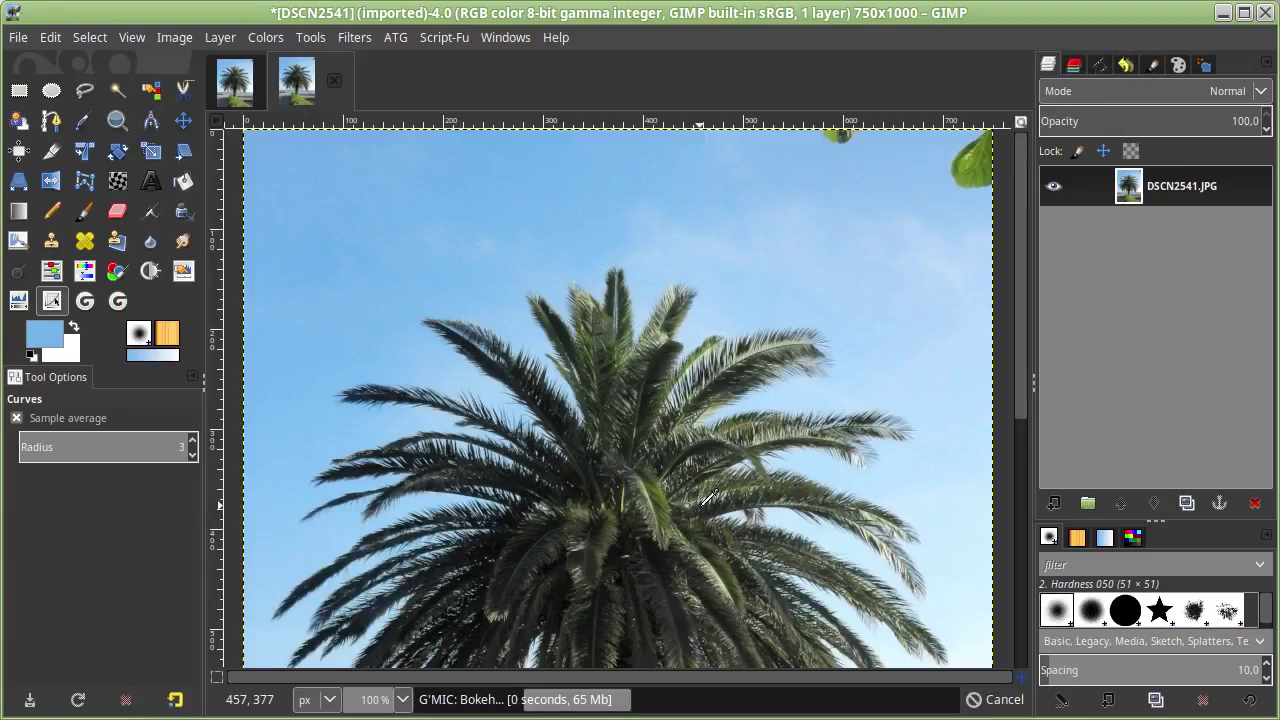
scroll(690, 434, down, 5)
scroll(688, 434, down, 1)
scroll(688, 432, up, 6)
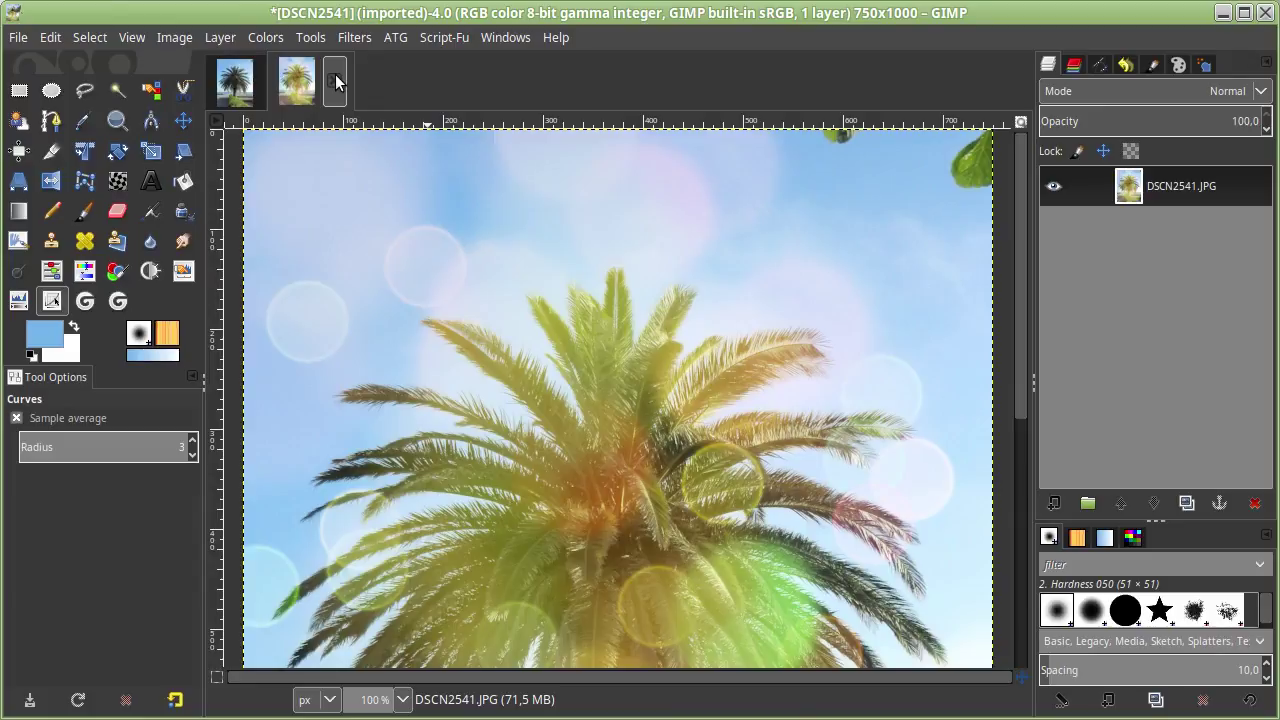
scroll(458, 347, down, 5)
scroll(458, 347, up, 4)
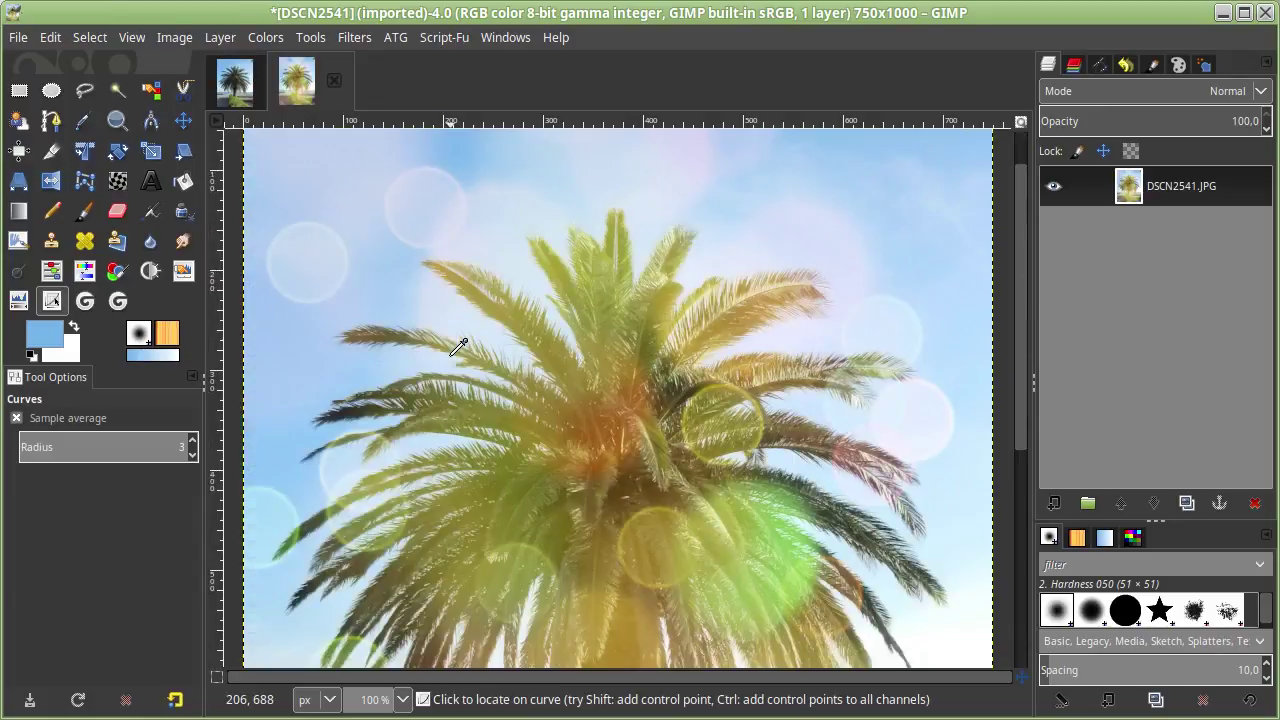
scroll(458, 347, up, 1)
- Discard the bokeh-filtered 8-bit copy and start a GEGL operation on the 32-bit photo
click(334, 80)
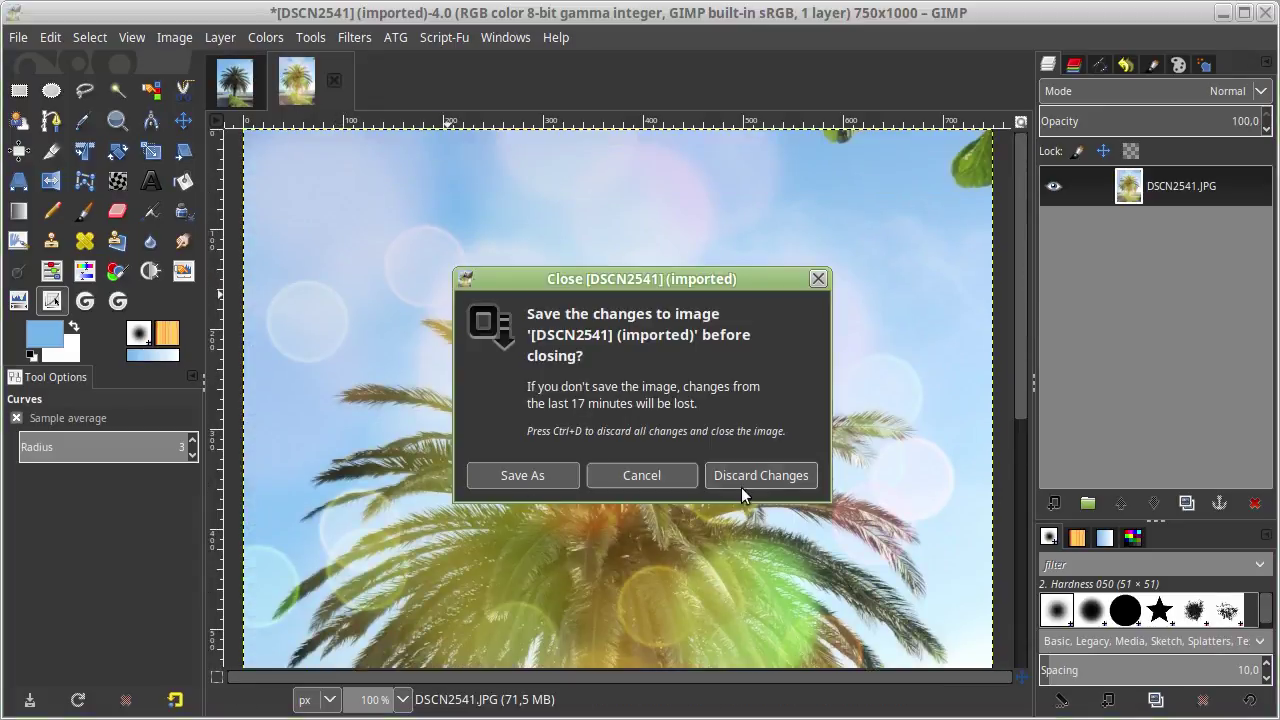
click(790, 477)
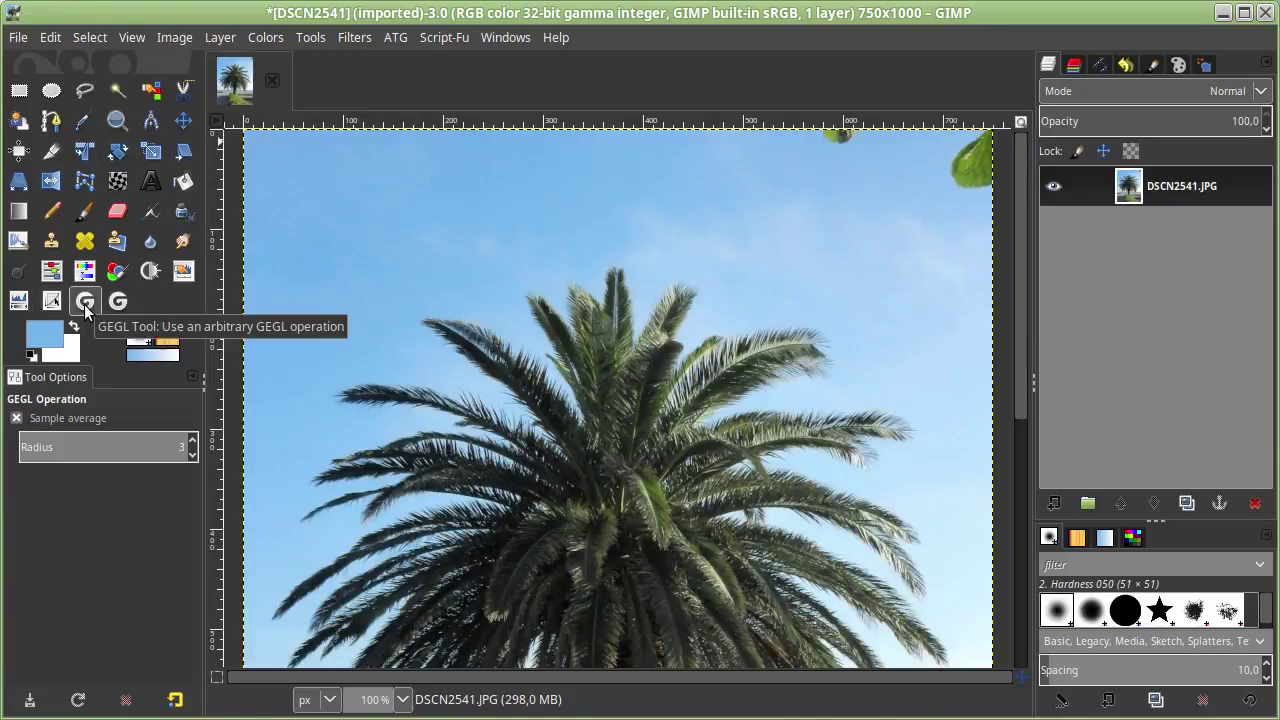
click(469, 294)
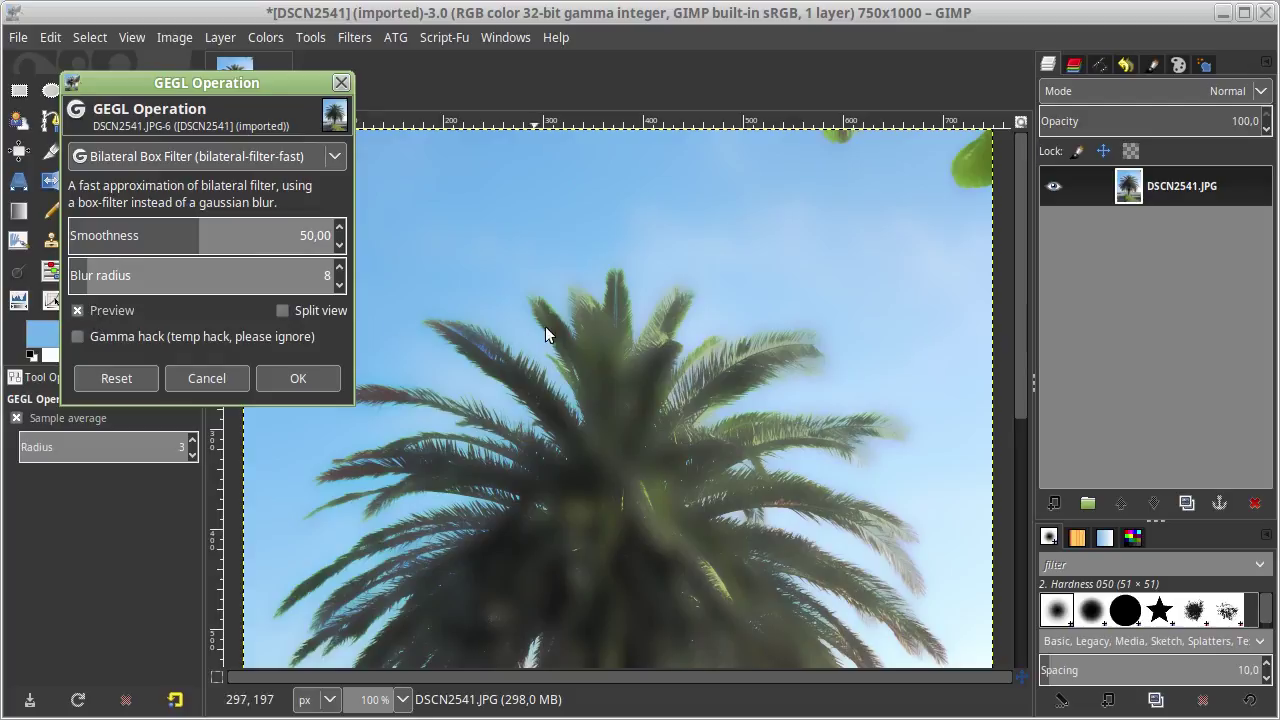
mouse_move(198, 88)
mouse_down()
mouse_move(328, 229)
mouse_move(266, 228)
mouse_up()
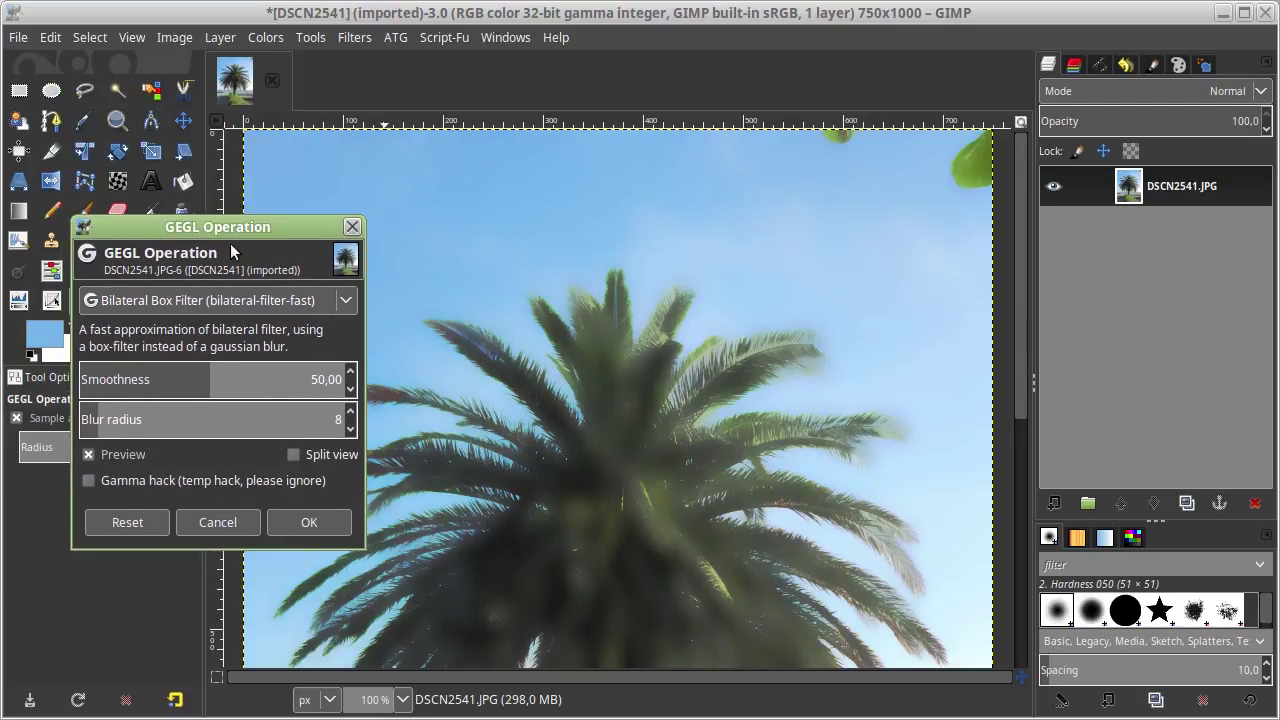
scroll(665, 415, down, 3)
scroll(667, 409, down, 5)
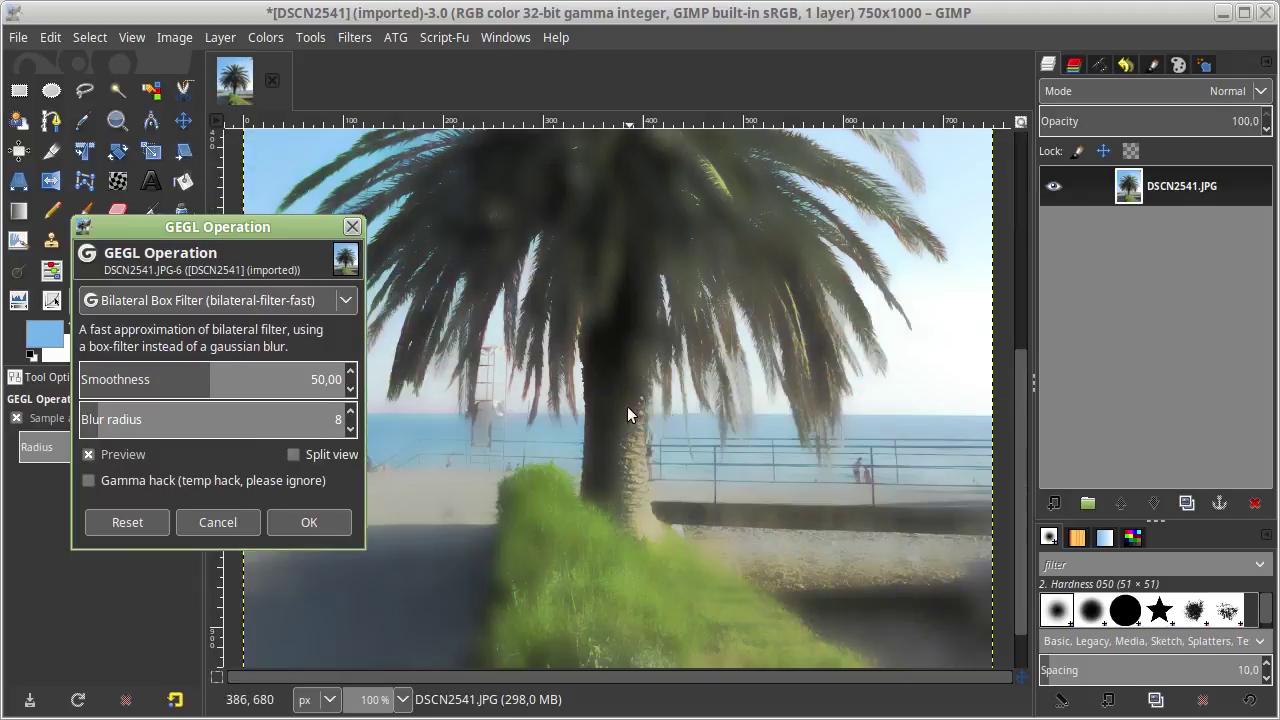
scroll(617, 401, up, 8)
- Enable split view and switch the GEGL preview to Brightness Contrast at contrast 0.694
click(291, 455)
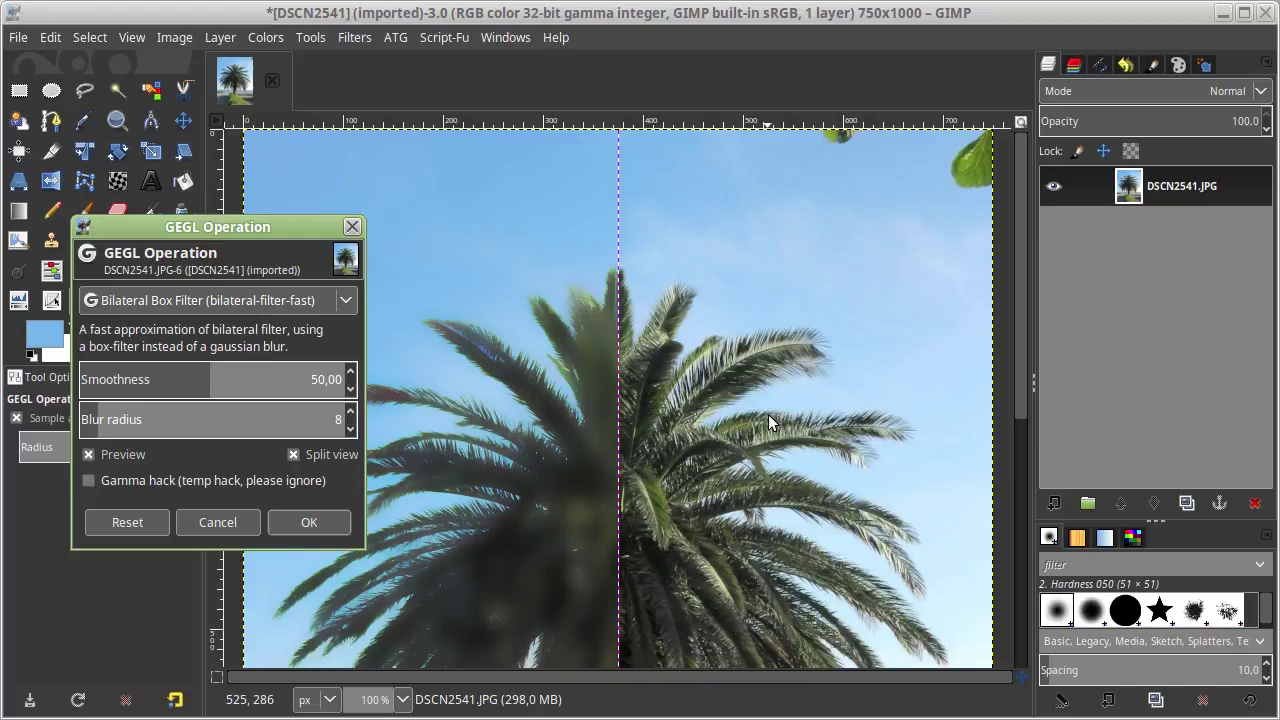
scroll(765, 411, down, 5)
scroll(524, 319, up, 5)
scroll(531, 352, down, 5)
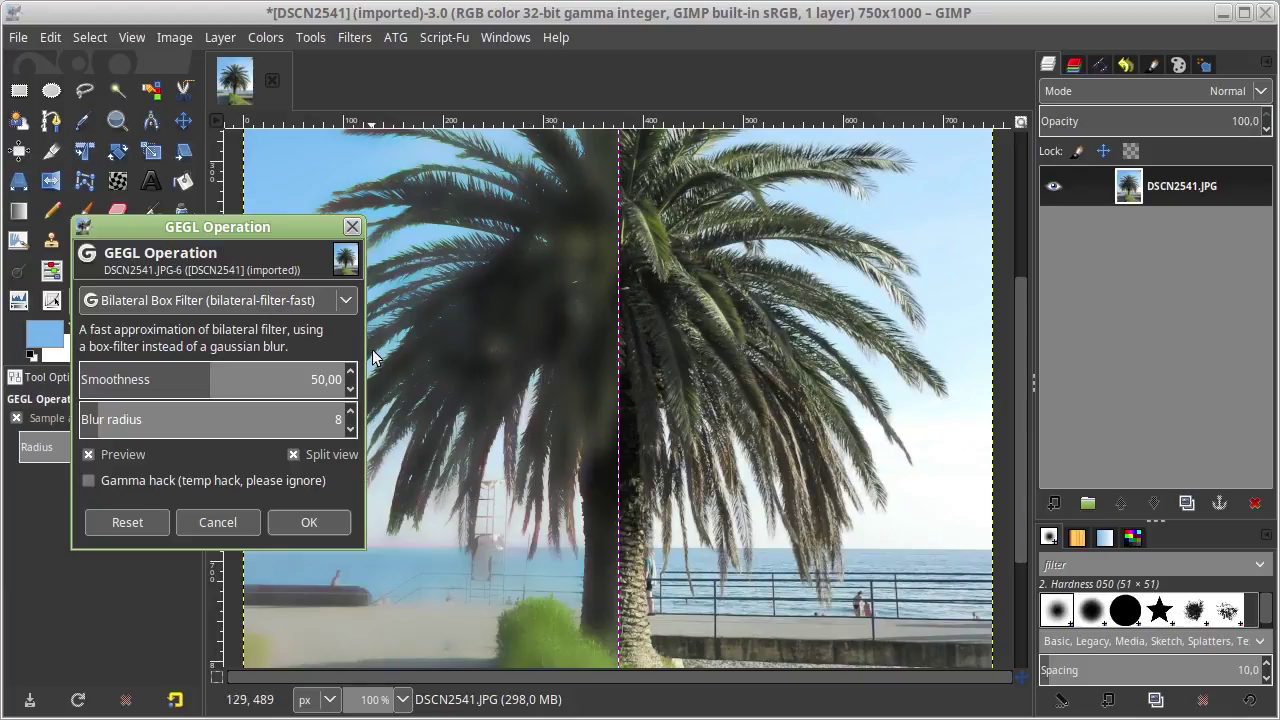
mouse_move(196, 200)
mouse_down()
mouse_move(268, 203)
mouse_move(144, 199)
mouse_up()
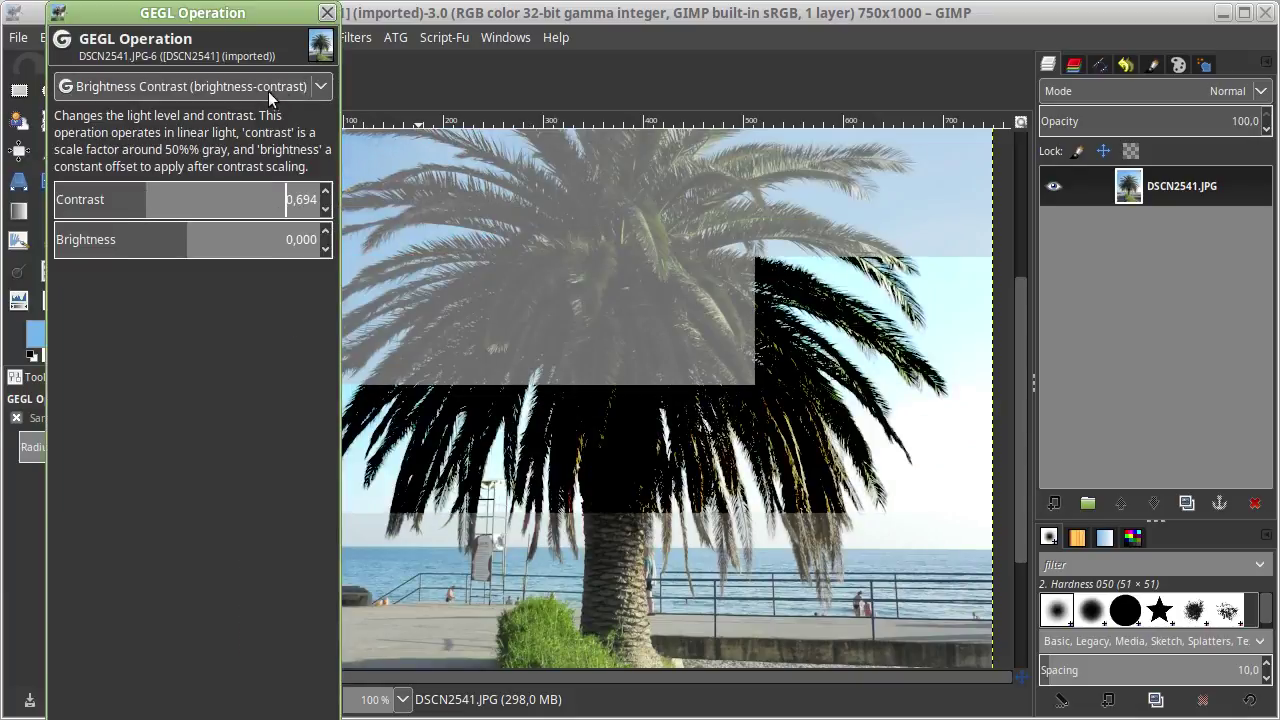
- Cancel the GEGL preview, glance at the Image menu, and close the GIMP window
click(328, 13)
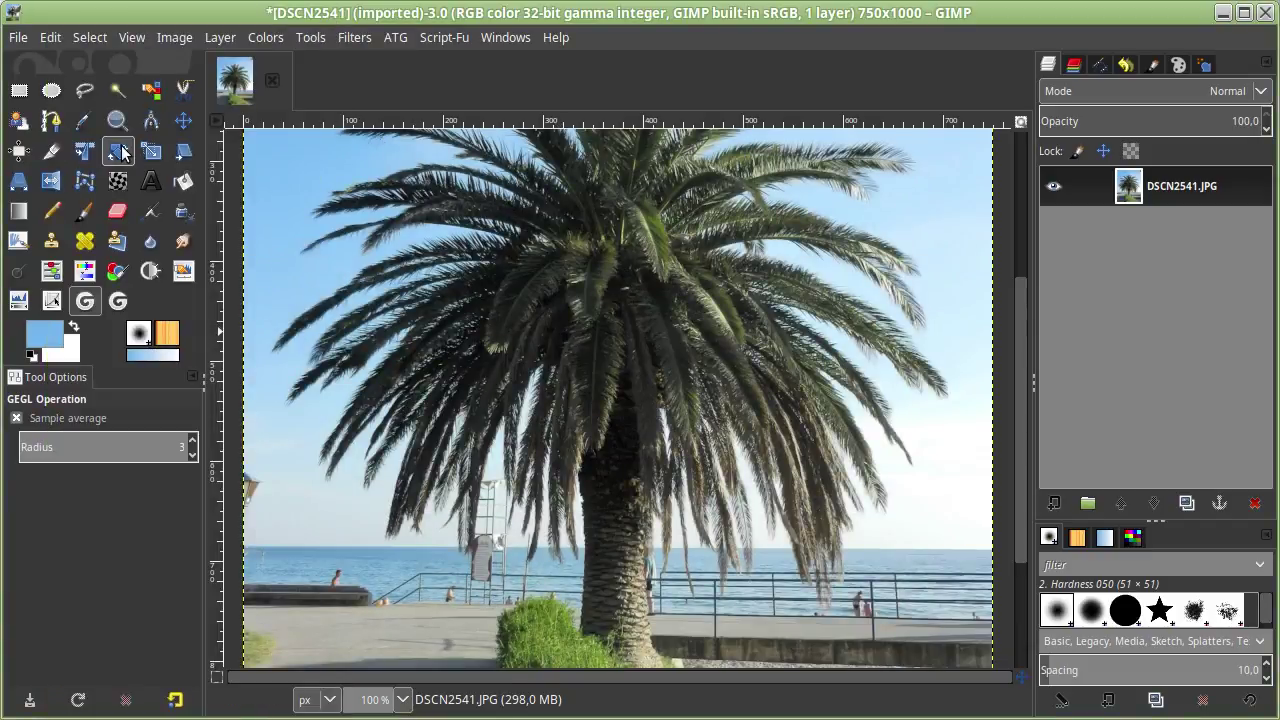
scroll(380, 218, up, 5)
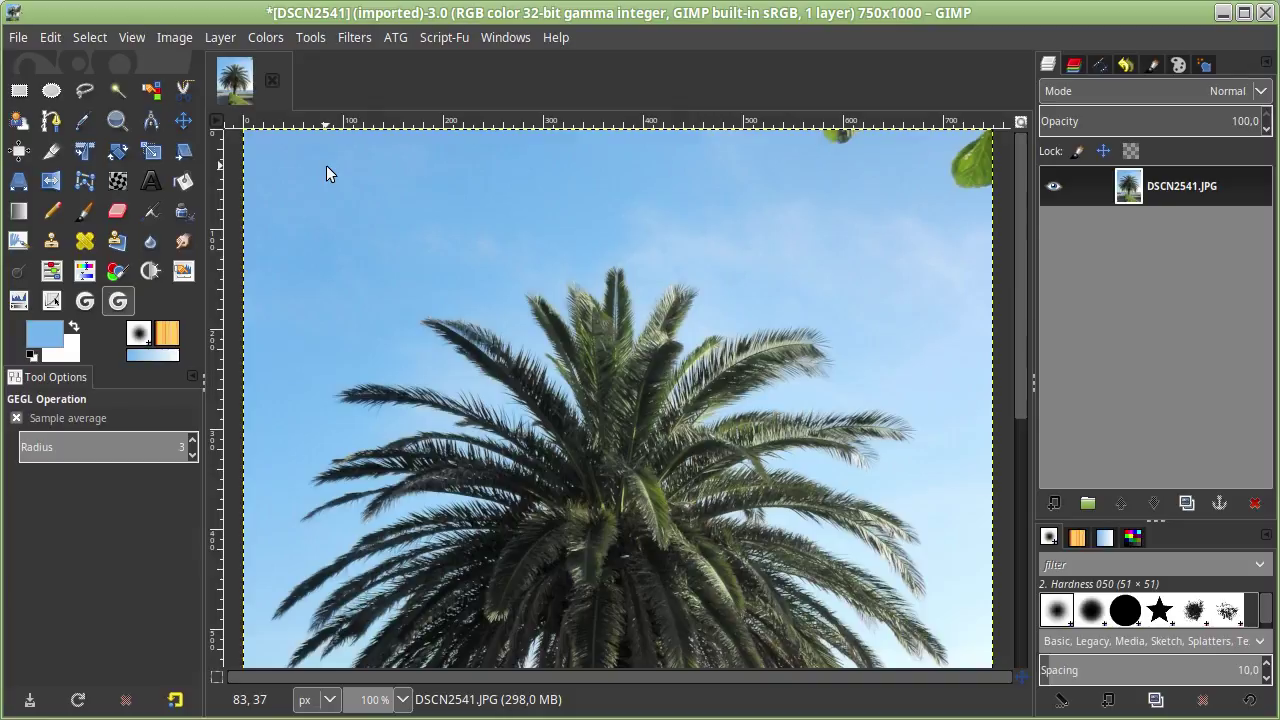
click(170, 37)
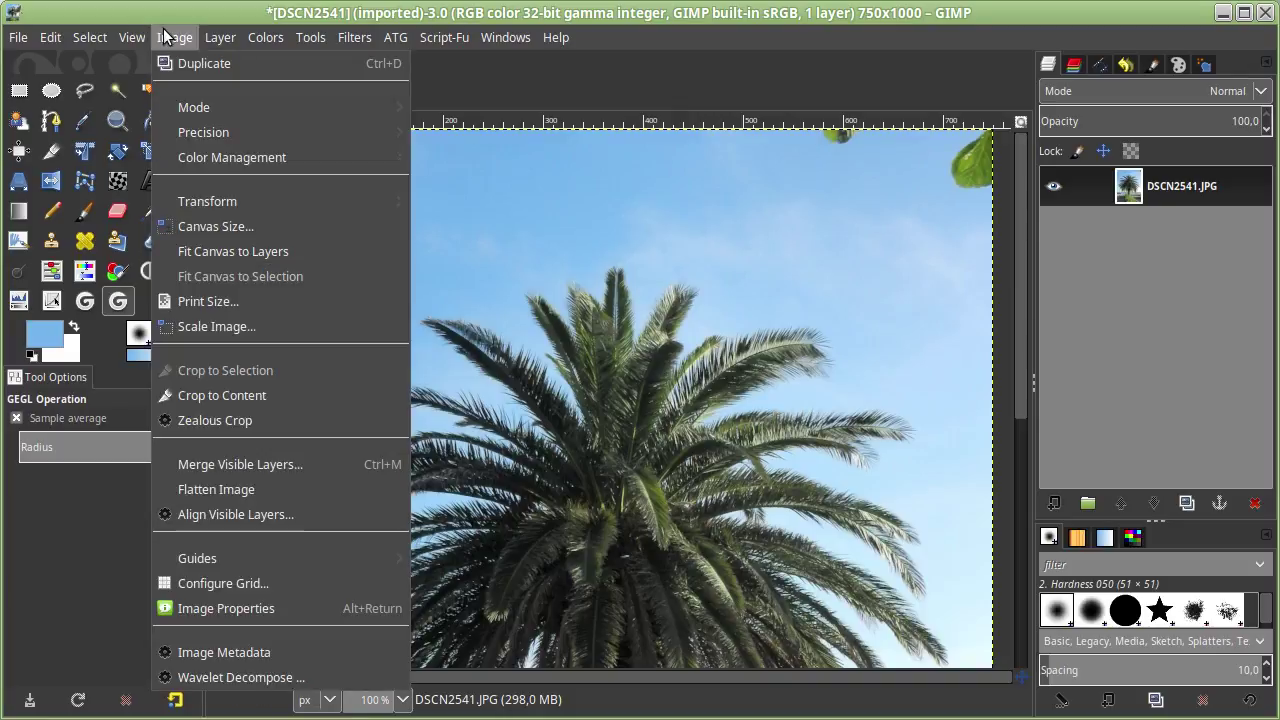
click(165, 37)
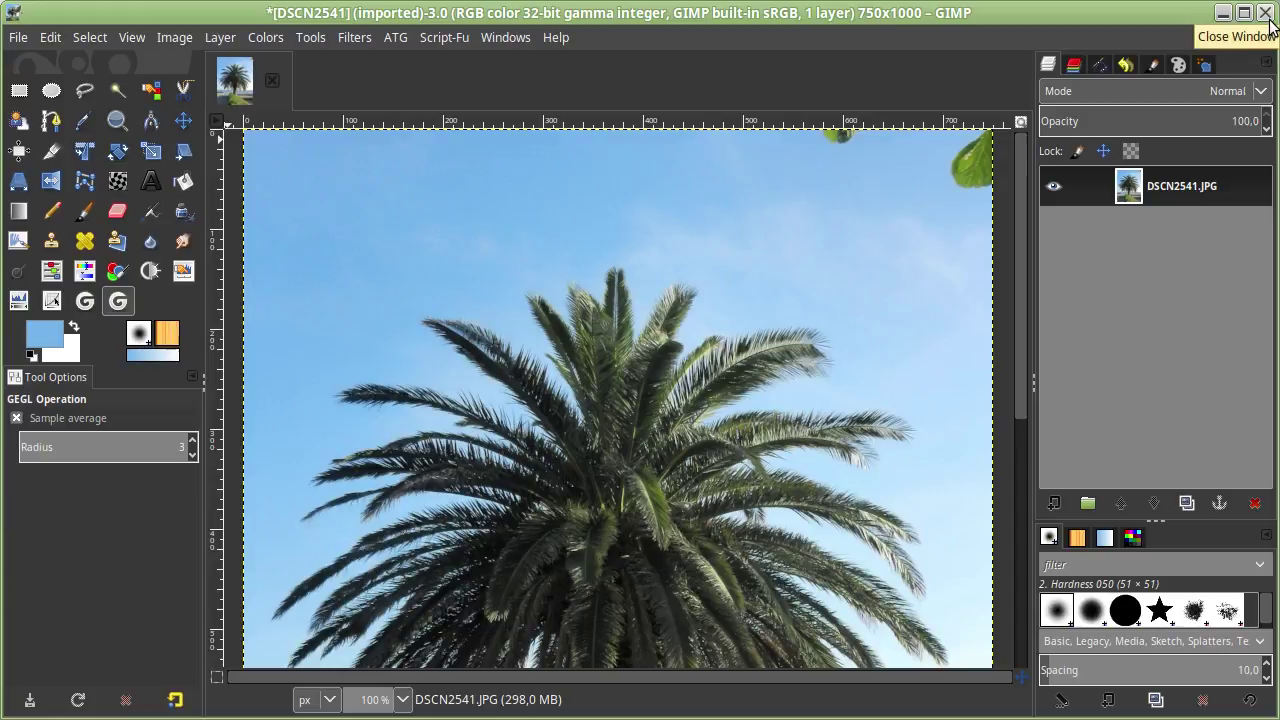
click(1265, 12)
- Quit GIMP discarding changes and bring the Caja window back up with the AppImage file selected
click(722, 622)
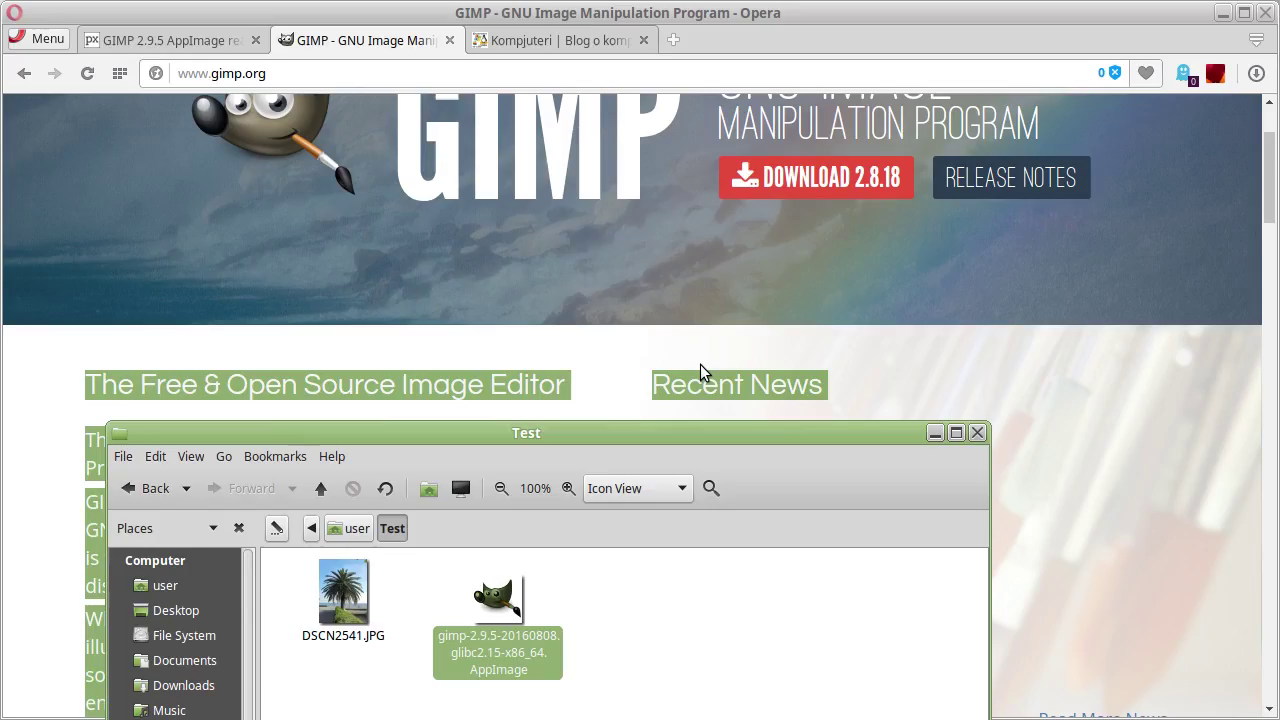
drag(435, 433, 470, 89)
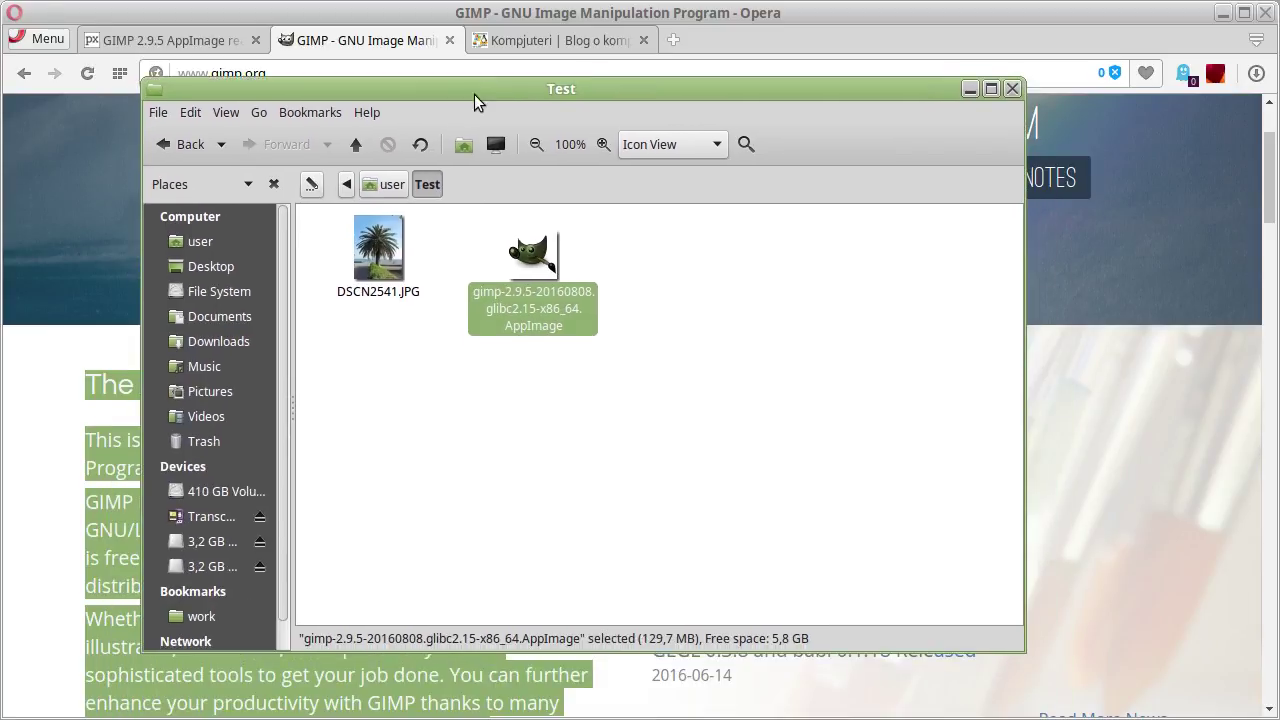
click(869, 305)
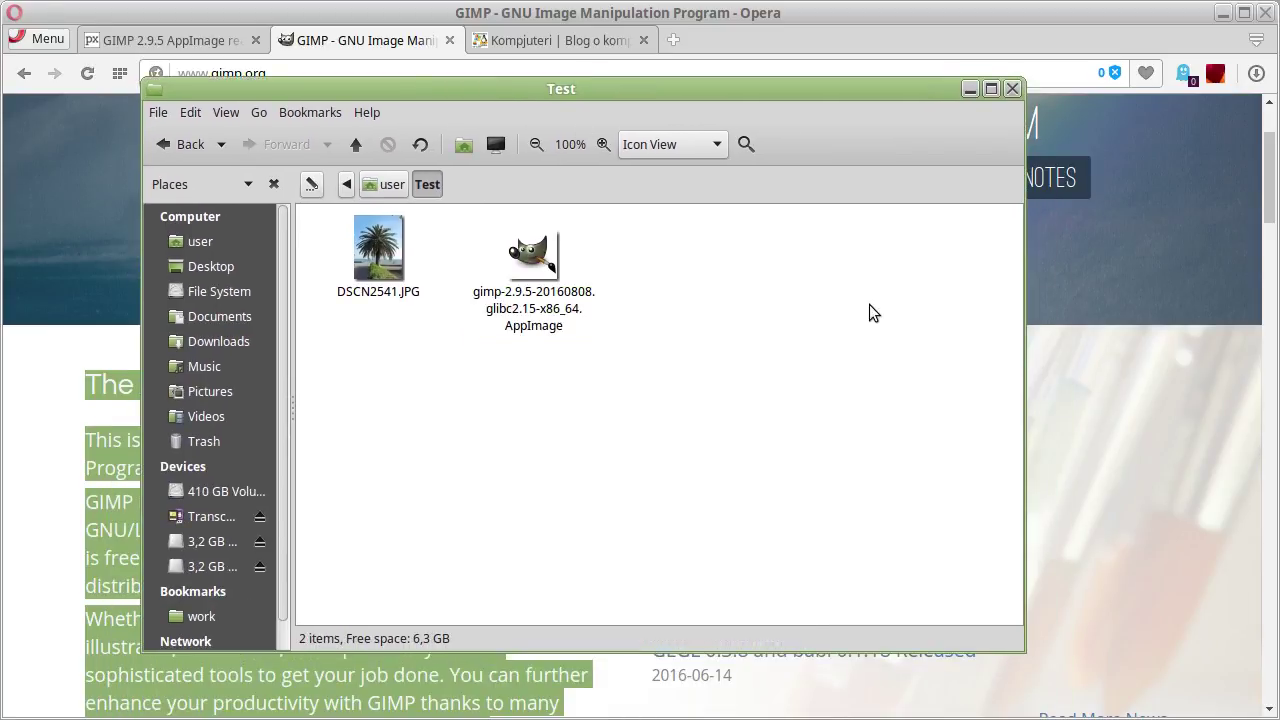
click(1200, 462)
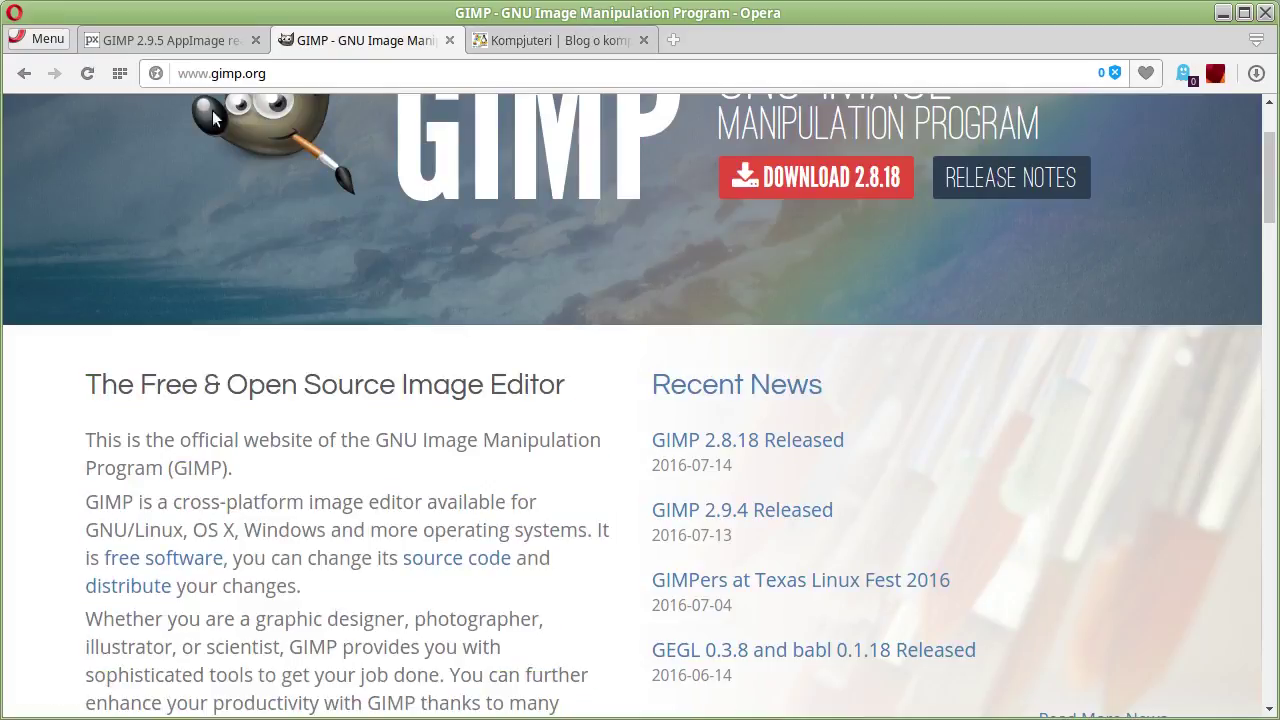
key(alt+Tab)
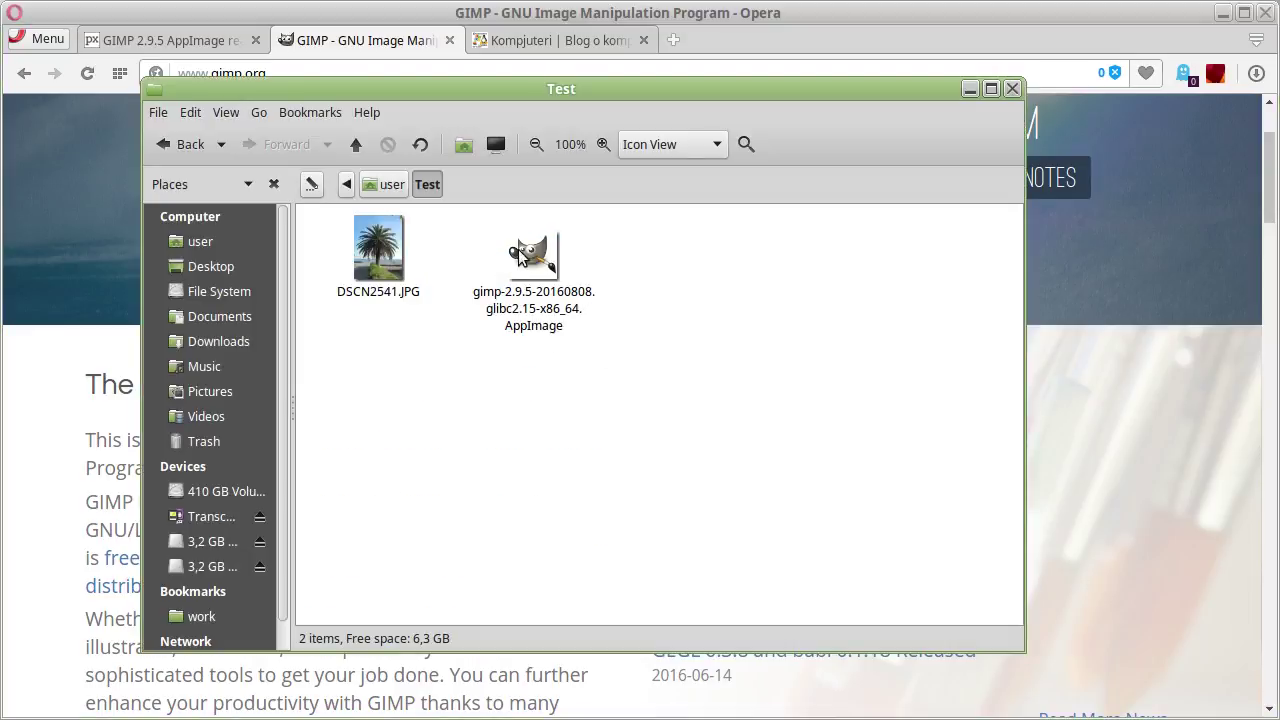
click(530, 262)
click(690, 274)
- Go back to the home folder and open the hidden .gimp-2.8 folder
key(alt+Left)
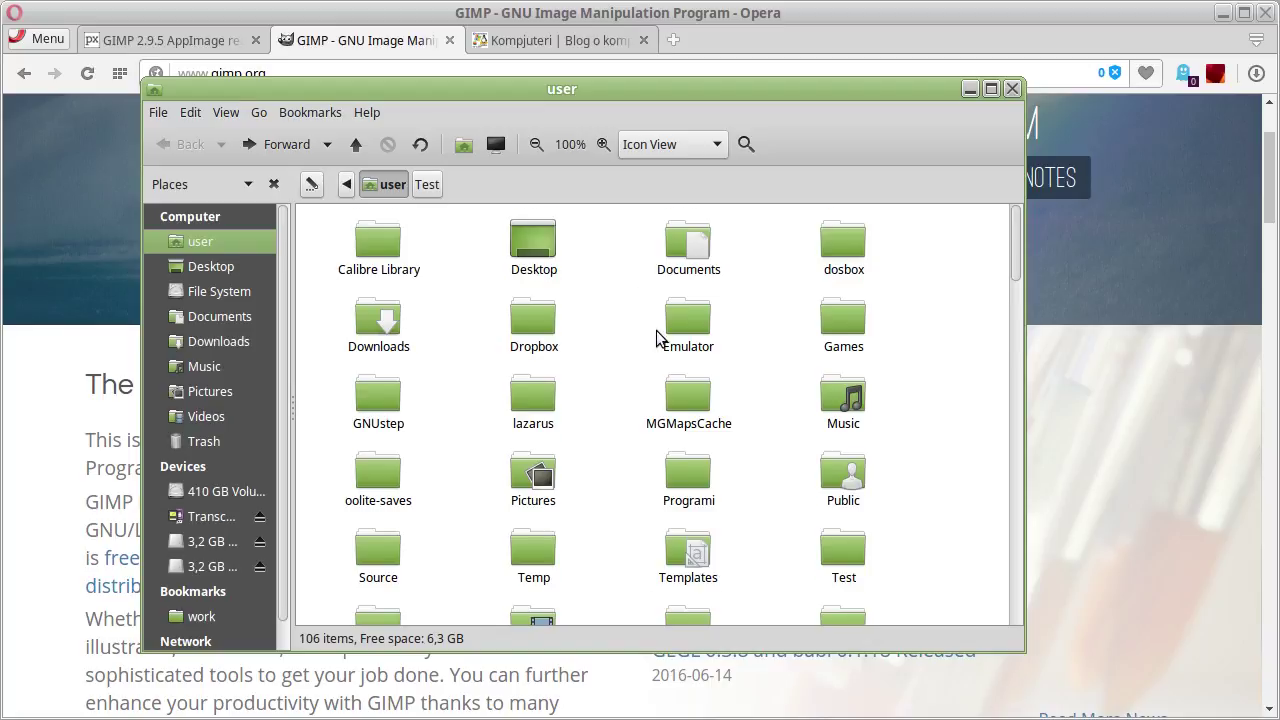
scroll(657, 337, down, 3)
scroll(651, 343, down, 3)
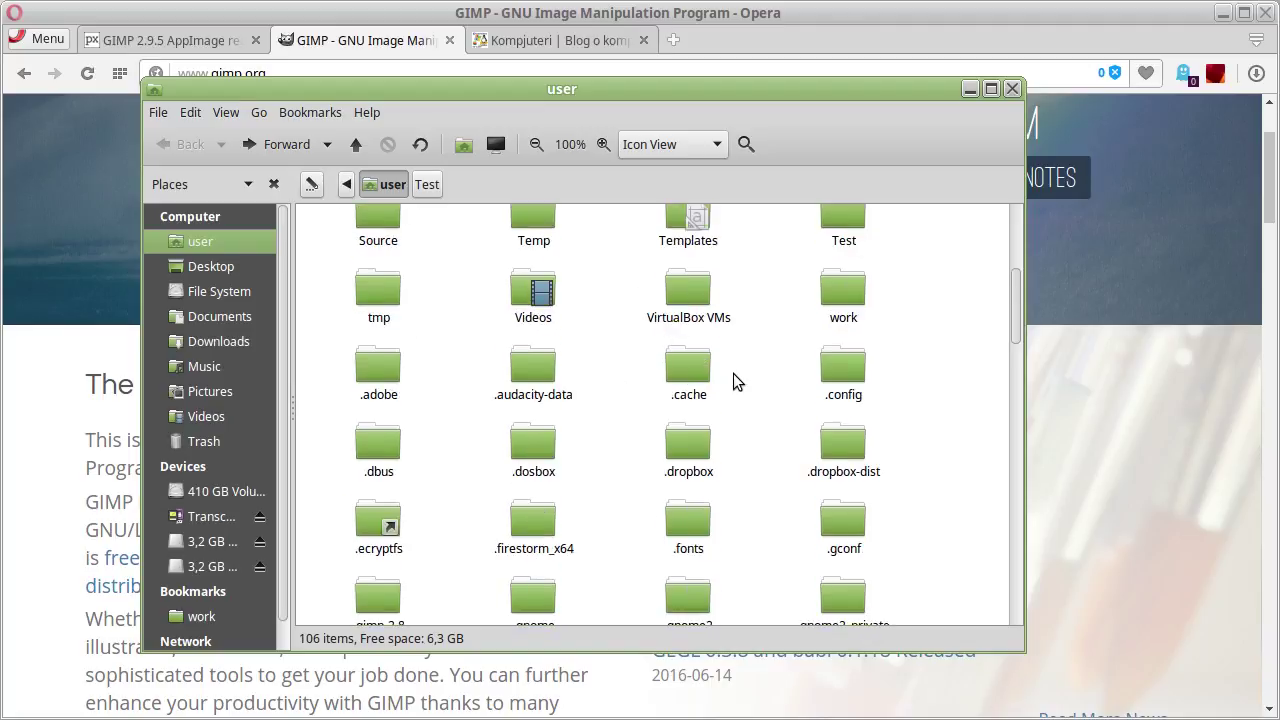
click(695, 372)
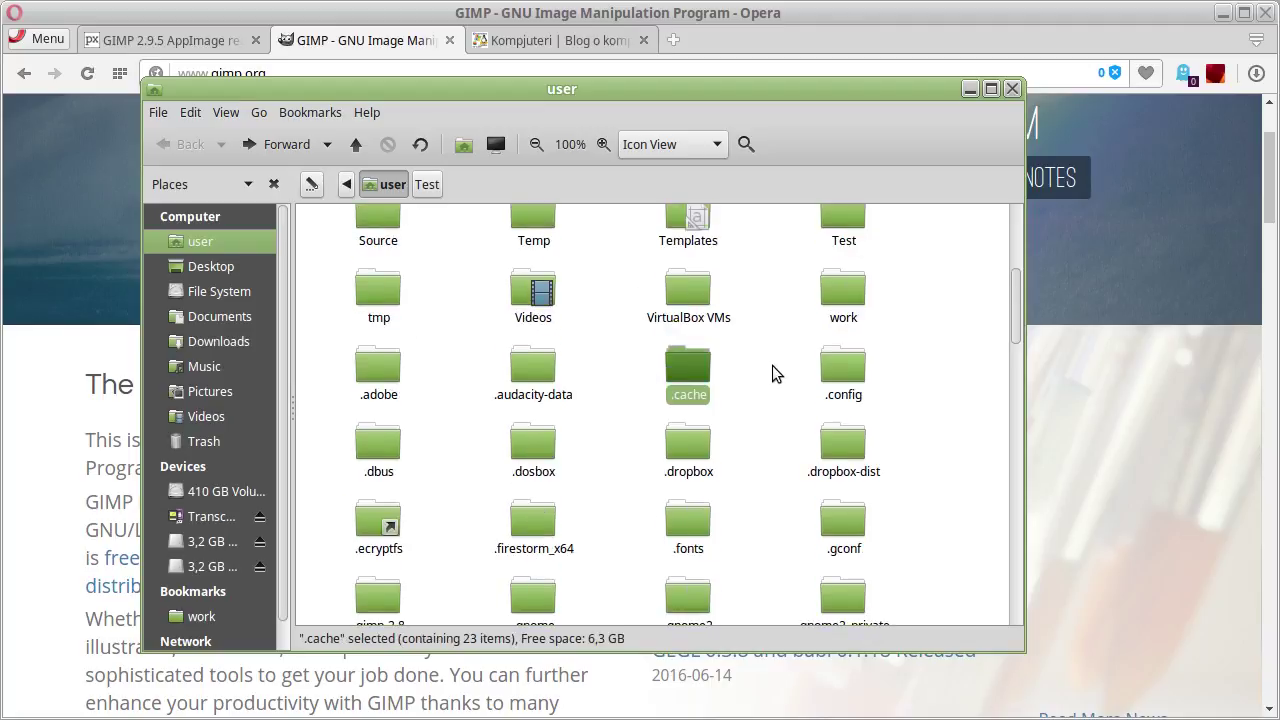
scroll(768, 370, down, 2)
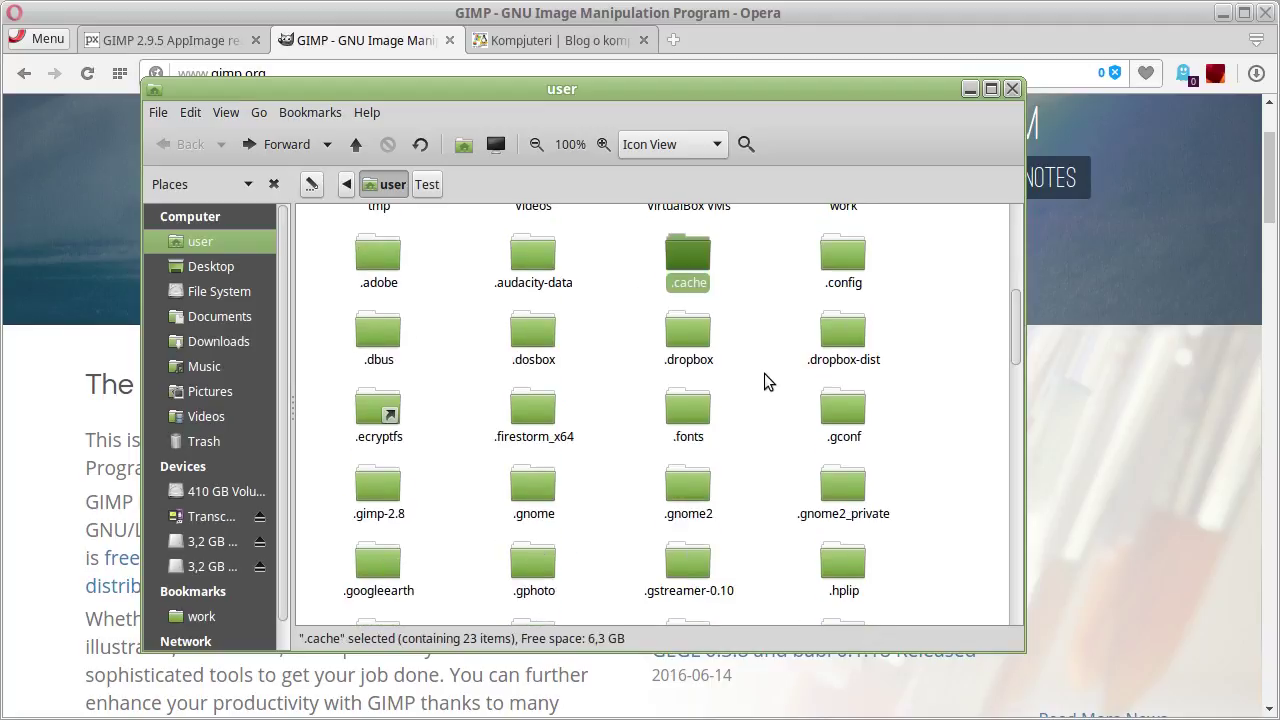
double_click(378, 483)
scroll(792, 430, down, 5)
scroll(789, 405, down, 2)
scroll(789, 405, up, 7)
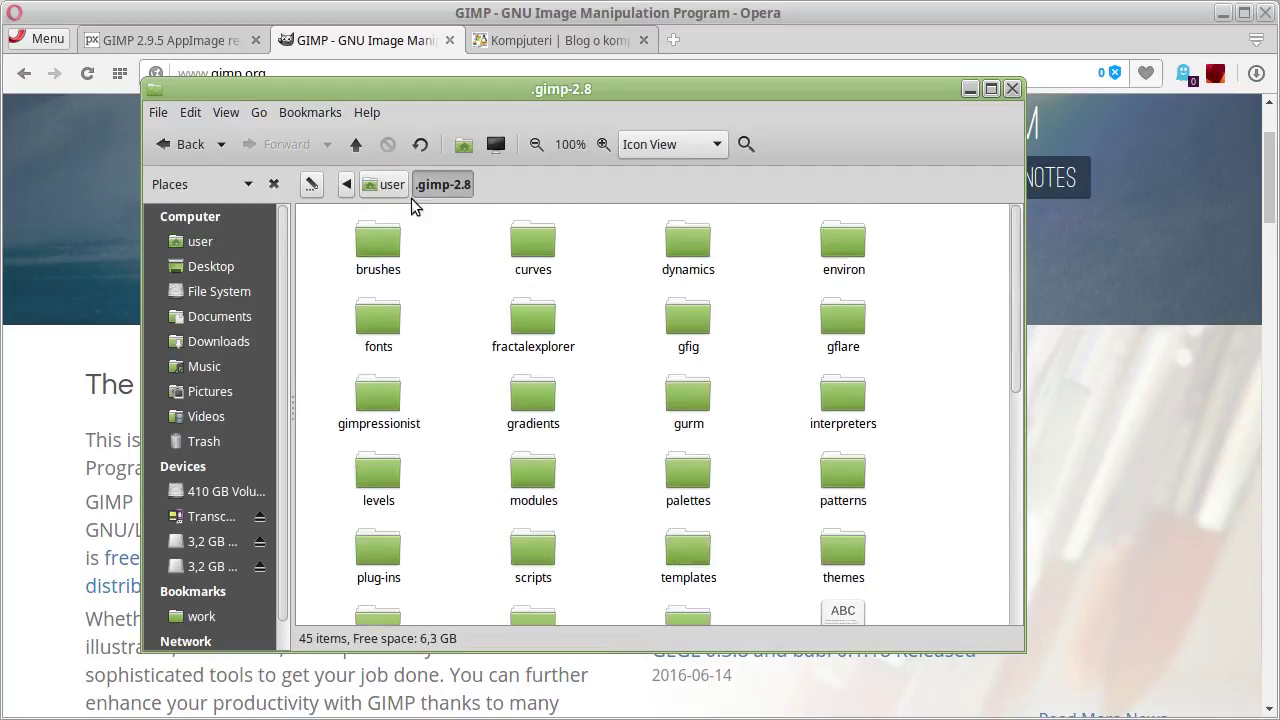
- Highlight the AppImage profile path in the post and open .config/GIMP-AppImage/2.9 in Caja
click(387, 187)
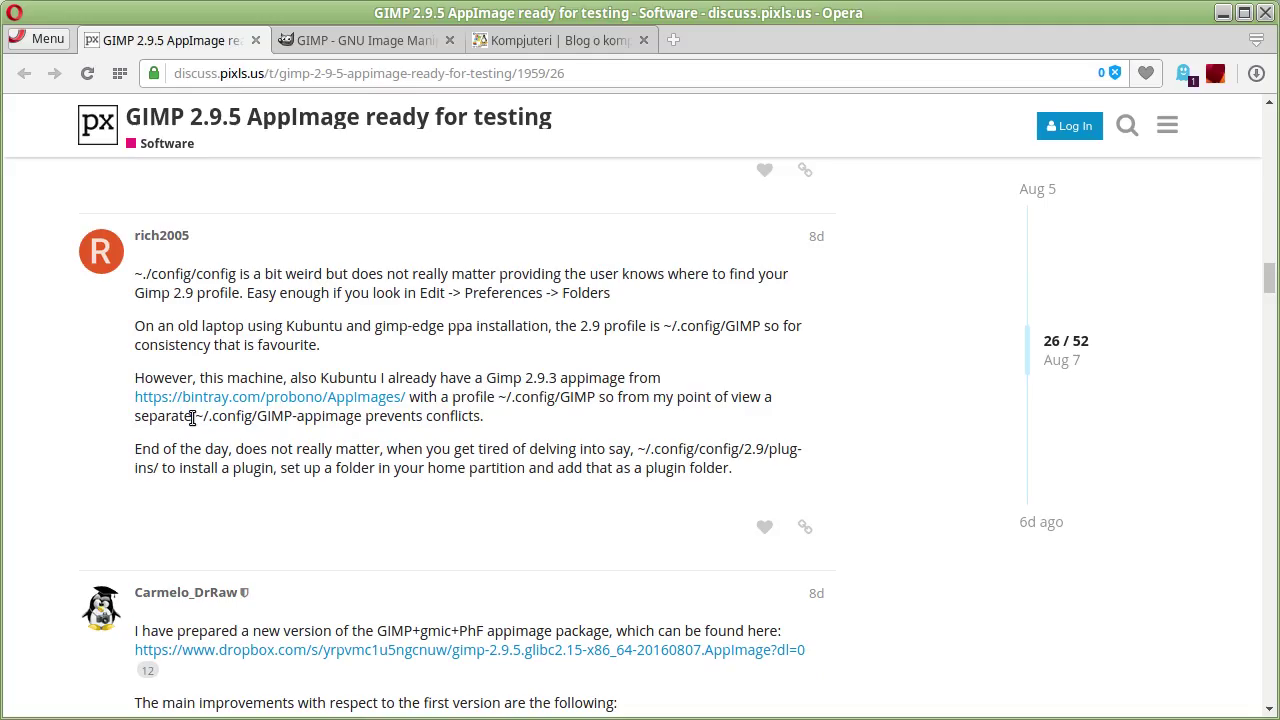
drag(194, 418, 354, 418)
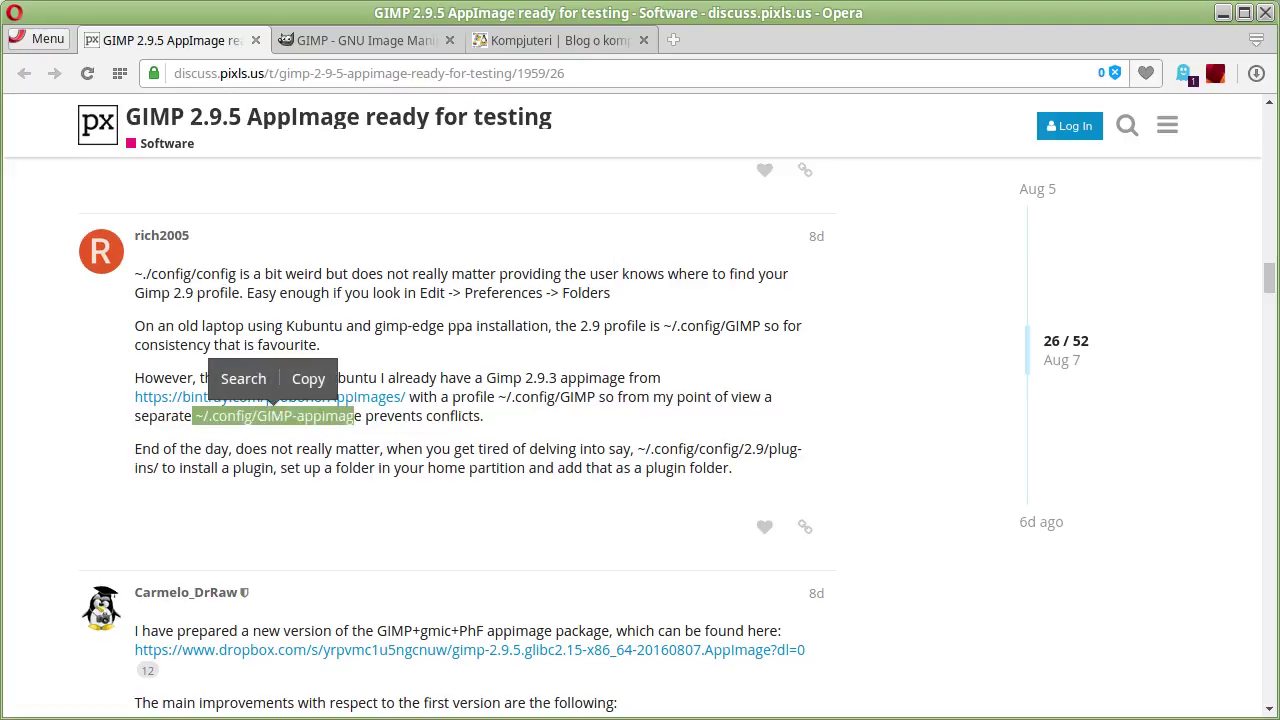
key(alt+Tab)
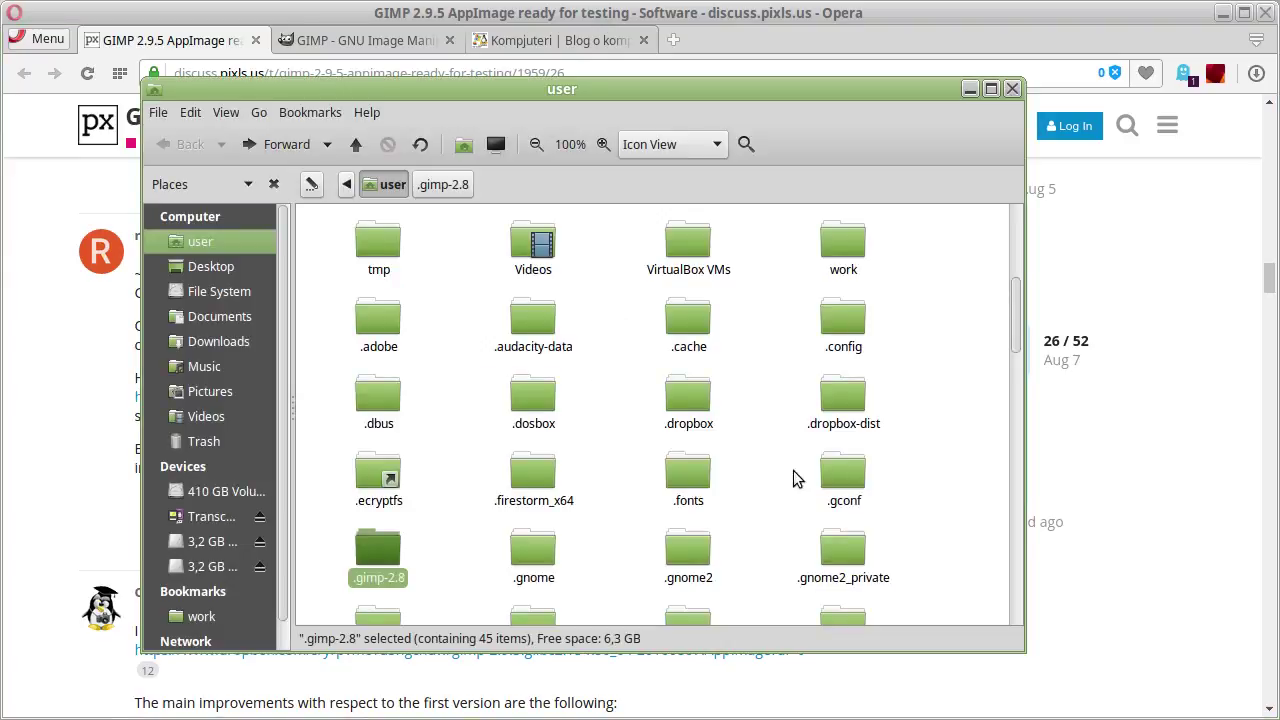
double_click(852, 332)
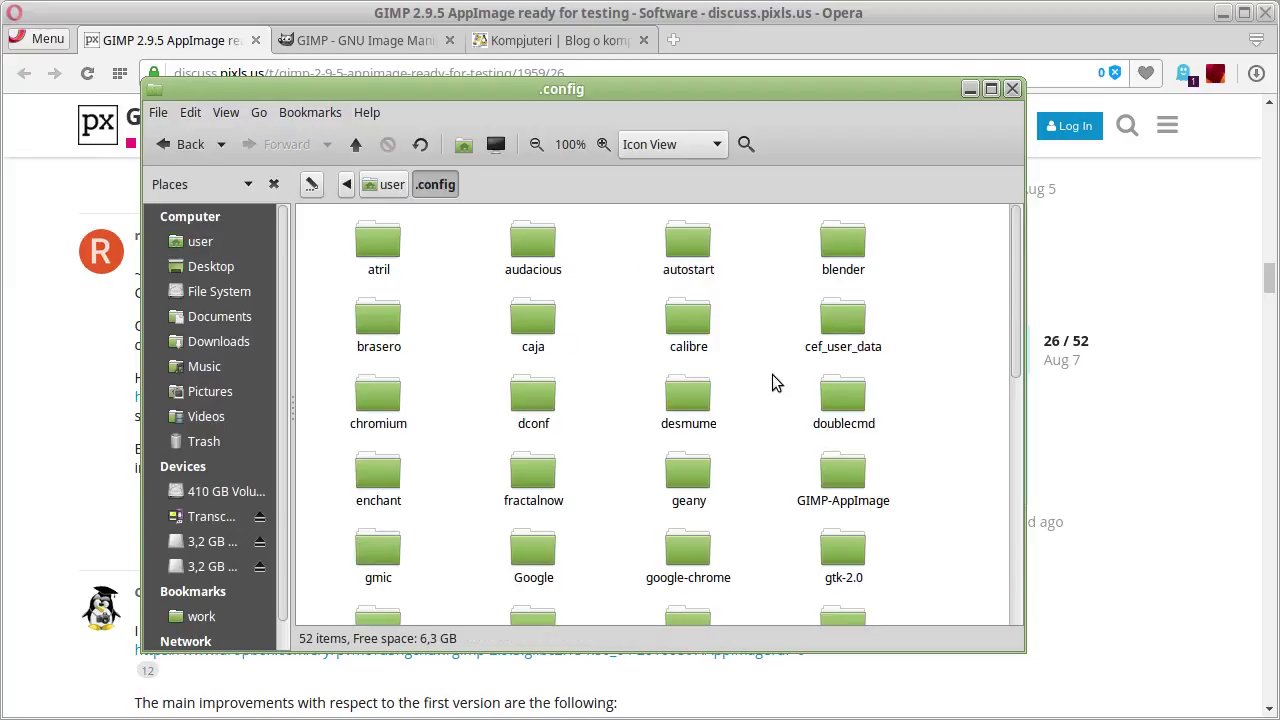
double_click(853, 468)
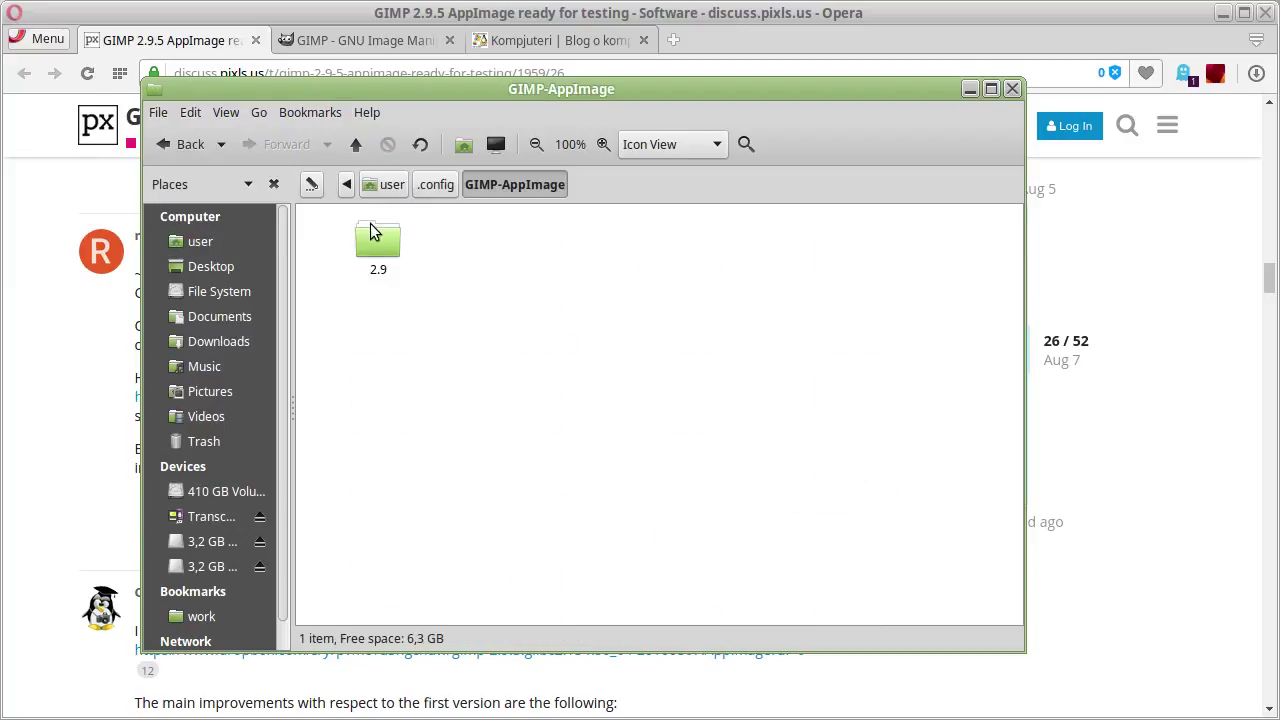
double_click(378, 250)
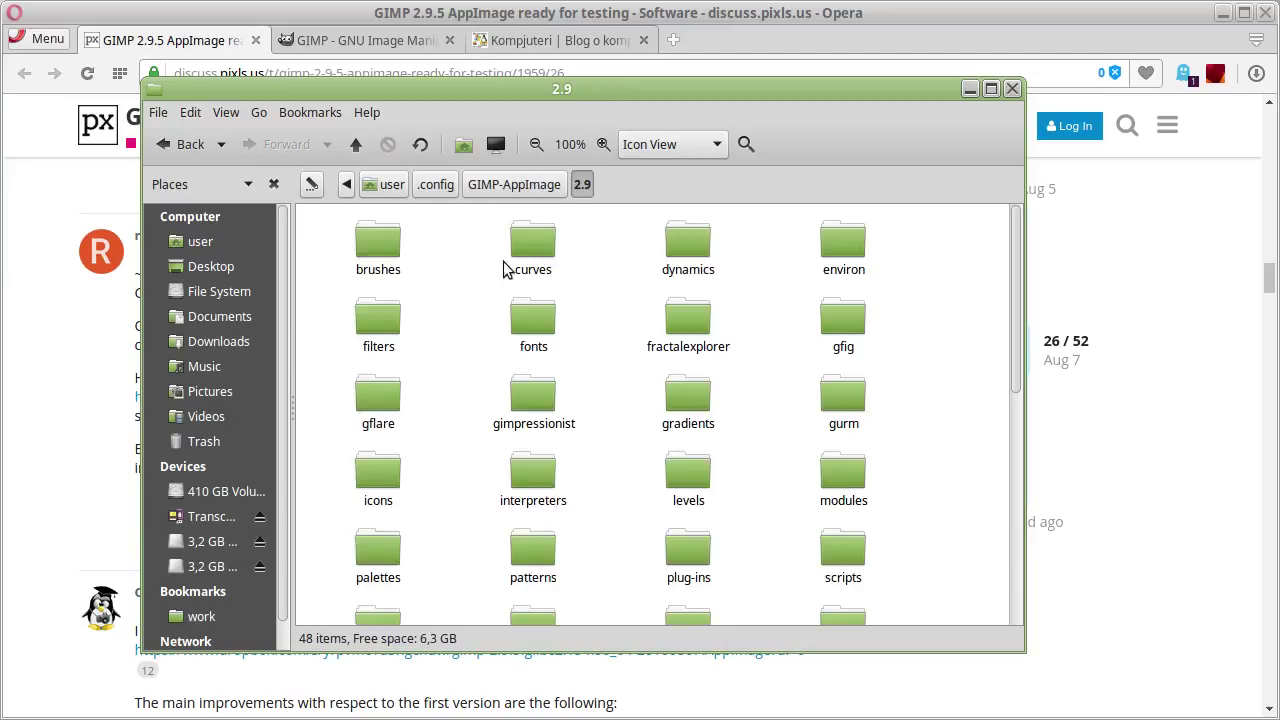
- Browse the 2.9 profile contents, go back to the parent folder, and close Caja
scroll(579, 274, down, 5)
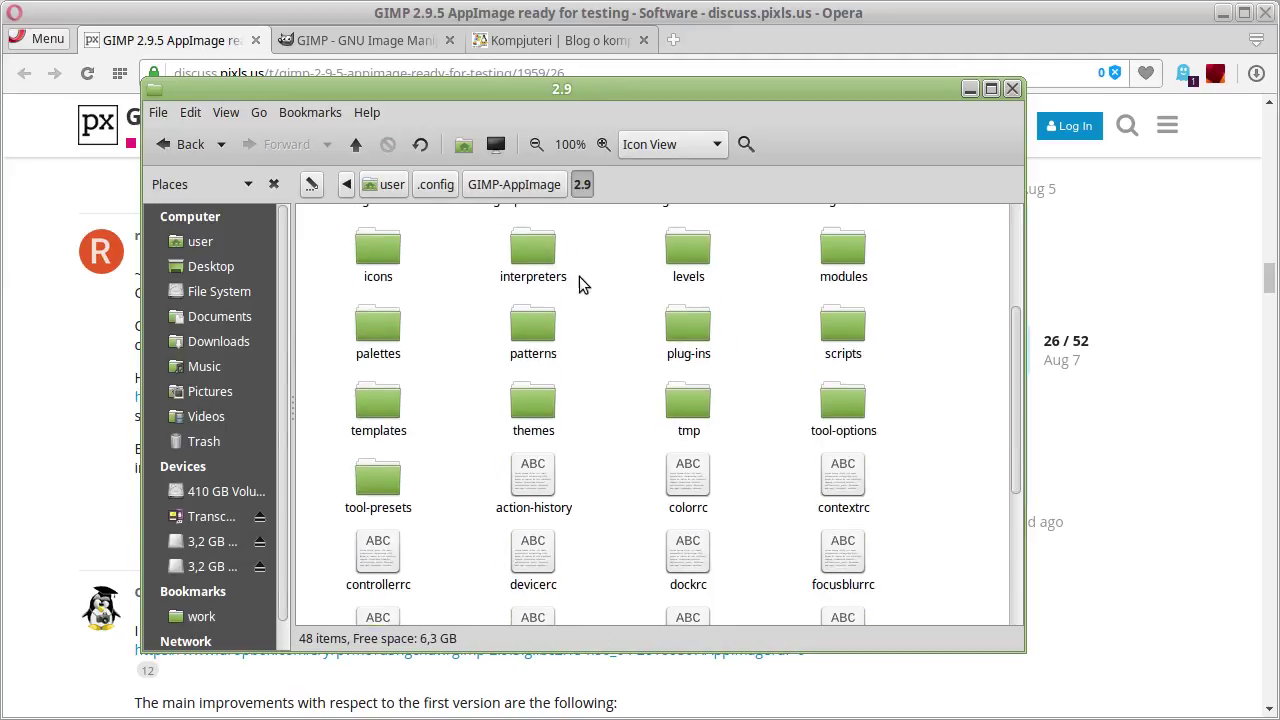
scroll(579, 276, down, 5)
scroll(580, 280, up, 2)
scroll(585, 300, up, 3)
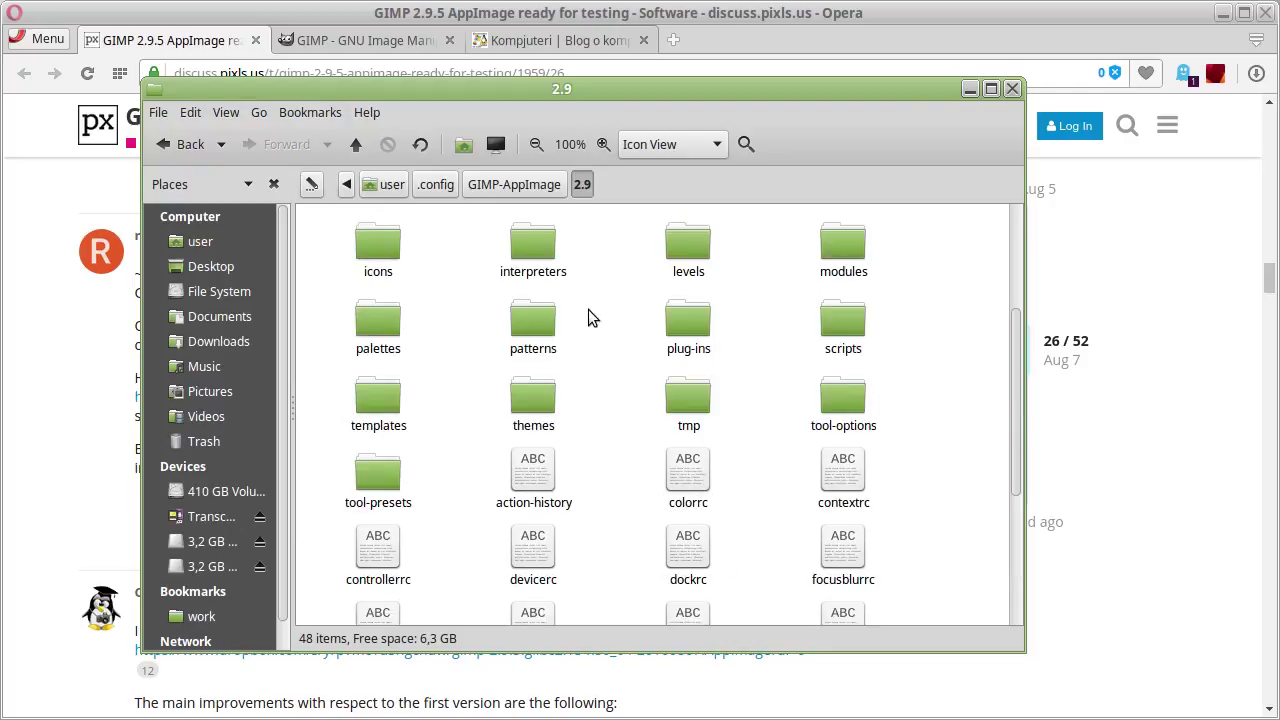
key(alt+Left)
key(alt+Left)
click(1013, 89)
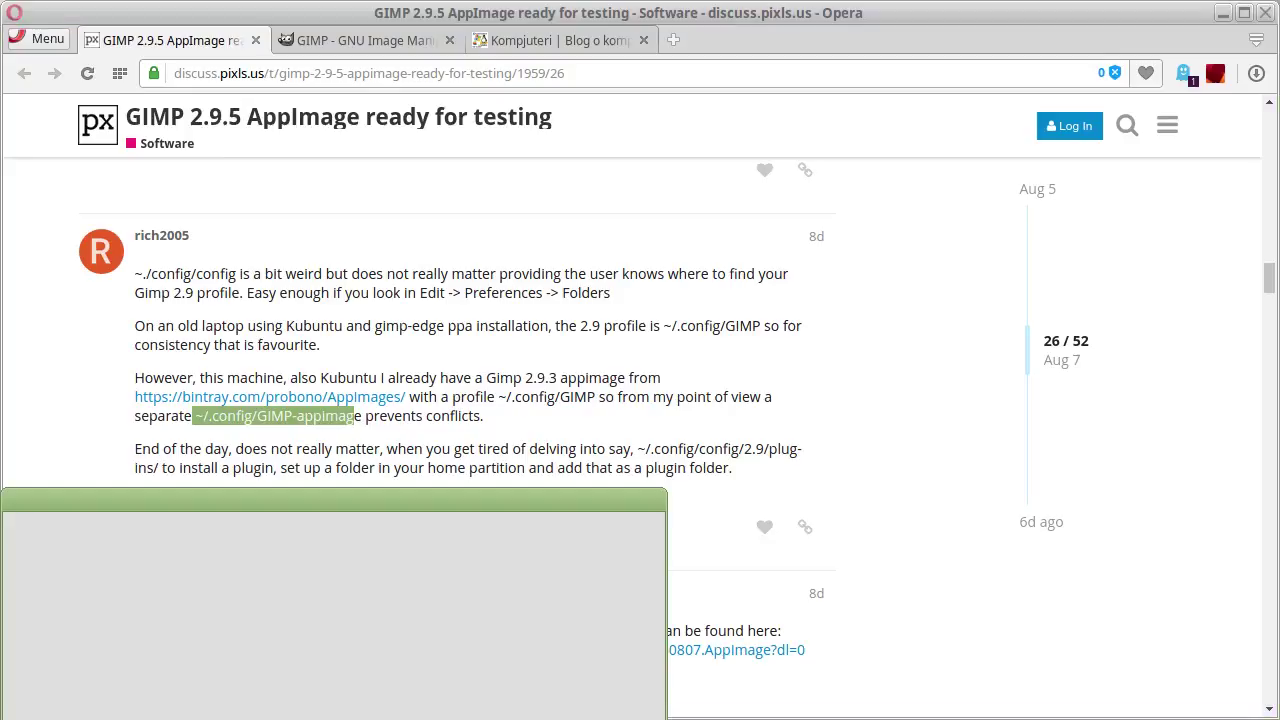
- Scroll the applications menu's Graphics list and close the menu with Escape
scroll(530, 640, up, 3)
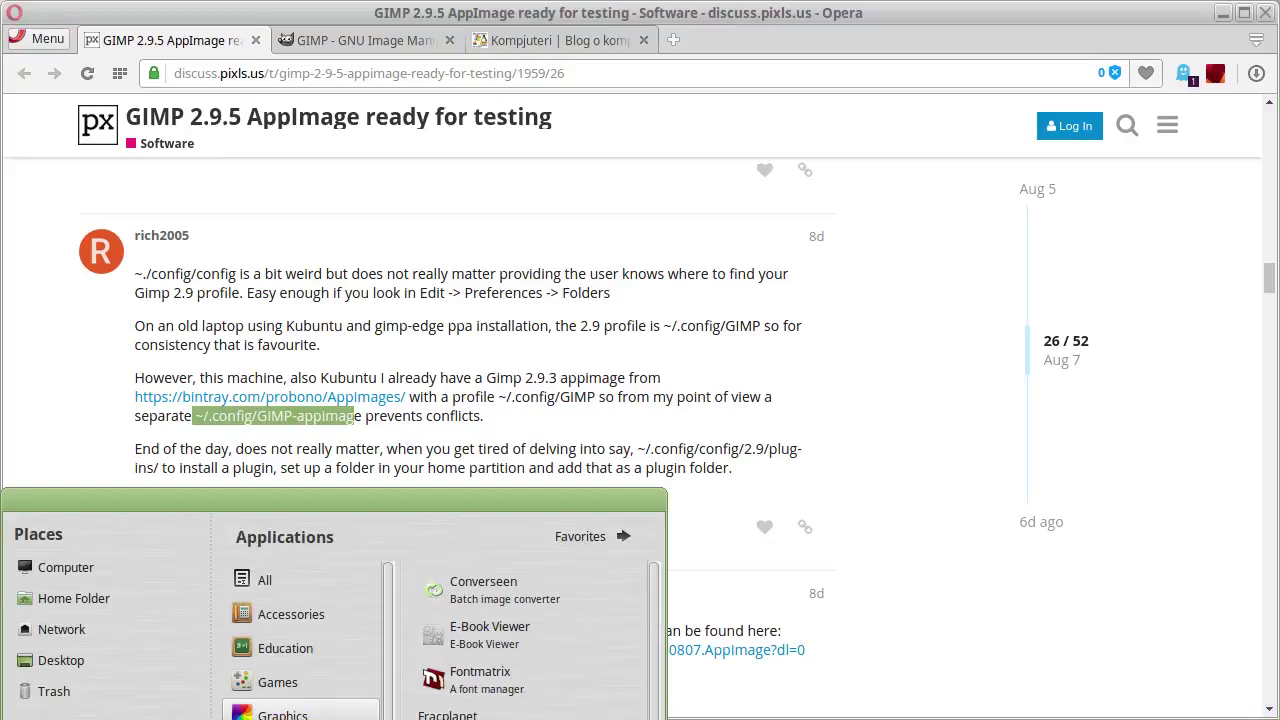
key(Escape)
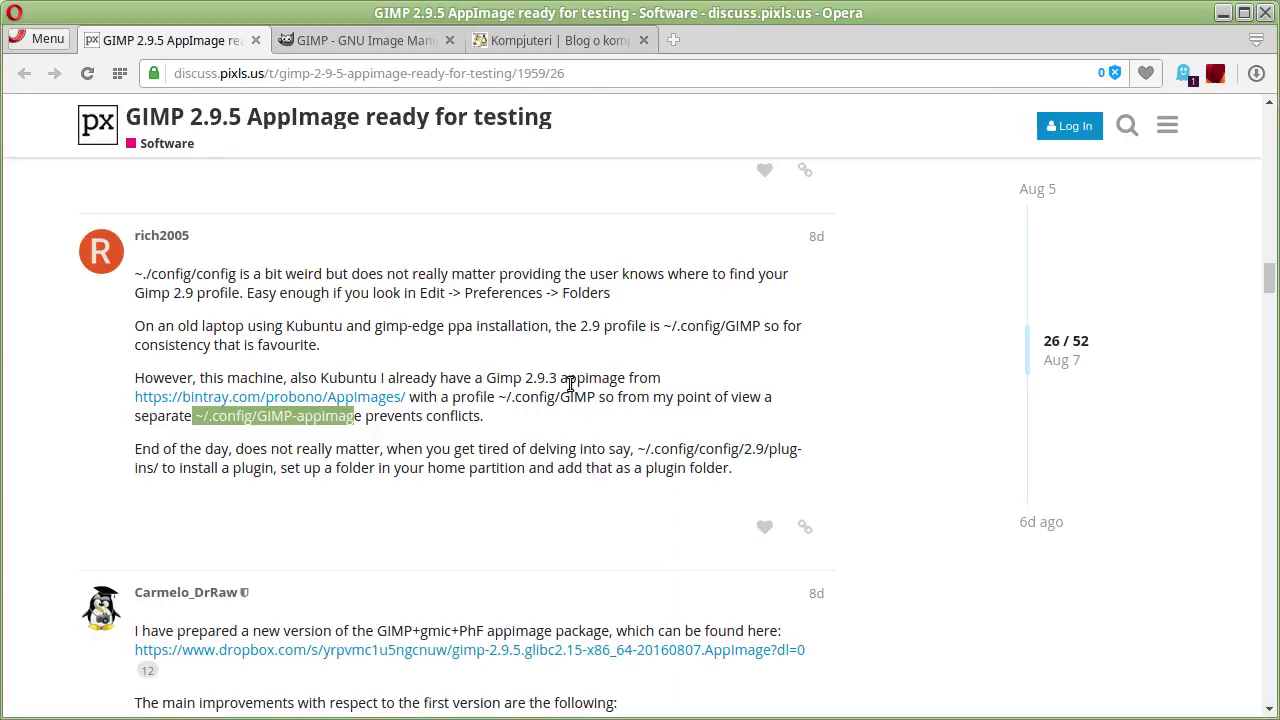